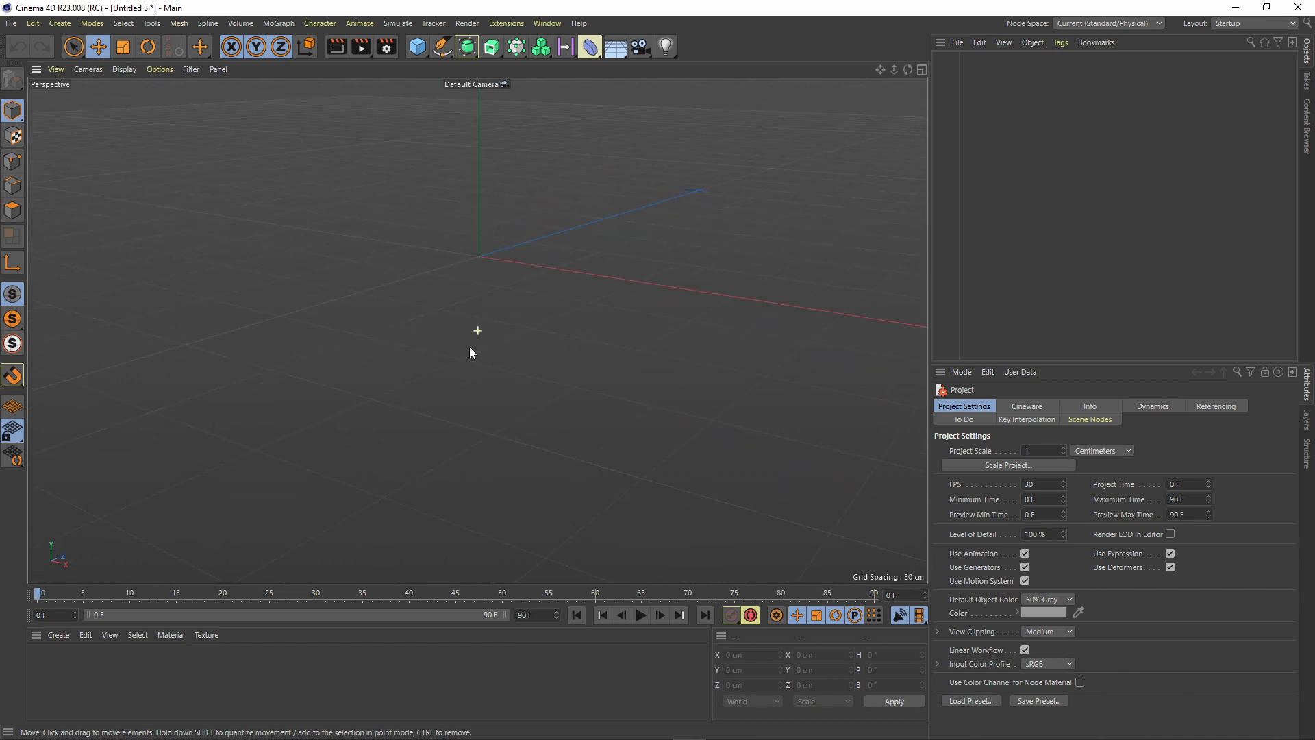
# Switch the interface layout to Model and add a cylinder primitive to the scene
pyautogui.click(1234, 24)
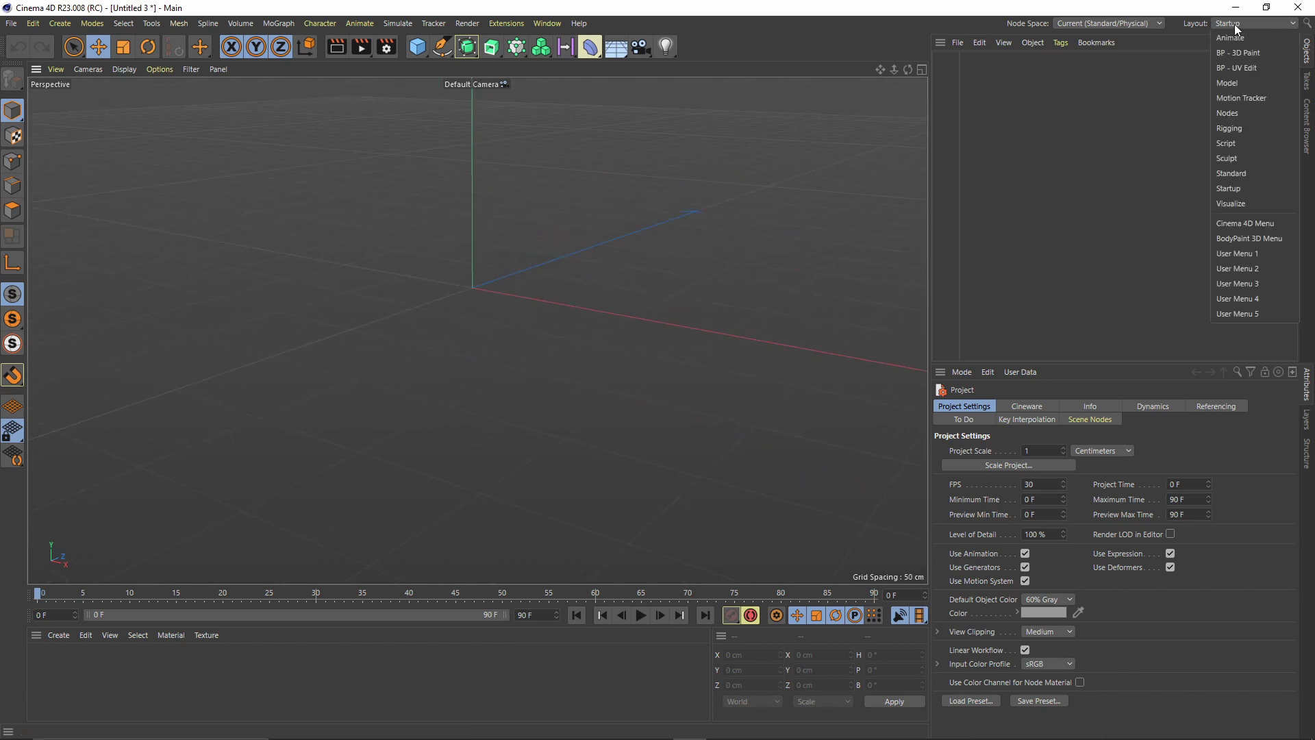
pyautogui.click(1235, 84)
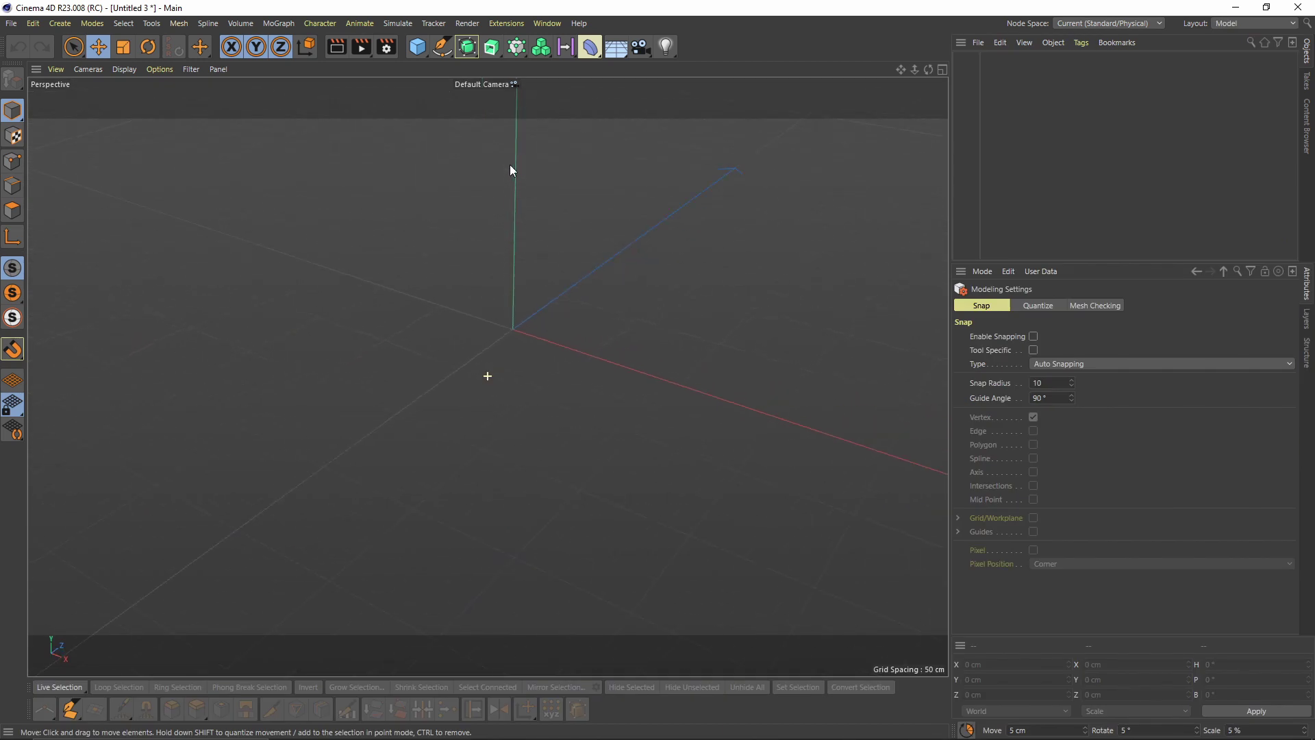
pyautogui.moveTo(417, 47); pyautogui.dragTo(692, 67)
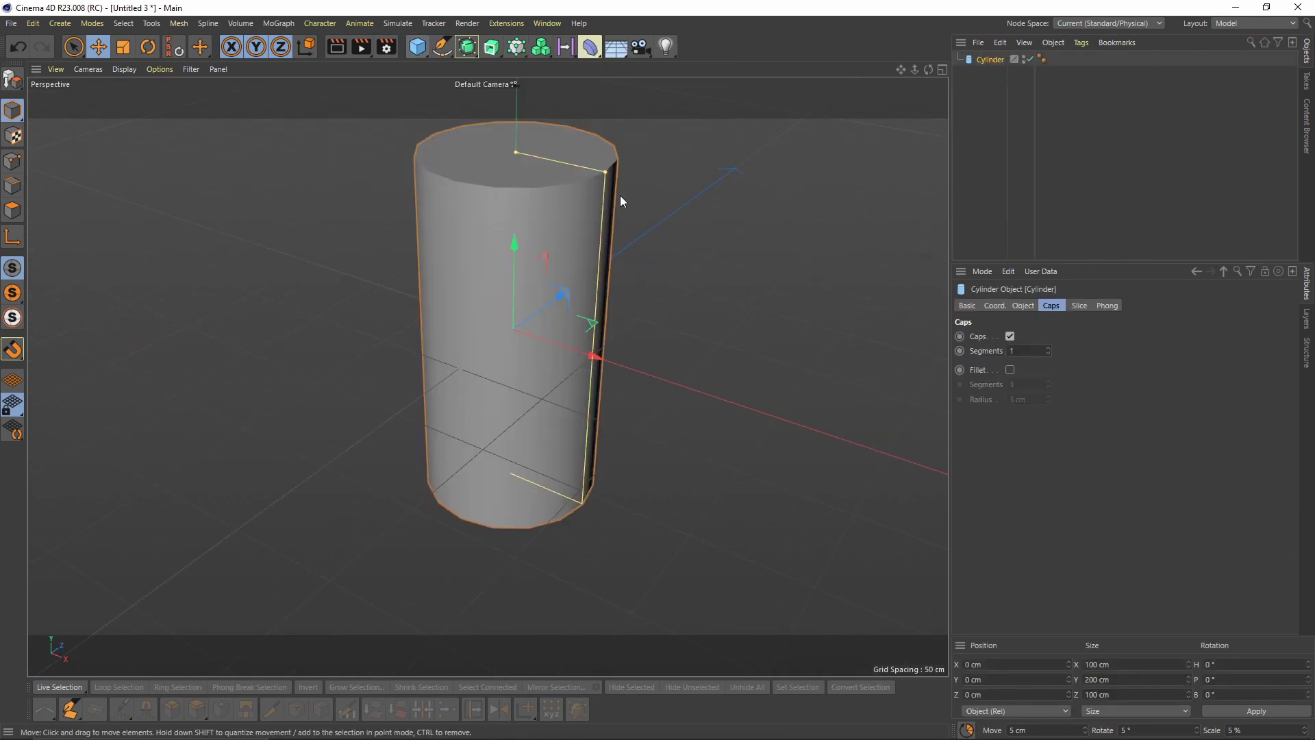
pyautogui.scroll(2, 587, 219)
pyautogui.keyDown('alt'); pyautogui.moveTo(588, 219); pyautogui.dragTo(577, 294, button='middle'); pyautogui.keyUp('alt')
pyautogui.scroll(-3, 749, 314)
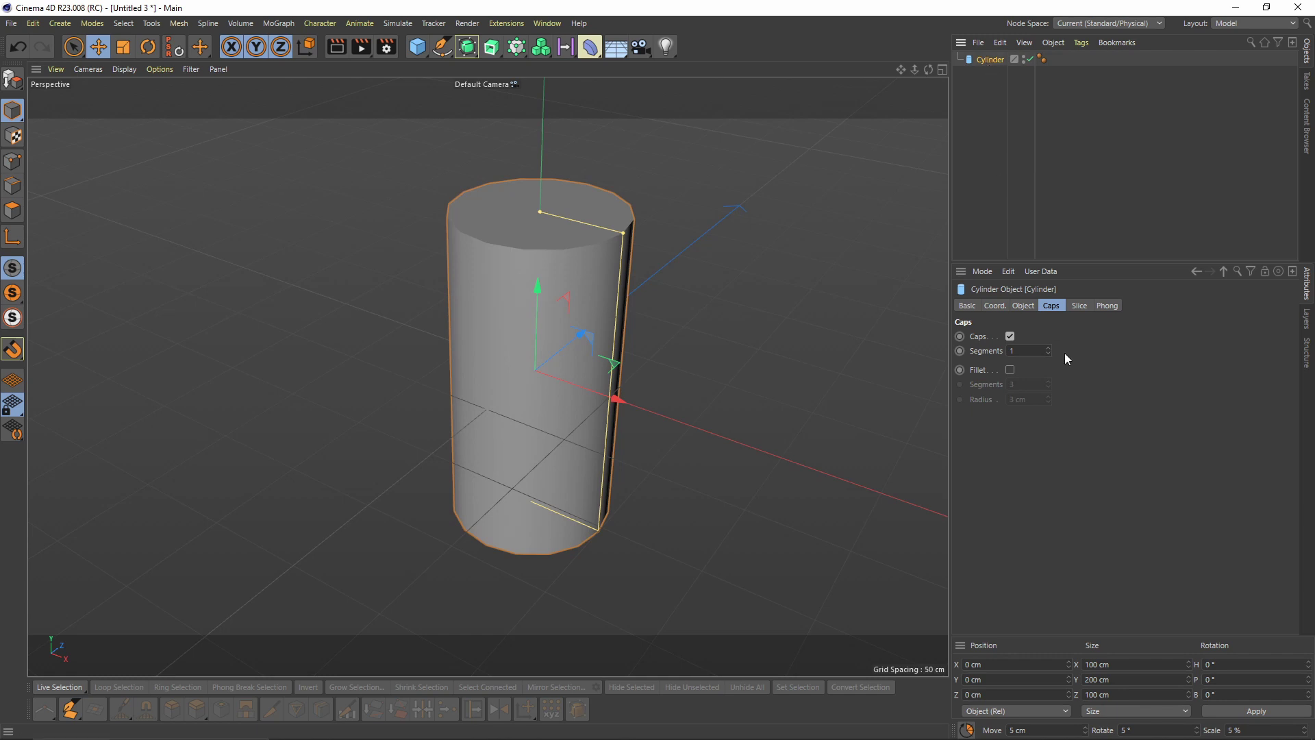
# Set the cylinder's orientation to +Z
pyautogui.click(1023, 305)
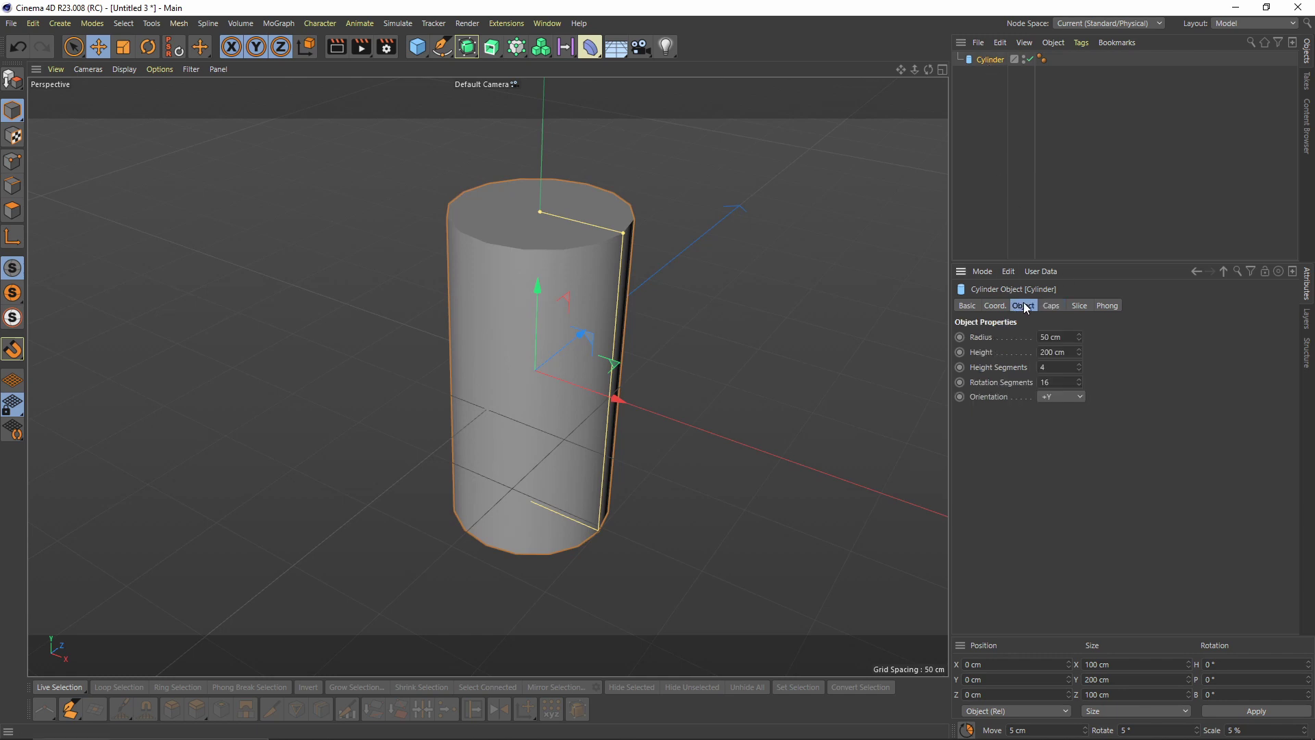
pyautogui.click(1070, 397)
pyautogui.click(1060, 472)
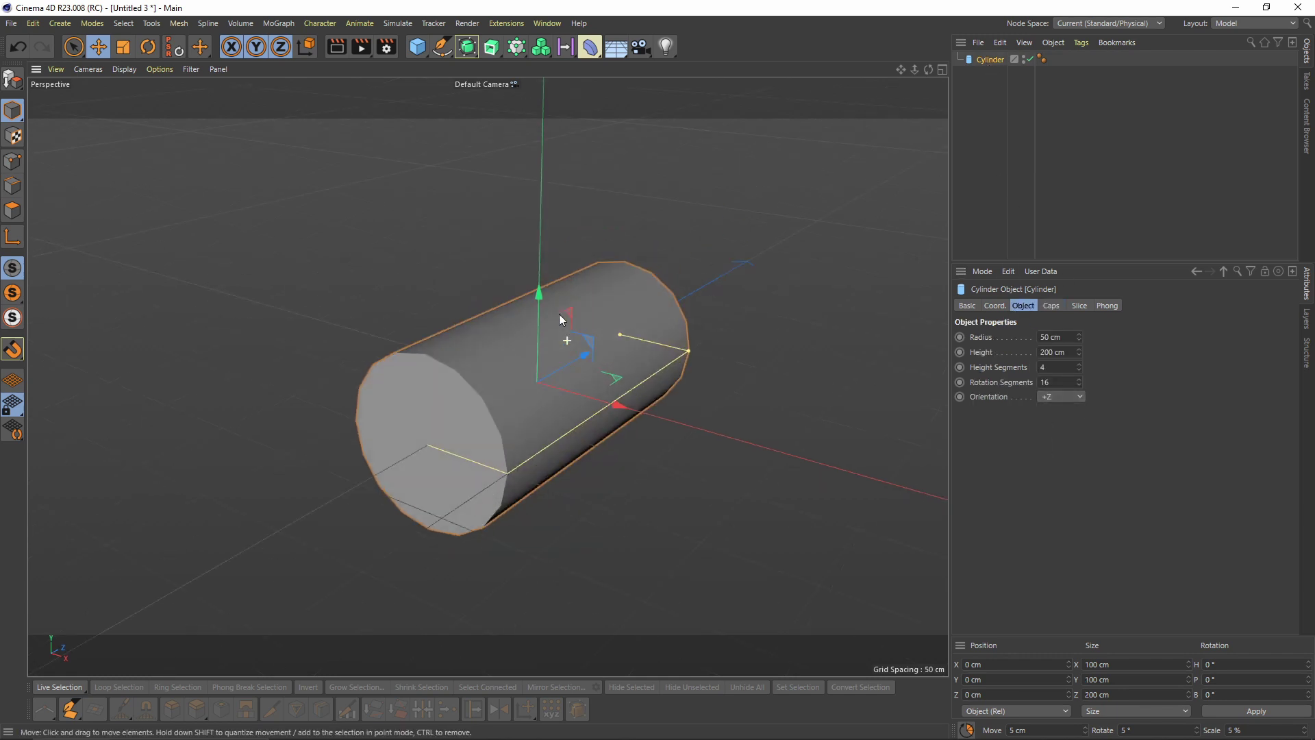
# Set the cylinder to 32 rotation segments and 16 height segments
pyautogui.keyDown('alt'); pyautogui.moveTo(559, 314); pyautogui.dragTo(638, 312); pyautogui.keyUp('alt')
pyautogui.moveTo(1053, 383); pyautogui.dragTo(959, 365)
pyautogui.write('32')
pyautogui.moveTo(1049, 368); pyautogui.dragTo(993, 370)
pyautogui.write('16')
pyautogui.press('Return')
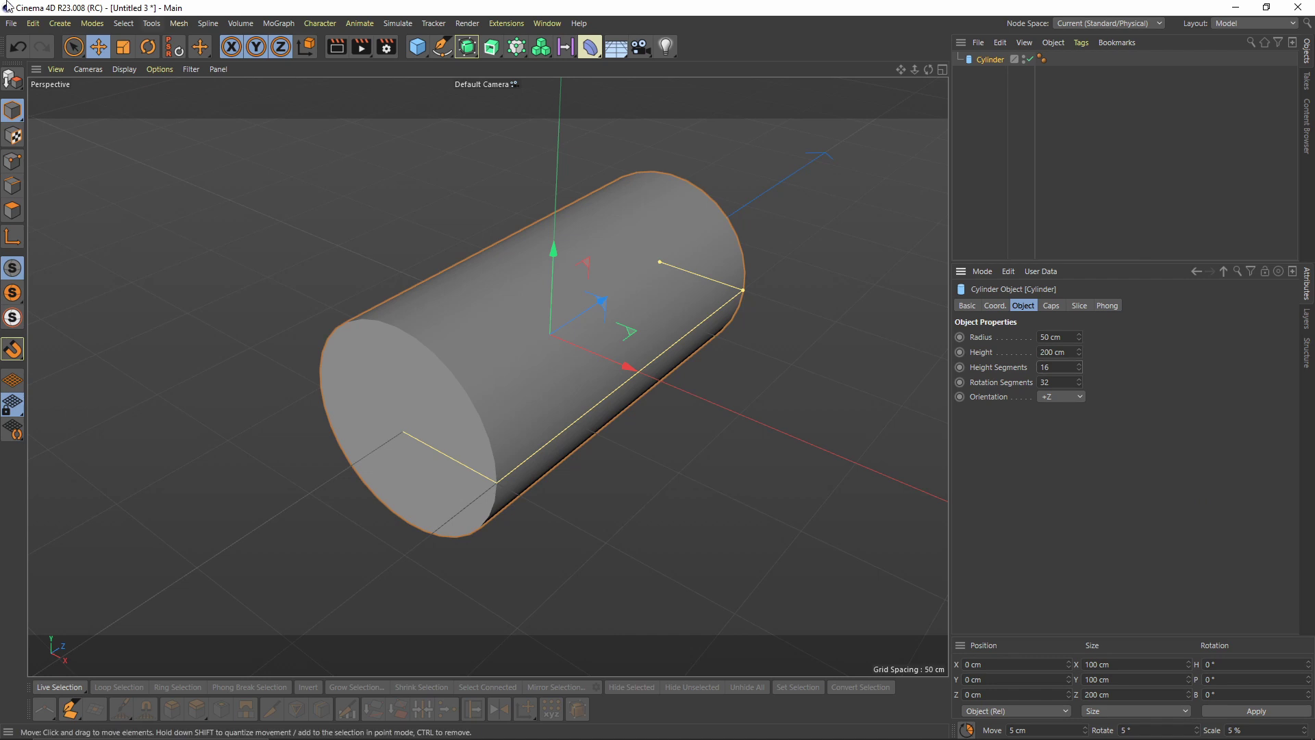
# Set the viewport display to Gouraud Shading (Lines) and inspect the cylinder's mesh
pyautogui.click(124, 69)
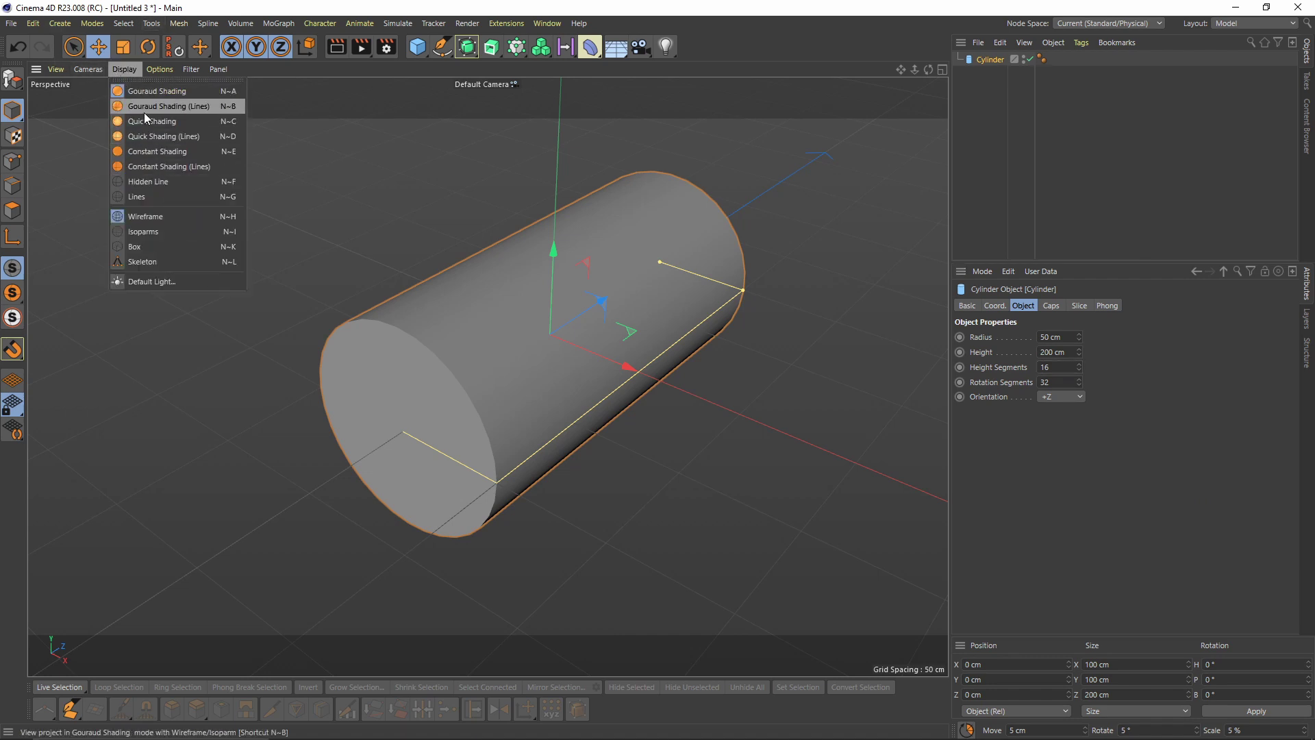
pyautogui.click(188, 110)
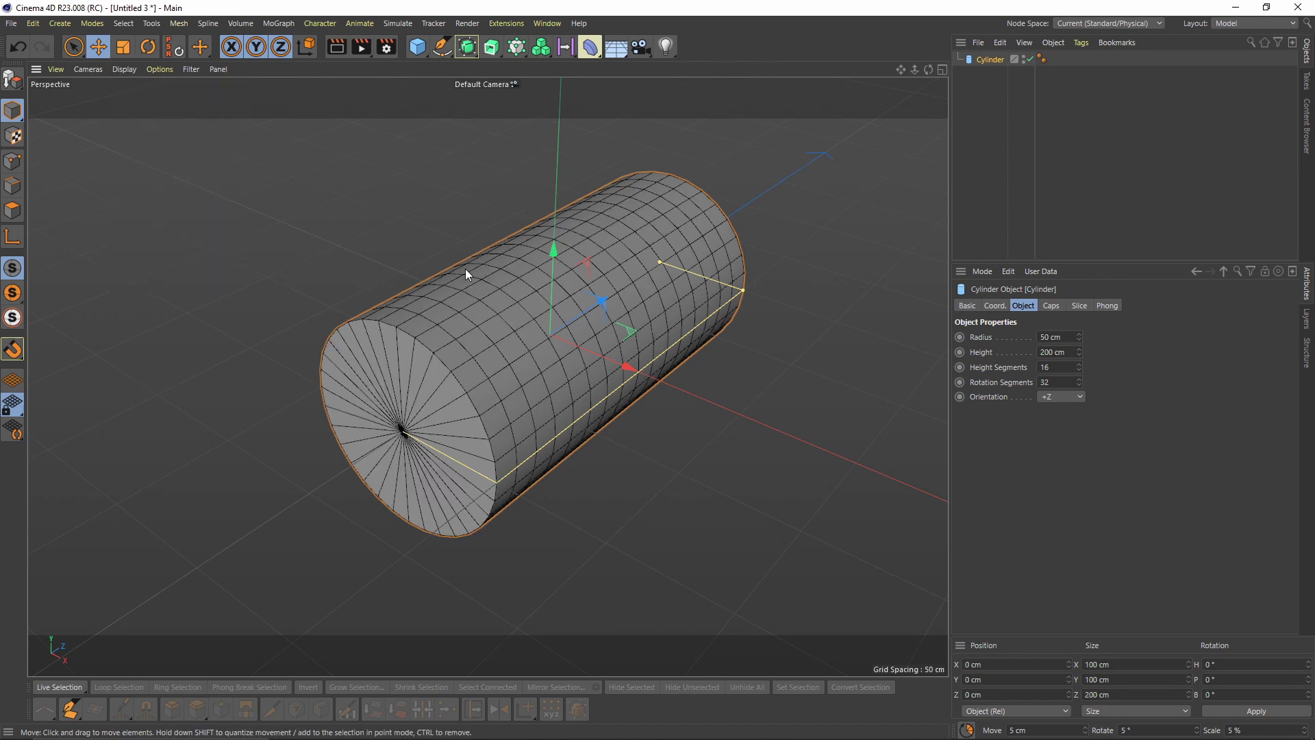
pyautogui.moveTo(465, 268)
pyautogui.keyDown('alt'); pyautogui.mouseDown()
pyautogui.moveTo(430, 331)
pyautogui.moveTo(610, 355)
pyautogui.moveTo(728, 344)
pyautogui.moveTo(611, 330)
pyautogui.moveTo(618, 297)
pyautogui.moveTo(598, 347)
pyautogui.moveTo(617, 354)
pyautogui.mouseUp(); pyautogui.keyUp('alt')
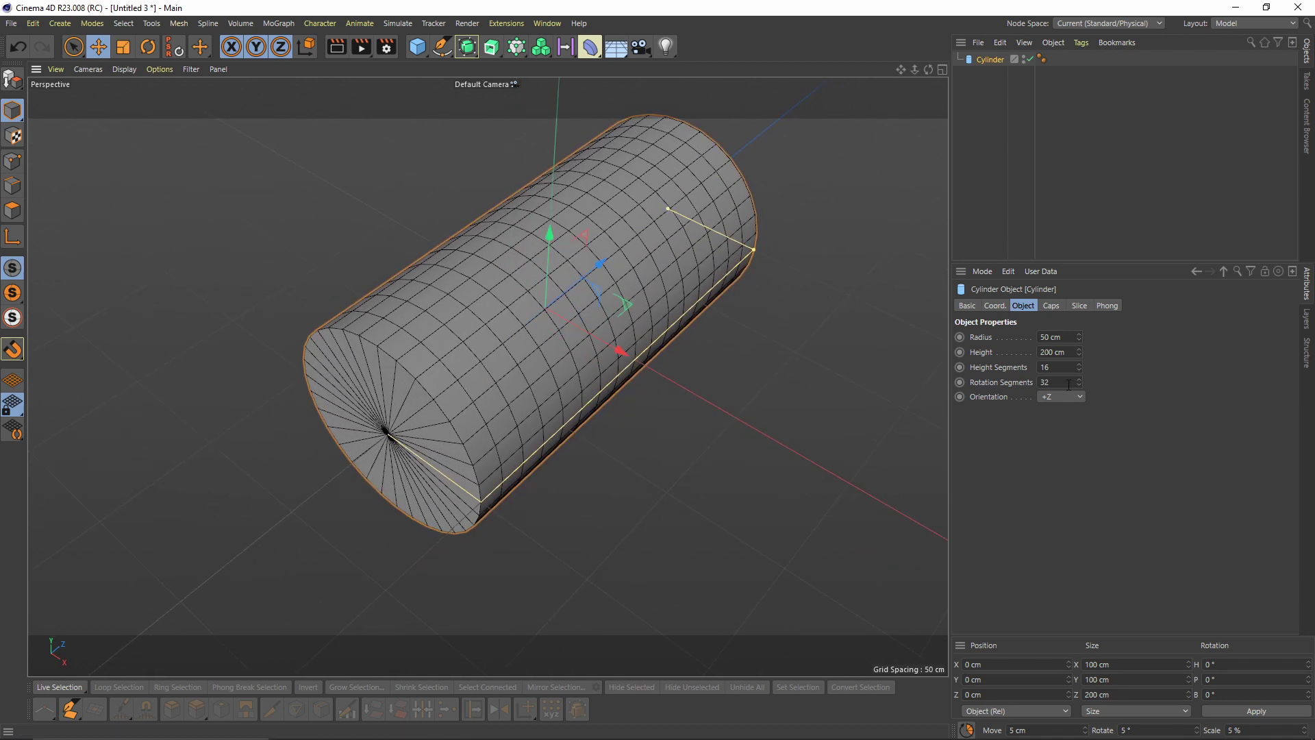
pyautogui.keyDown('alt'); pyautogui.moveTo(882, 359); pyautogui.dragTo(968, 376); pyautogui.keyUp('alt')
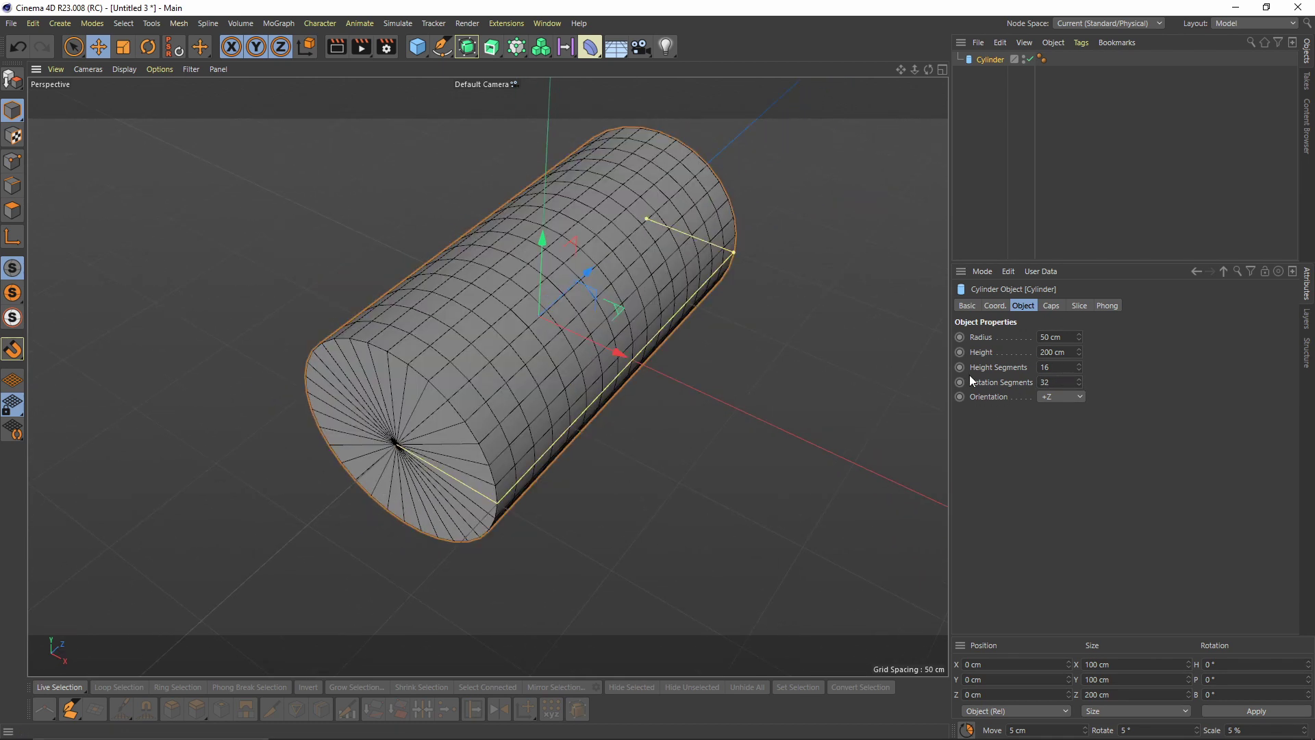
pyautogui.keyDown('alt'); pyautogui.moveTo(722, 305); pyautogui.dragTo(589, 277); pyautogui.keyUp('alt')
# Add a cube and move it in the top view to about X 117 cm, Z 93 cm, overlapping the cylinder's corner
pyautogui.press('F2')
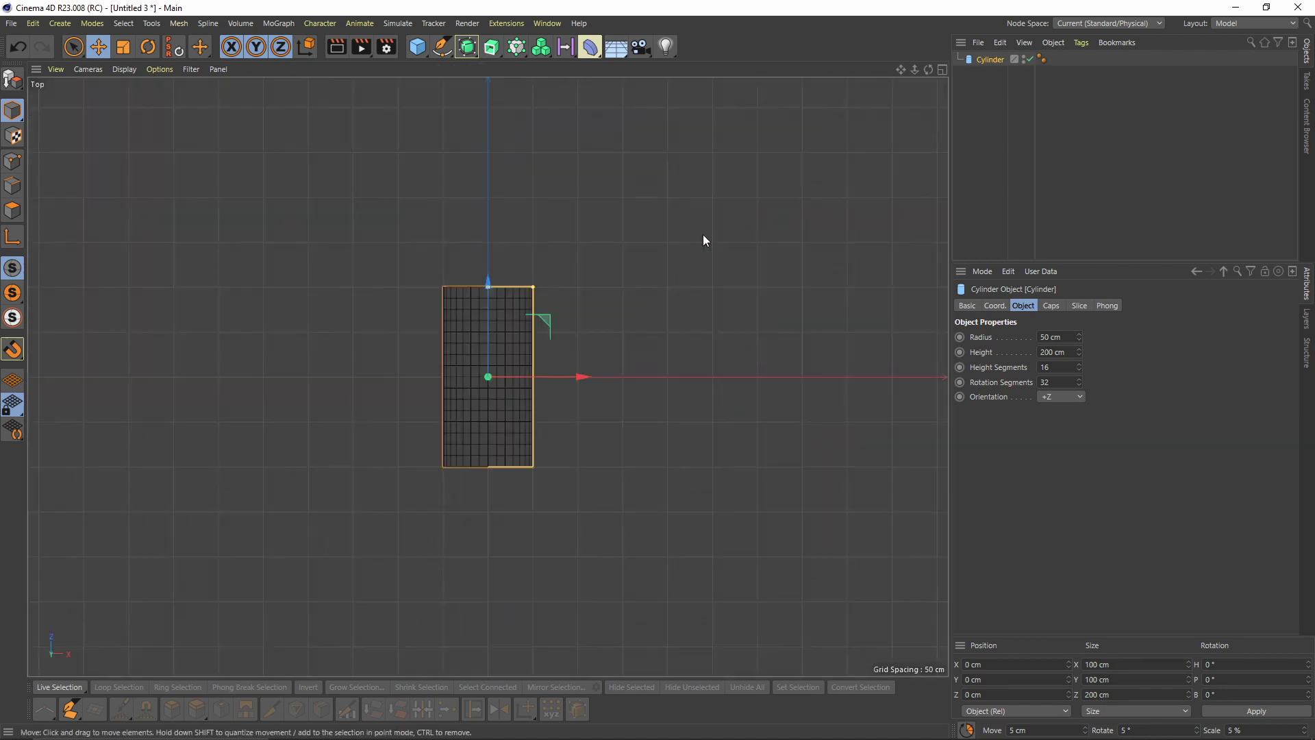
pyautogui.scroll(-2, 702, 234)
pyautogui.click(417, 46)
pyautogui.scroll(3, 581, 314)
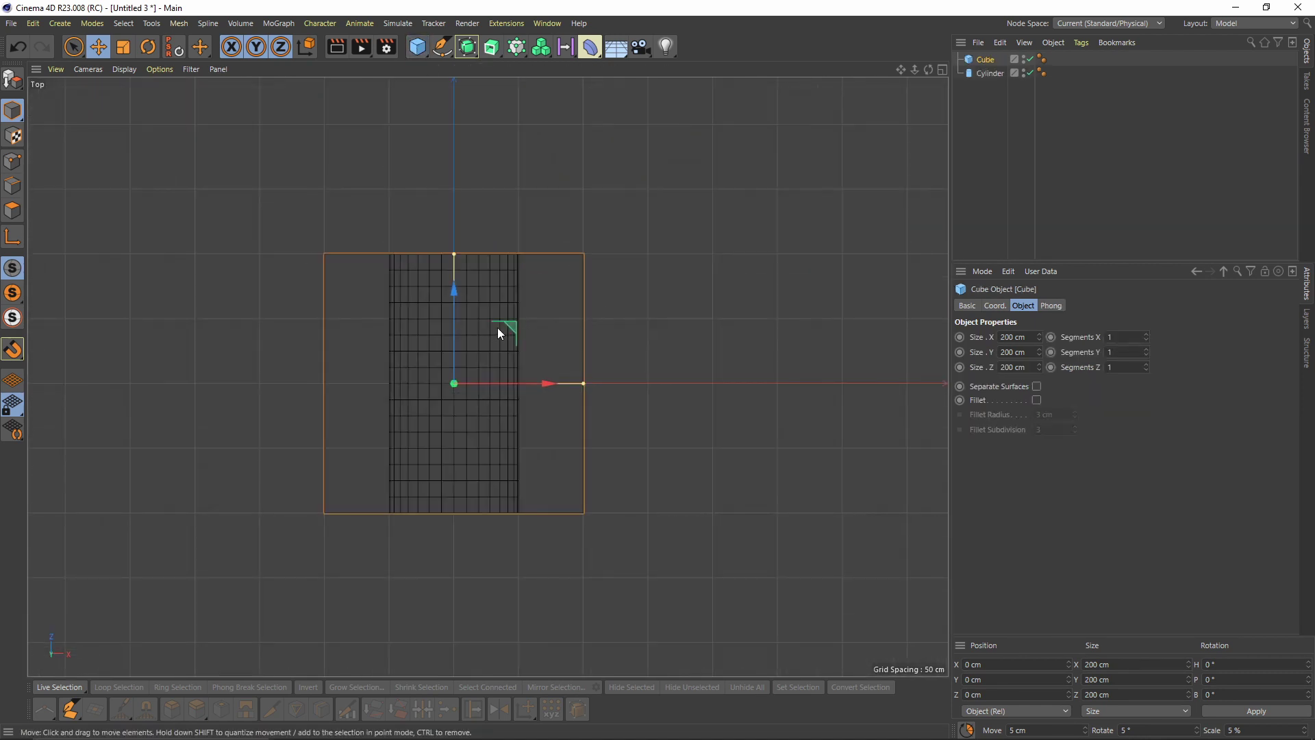
pyautogui.moveTo(497, 333); pyautogui.dragTo(649, 207)
pyautogui.keyDown('alt'); pyautogui.moveTo(629, 218); pyautogui.dragTo(620, 209, button='middle'); pyautogui.keyUp('alt')
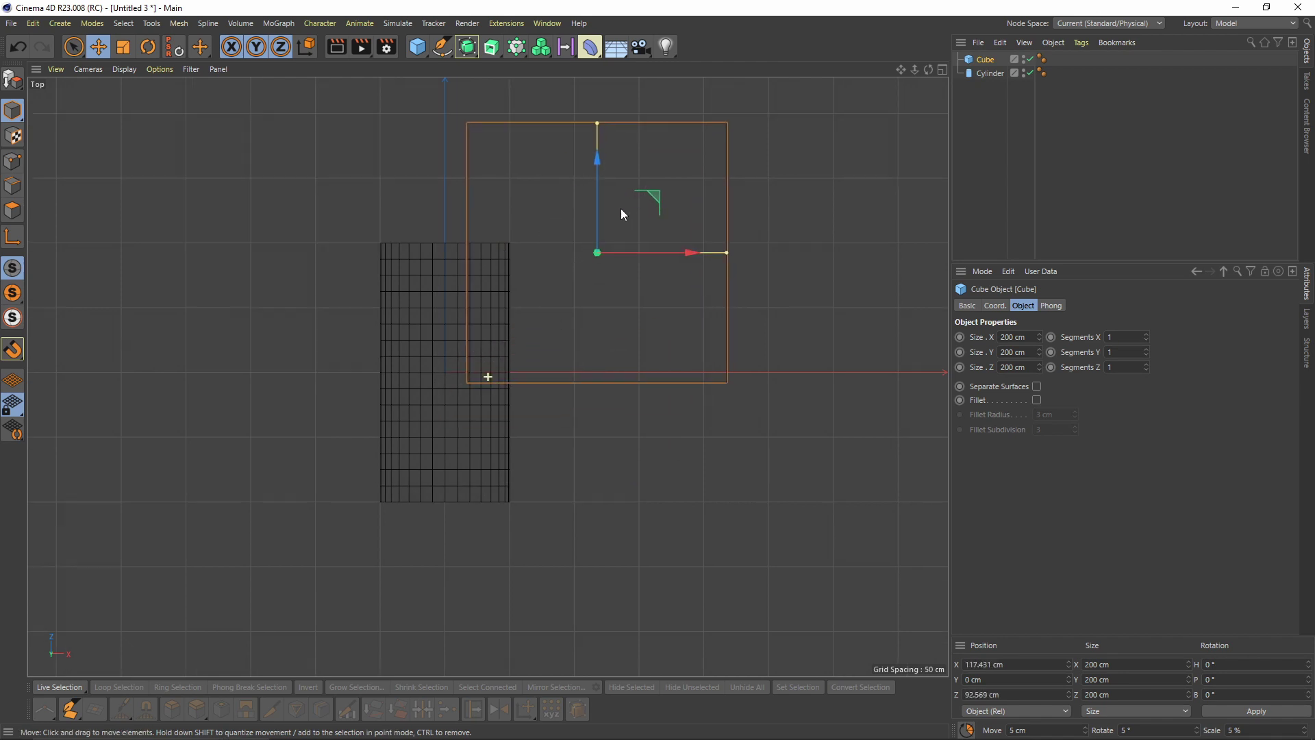
pyautogui.scroll(2, 603, 226)
pyautogui.scroll(-4, 576, 247)
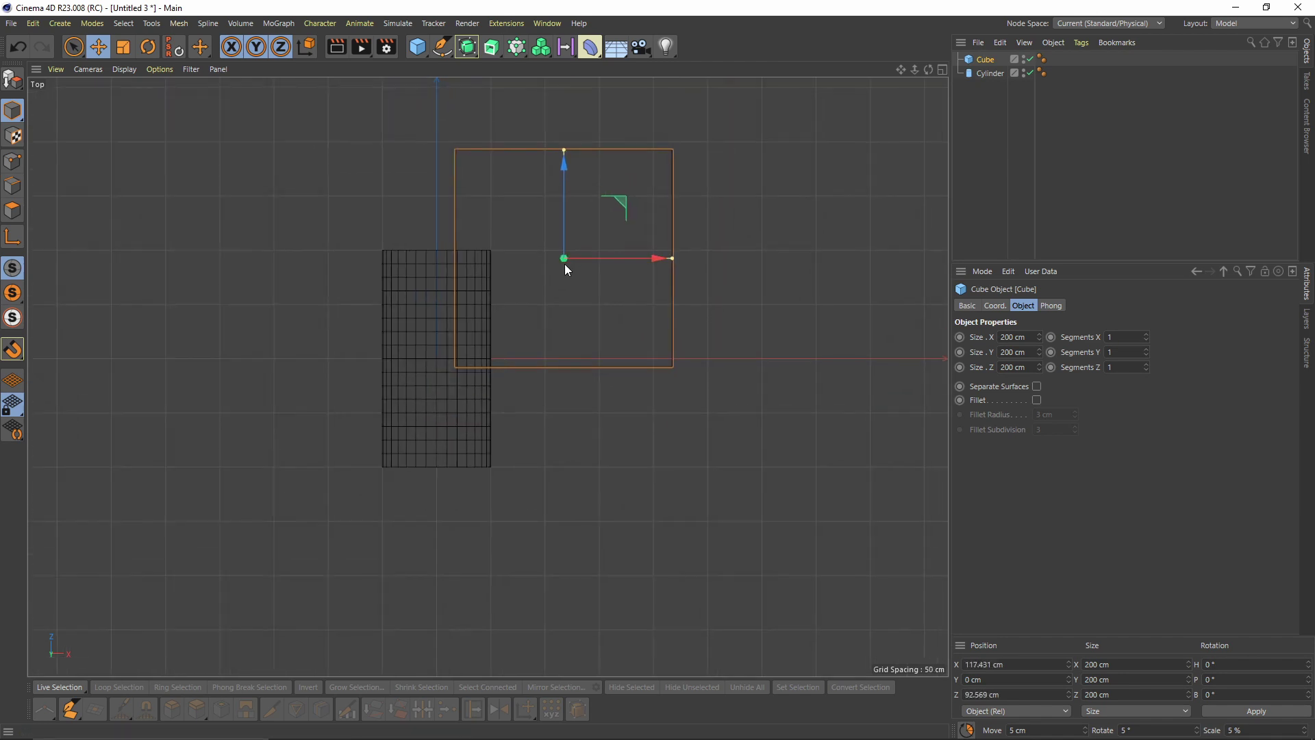
# Convert the cube to an editable polygon object and work in edge mode
pyautogui.click(12, 186)
pyautogui.press('F1')
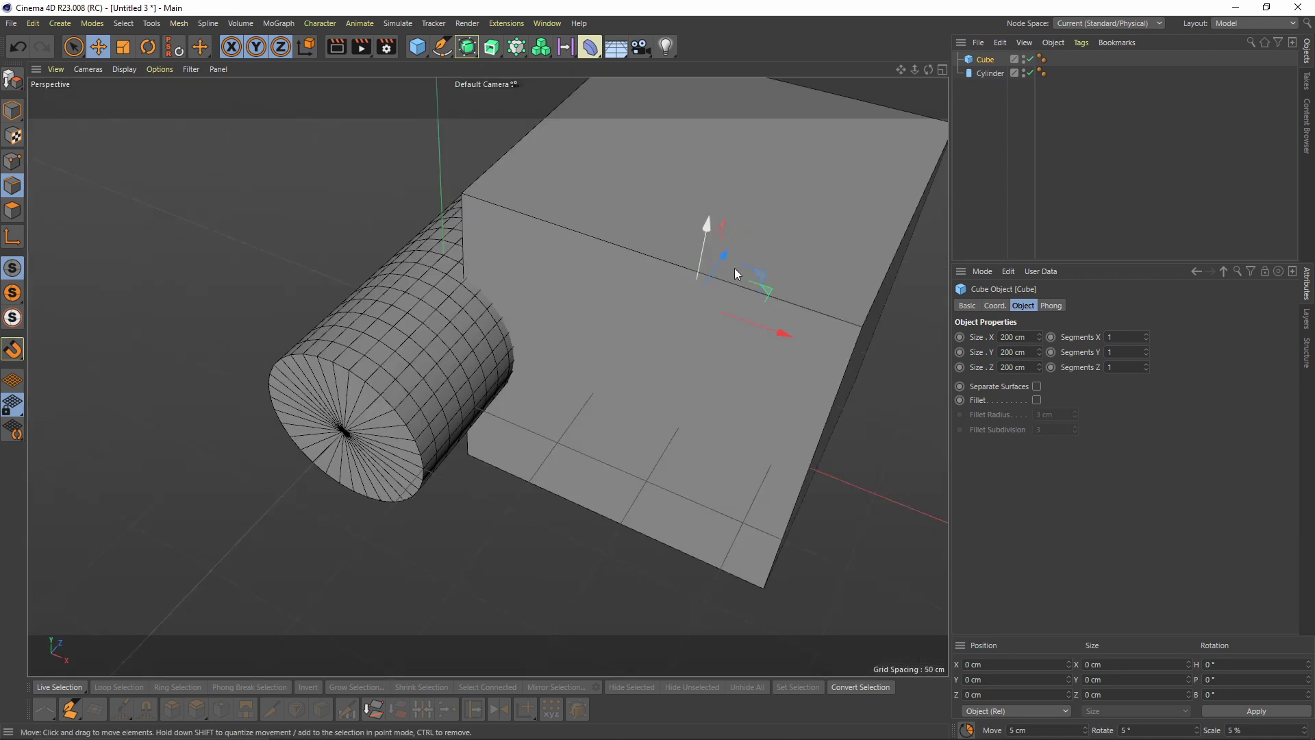
pyautogui.press('v')
pyautogui.click(633, 242)
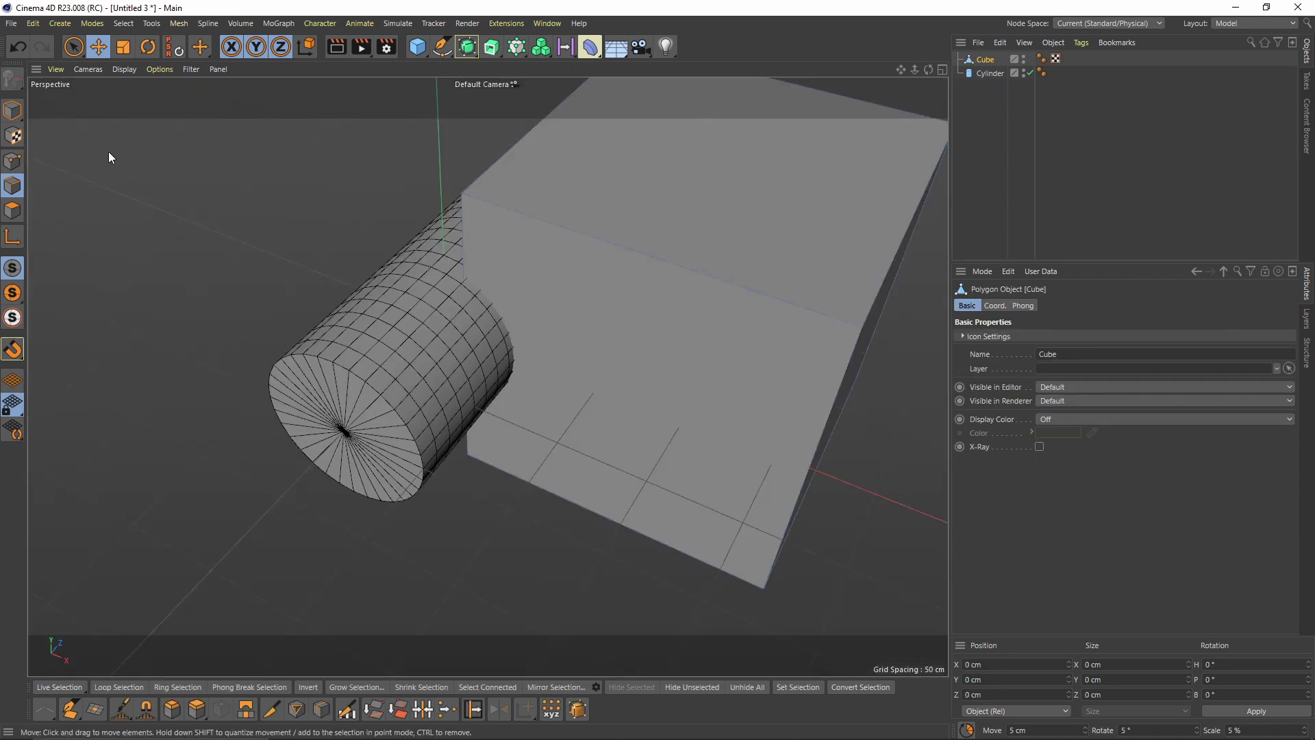
pyautogui.keyDown('alt'); pyautogui.moveTo(341, 217); pyautogui.dragTo(575, 300); pyautogui.keyUp('alt')
pyautogui.press('m')
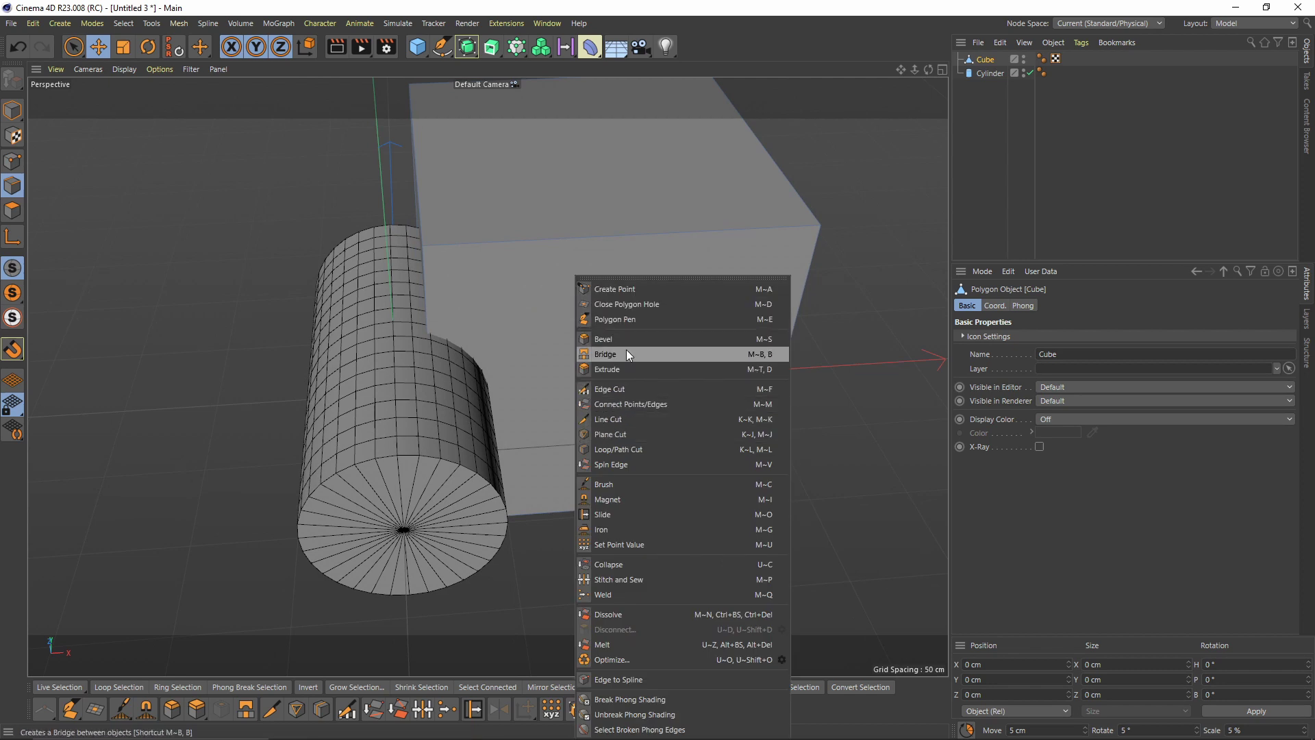
pyautogui.click(625, 433)
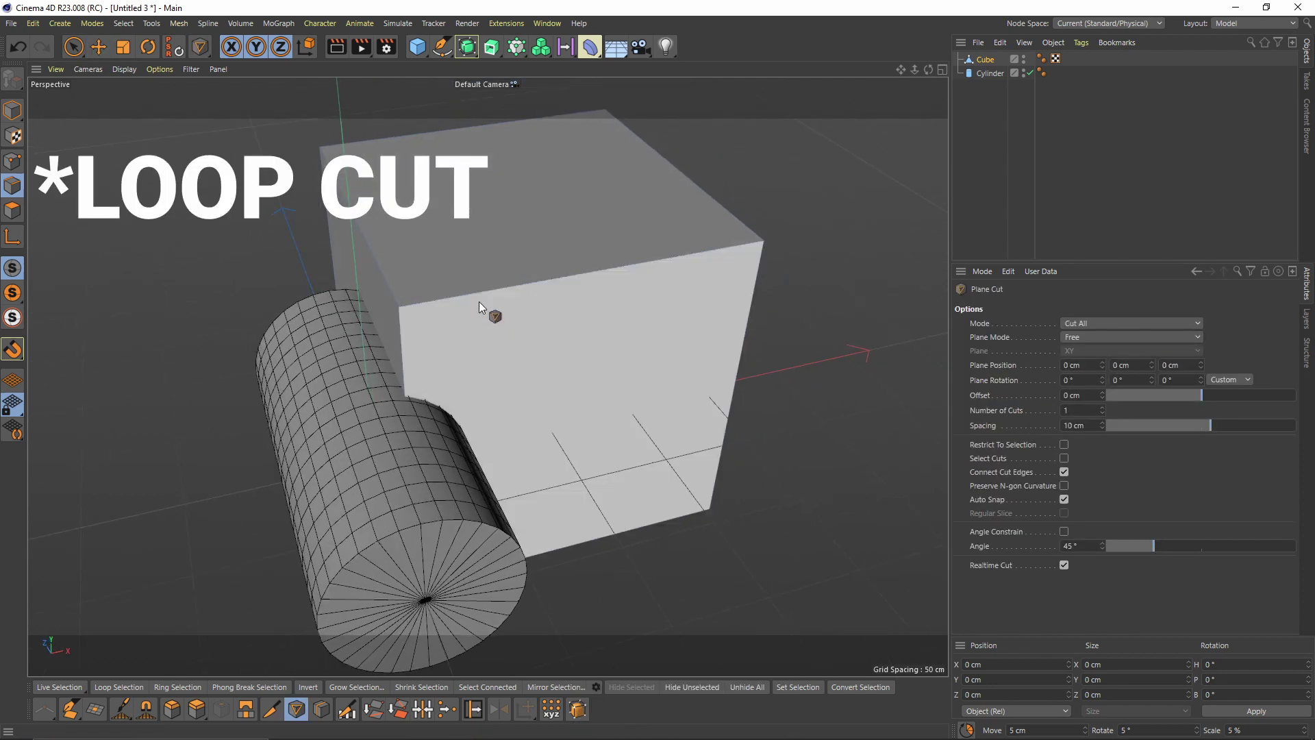
pyautogui.scroll(1, 479, 301)
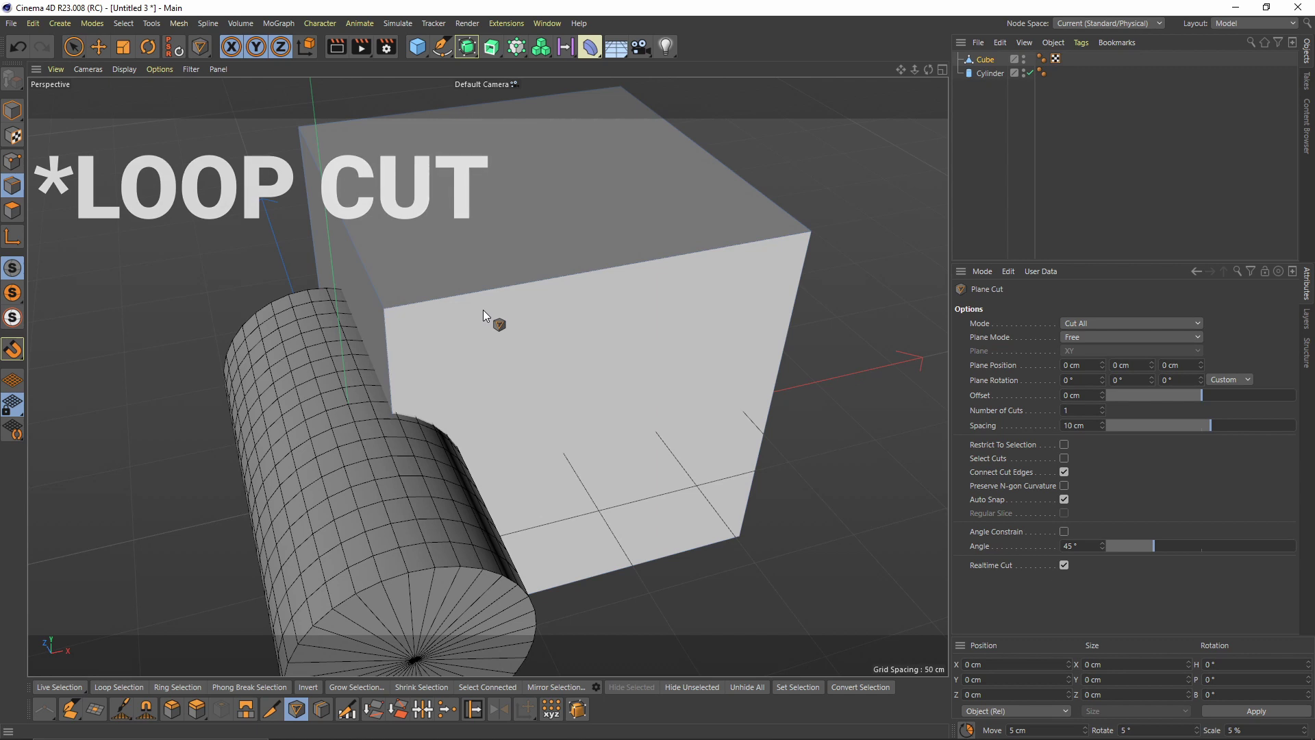
# Loop cut the cube near its side overlapping the cylinder, at an offset of about 90.3 %
pyautogui.press('k')
pyautogui.press('l')
pyautogui.scroll(-1, 475, 286)
pyautogui.keyDown('alt'); pyautogui.moveTo(474, 286); pyautogui.dragTo(466, 317); pyautogui.keyUp('alt')
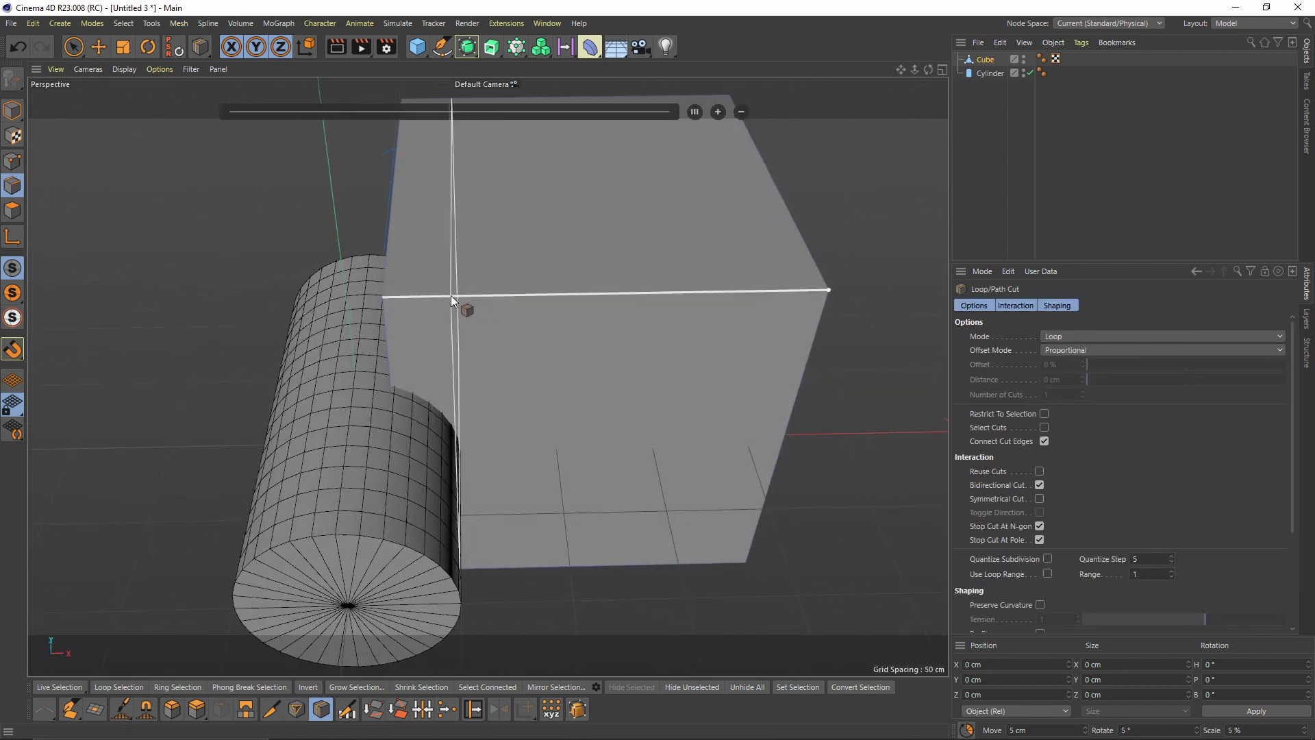
pyautogui.click(427, 293)
pyautogui.press('F2')
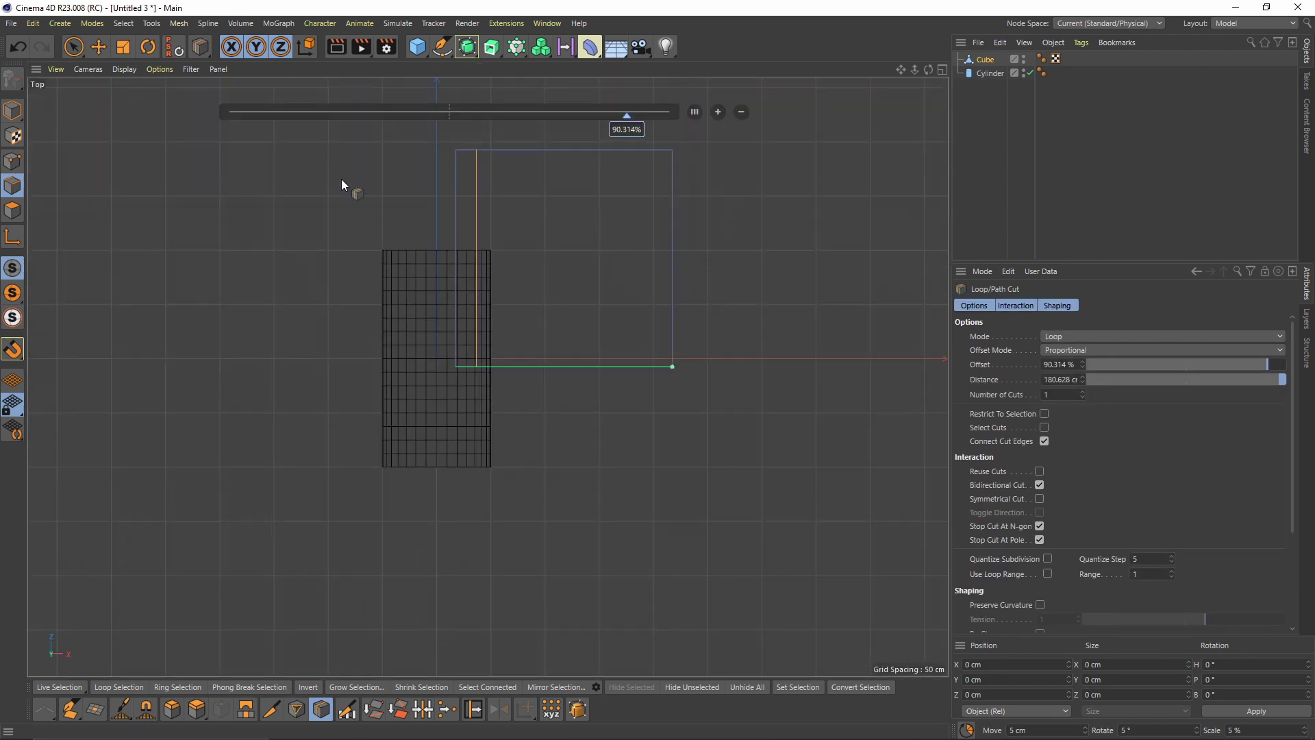
# Switch to point mode and select the points of the cube's new loop cut with Rectangle Selection in the top view
pyautogui.click(18, 158)
pyautogui.press('space')
pyautogui.keyDown('alt'); pyautogui.moveTo(493, 195); pyautogui.dragTo(487, 232, button='middle'); pyautogui.keyUp('alt')
pyautogui.scroll(3, 486, 231)
pyautogui.press('0')
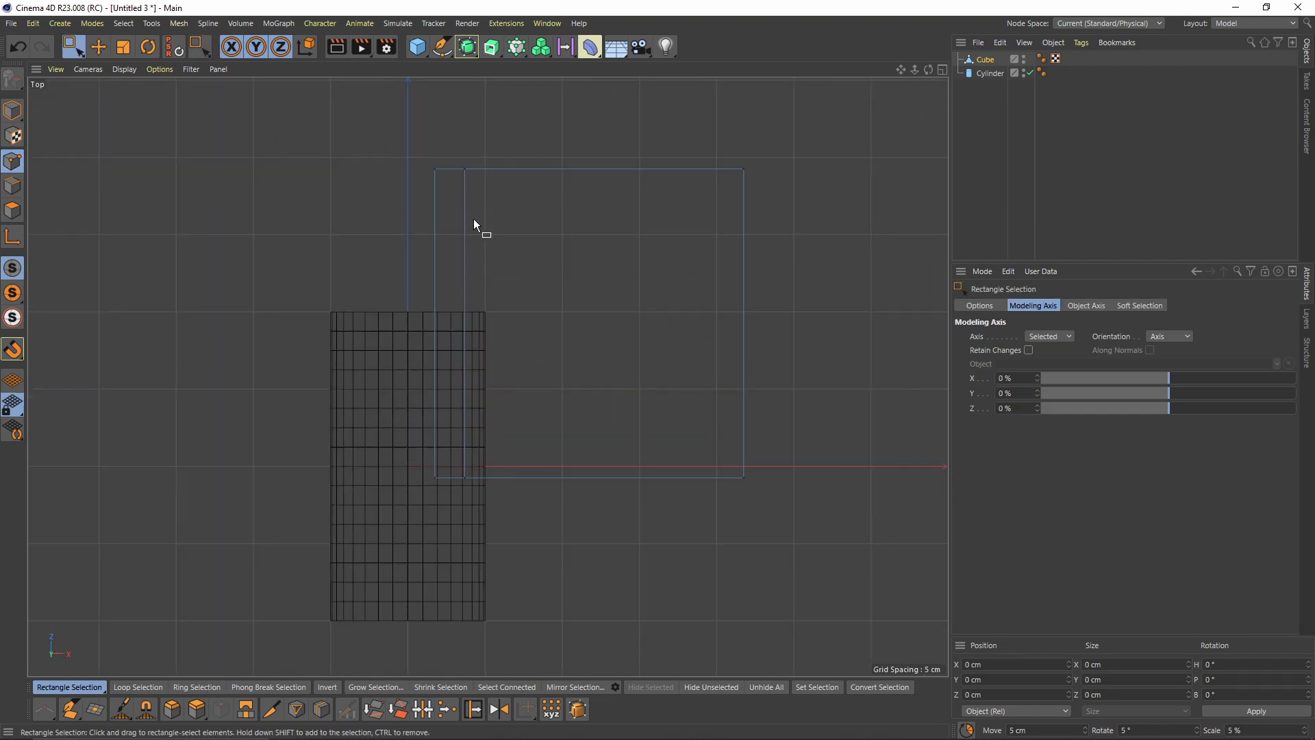
pyautogui.moveTo(460, 141); pyautogui.dragTo(505, 488)
pyautogui.scroll(2, 519, 419)
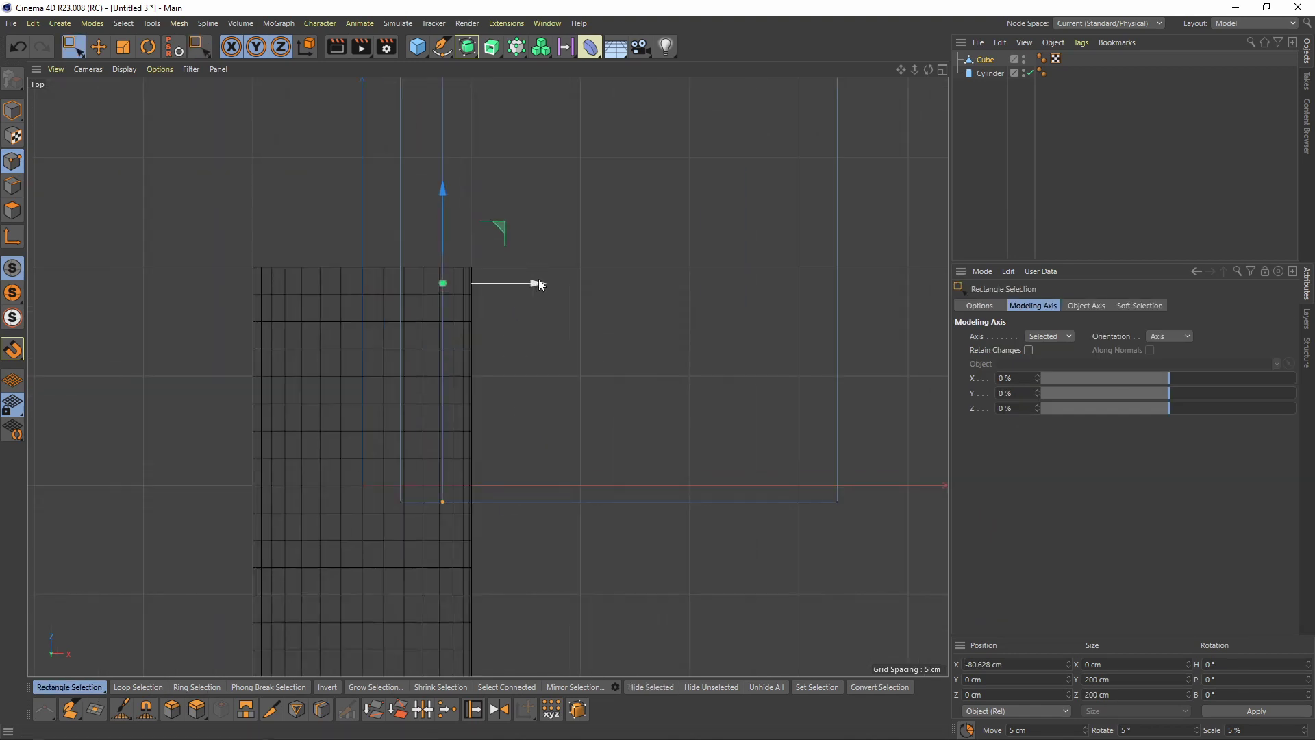
pyautogui.moveTo(538, 276); pyautogui.dragTo(515, 237, button='middle')
# Switch to polygon mode and select the wide front polygon of the cube beside the loop cut
pyautogui.click(18, 212)
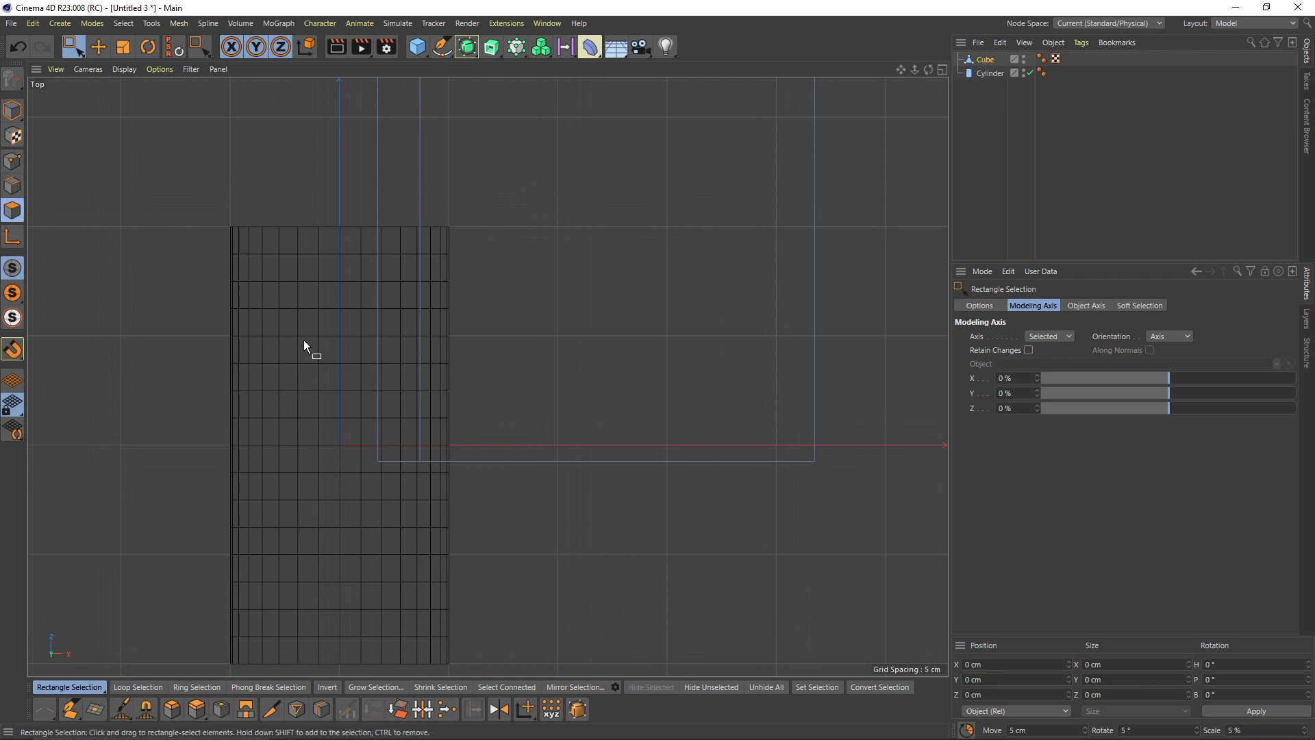
pyautogui.keyDown('alt'); pyautogui.moveTo(395, 444); pyautogui.dragTo(299, 349, button='middle'); pyautogui.keyUp('alt')
pyautogui.moveTo(293, 341); pyautogui.dragTo(739, 403)
pyautogui.press('F1')
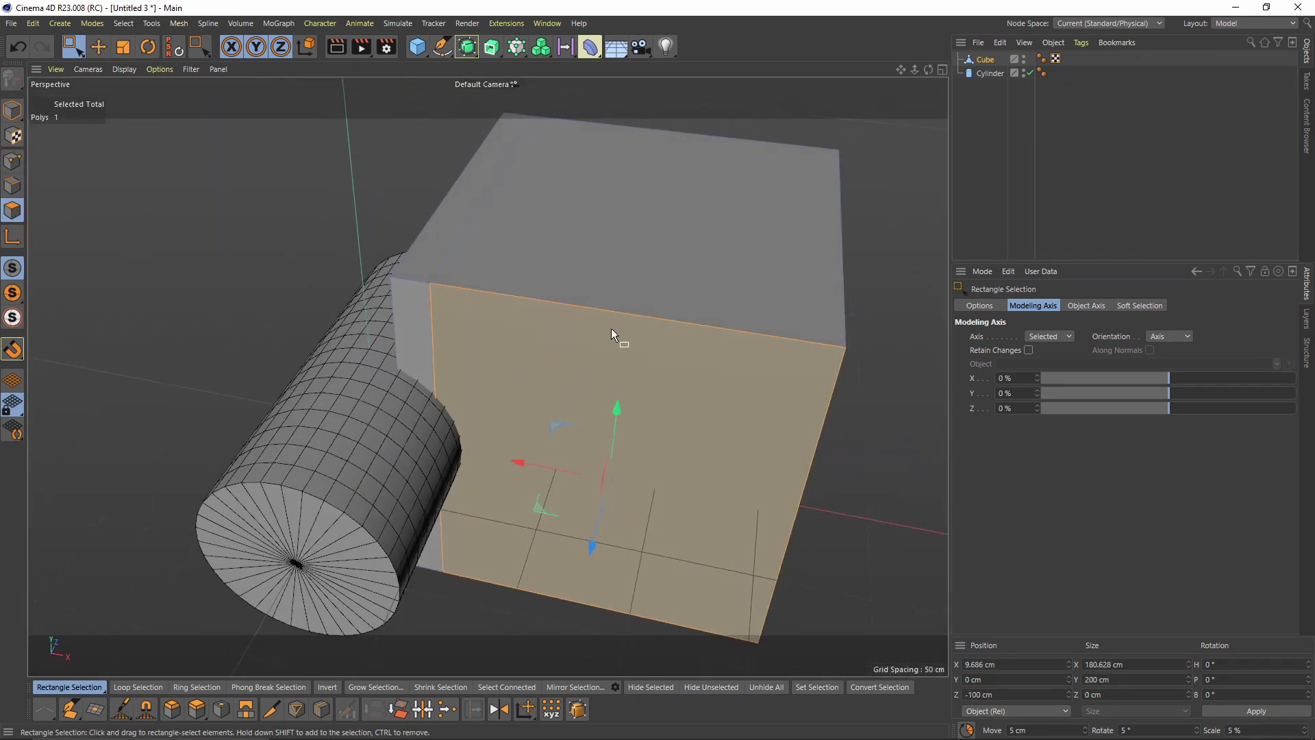
# Extrude the cube's selected front polygon outward by about 38 cm and check the shape in the top view
pyautogui.keyDown('alt'); pyautogui.moveTo(611, 328); pyautogui.dragTo(590, 389); pyautogui.keyUp('alt')
pyautogui.moveTo(582, 443); pyautogui.dragTo(523, 471)
pyautogui.middleClick(540, 464)
pyautogui.middleClick(700, 274)
pyautogui.keyDown('alt'); pyautogui.moveTo(388, 292); pyautogui.dragTo(414, 426, button='middle'); pyautogui.keyUp('alt')
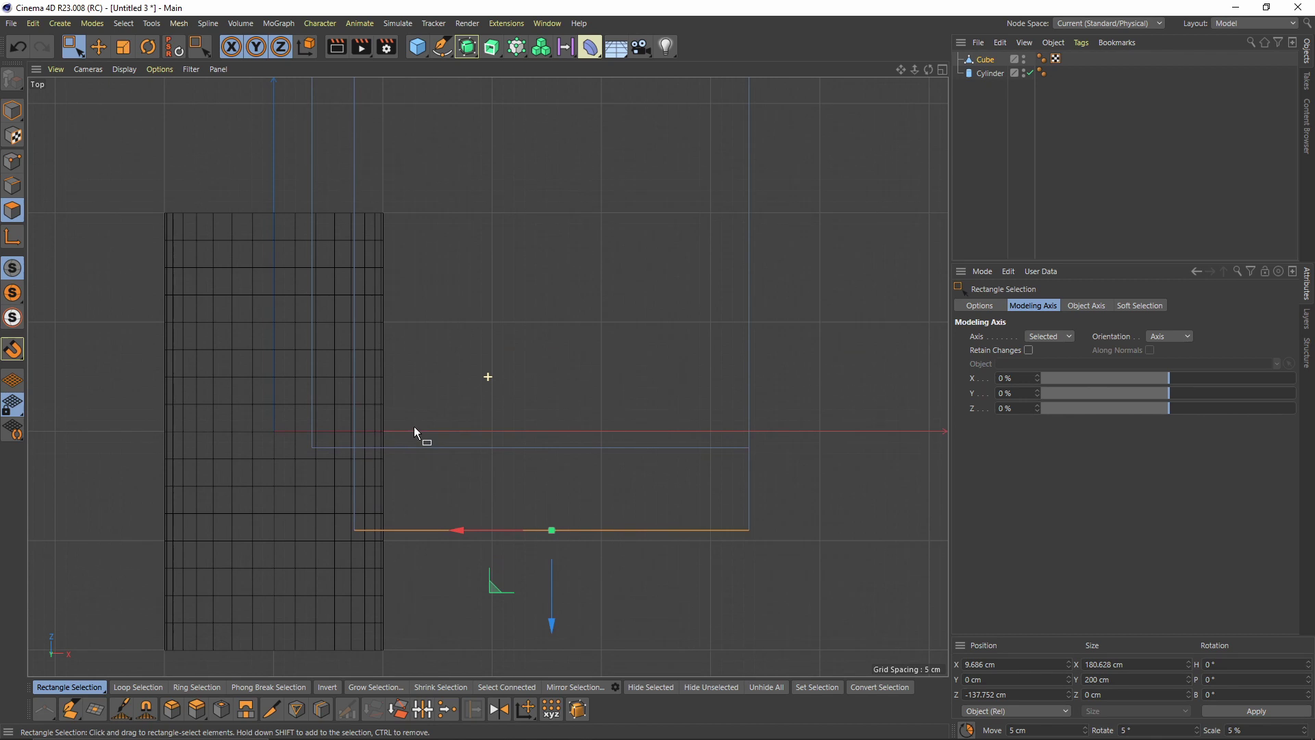
pyautogui.keyDown('alt'); pyautogui.moveTo(465, 371); pyautogui.dragTo(446, 376, button='right'); pyautogui.keyUp('alt')
pyautogui.keyDown('alt'); pyautogui.moveTo(446, 376); pyautogui.dragTo(433, 396, button='middle'); pyautogui.keyUp('alt')
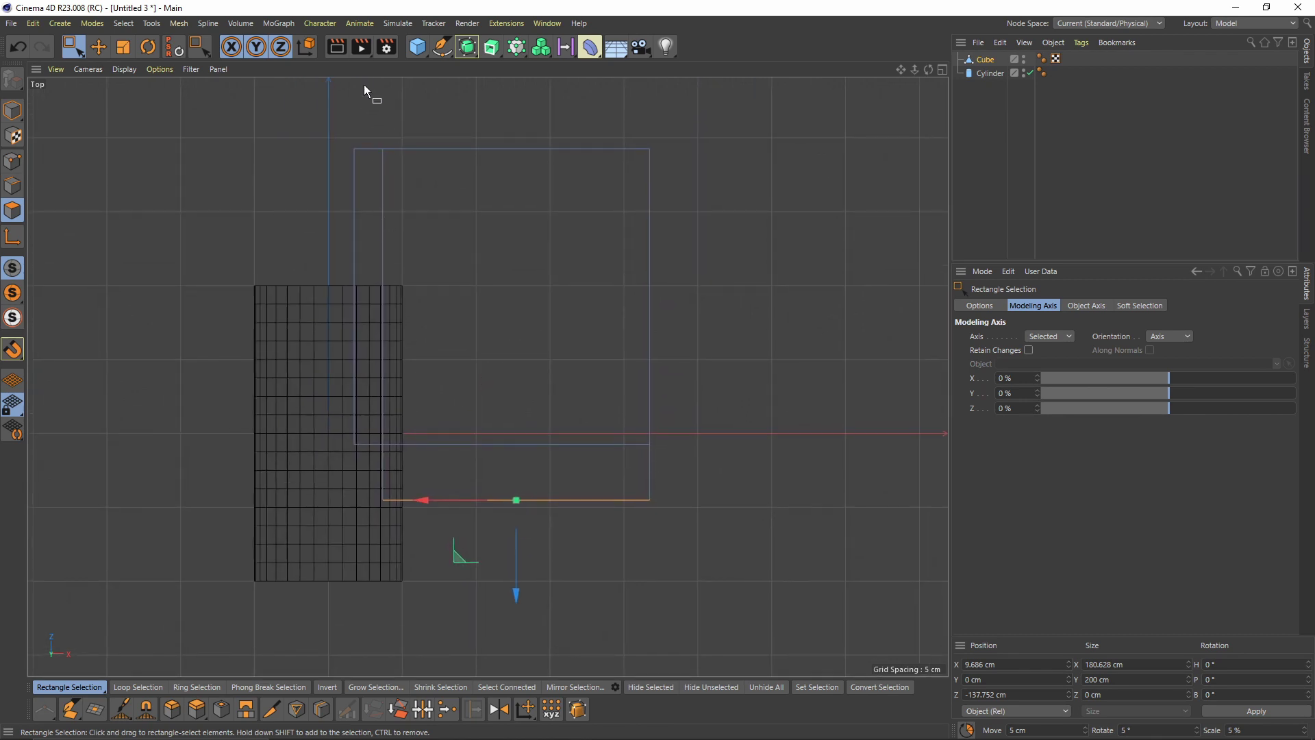
# Select the six points along the cube's cut line in point mode and move them to about X -84.5 cm
pyautogui.moveTo(363, 84); pyautogui.dragTo(414, 487)
pyautogui.scroll(2, 320, 506)
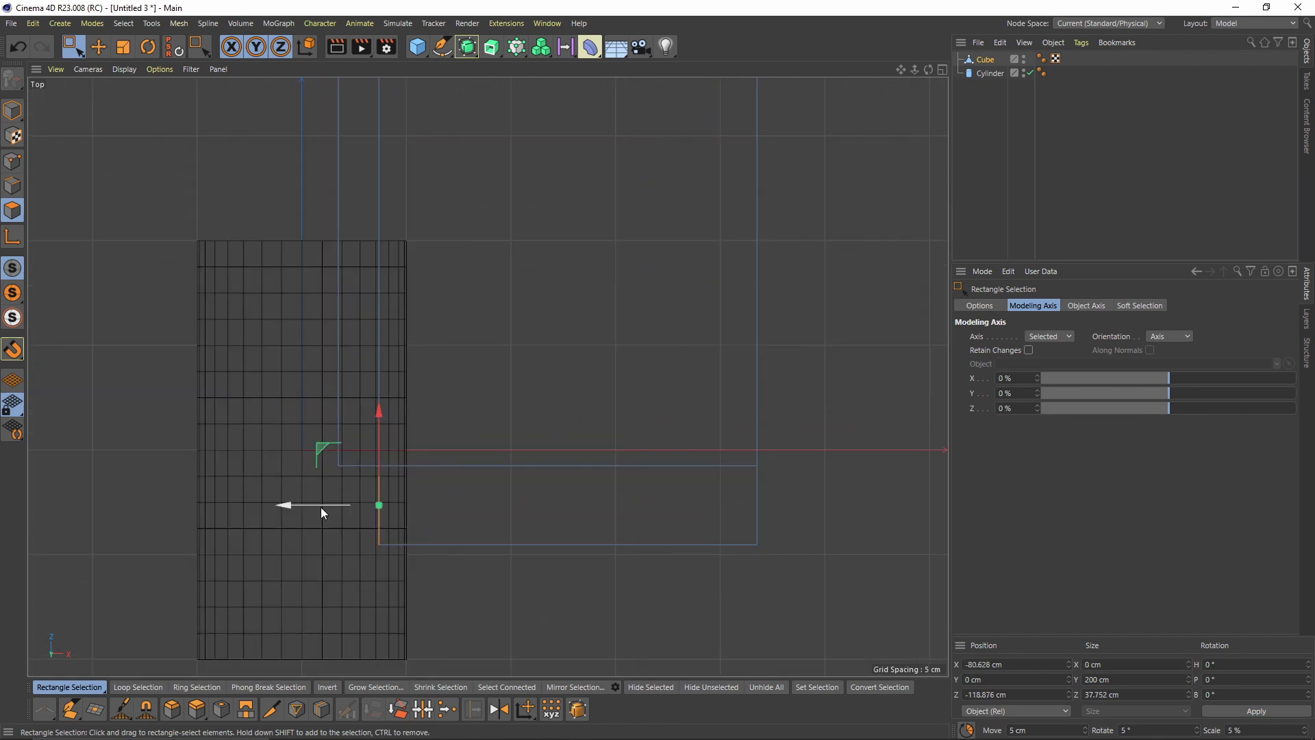
pyautogui.click(12, 161)
pyautogui.scroll(-2, 315, 216)
pyautogui.keyDown('ctrl'); pyautogui.moveTo(325, 113); pyautogui.dragTo(364, 455); pyautogui.keyUp('ctrl')
pyautogui.scroll(3, 314, 336)
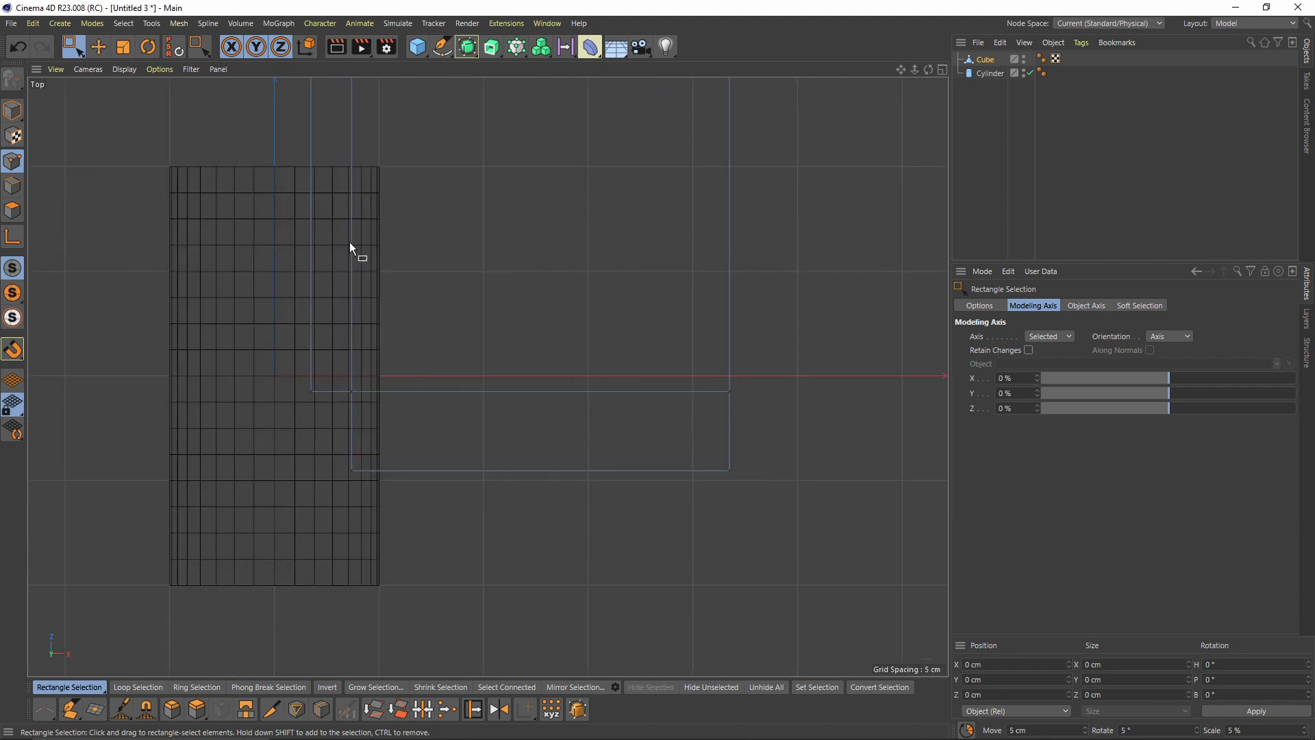
pyautogui.scroll(-4, 401, 241)
pyautogui.keyDown('alt'); pyautogui.moveTo(407, 253); pyautogui.dragTo(376, 328, button='middle'); pyautogui.keyUp('alt')
pyautogui.moveTo(342, 154); pyautogui.dragTo(382, 478)
pyautogui.scroll(3, 326, 338)
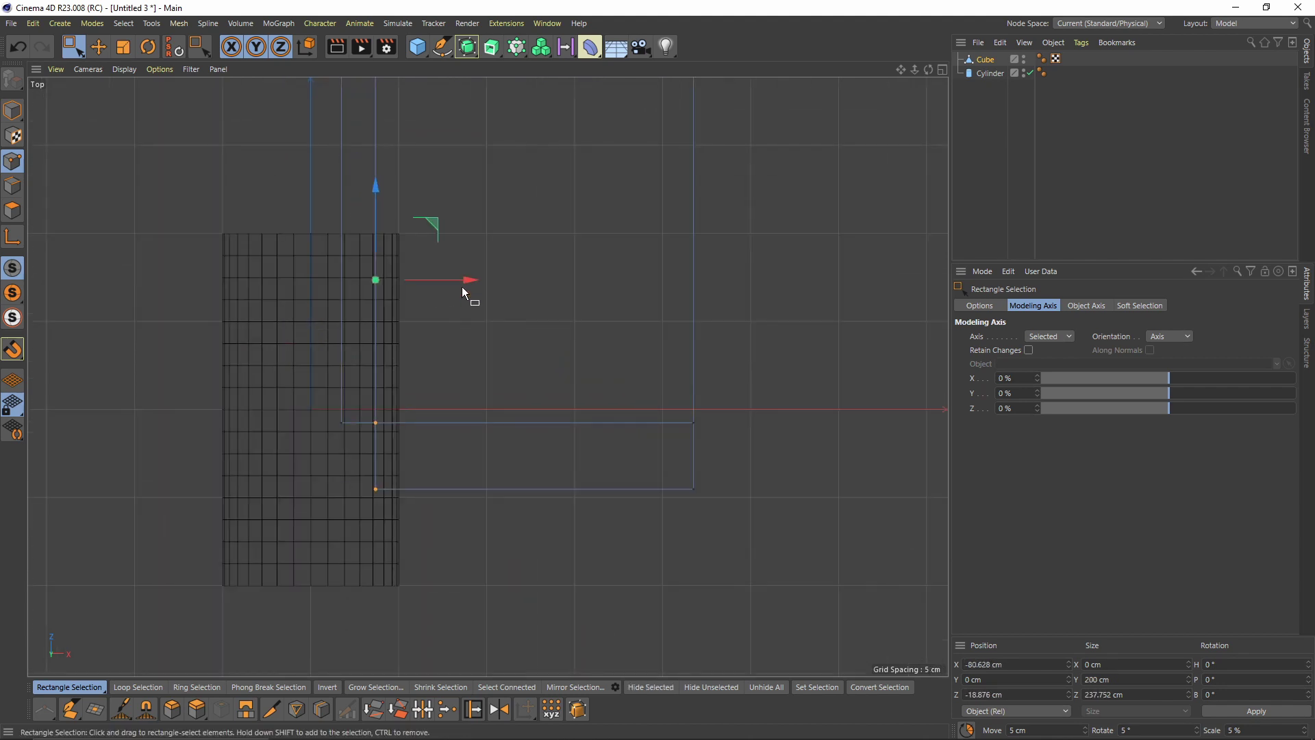
pyautogui.moveTo(465, 279); pyautogui.dragTo(458, 274)
# Select the four points at the cube's step, where the extruded section begins, and view them in perspective
pyautogui.middleClick(382, 262)
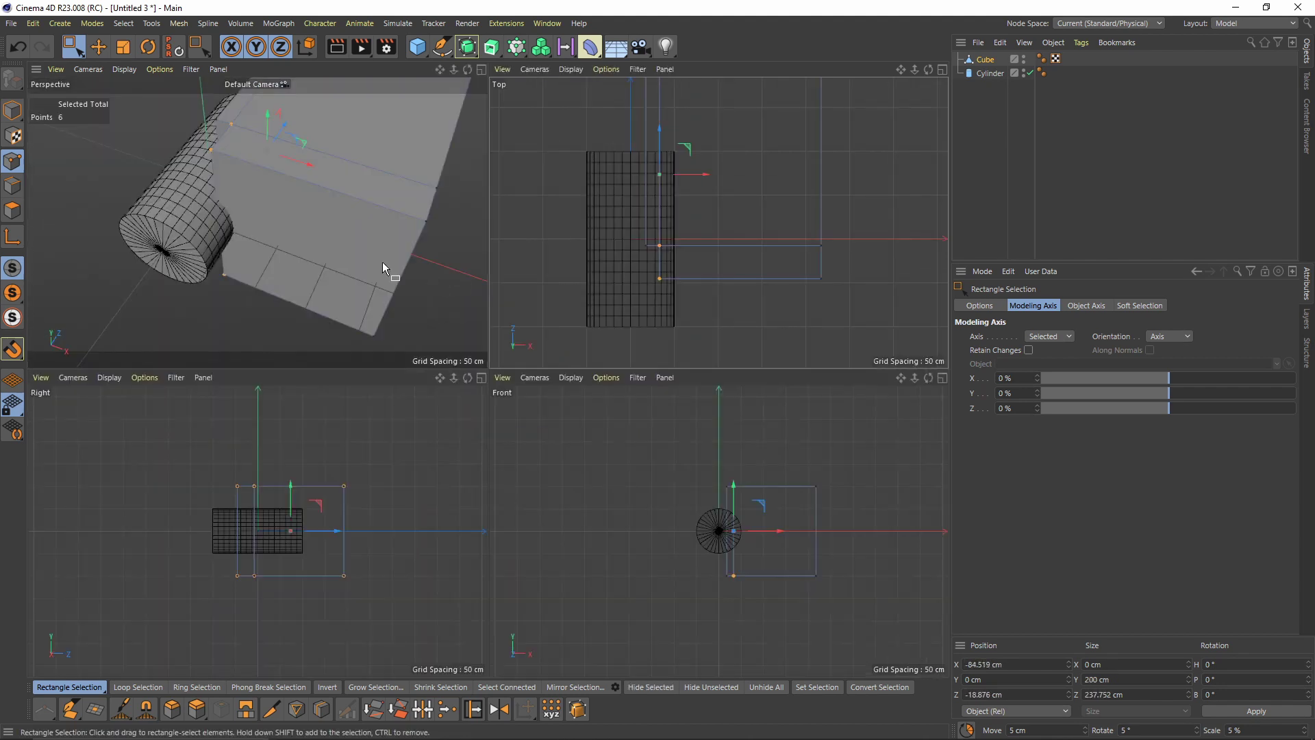
pyautogui.middleClick(647, 270)
pyautogui.moveTo(247, 378); pyautogui.dragTo(417, 433)
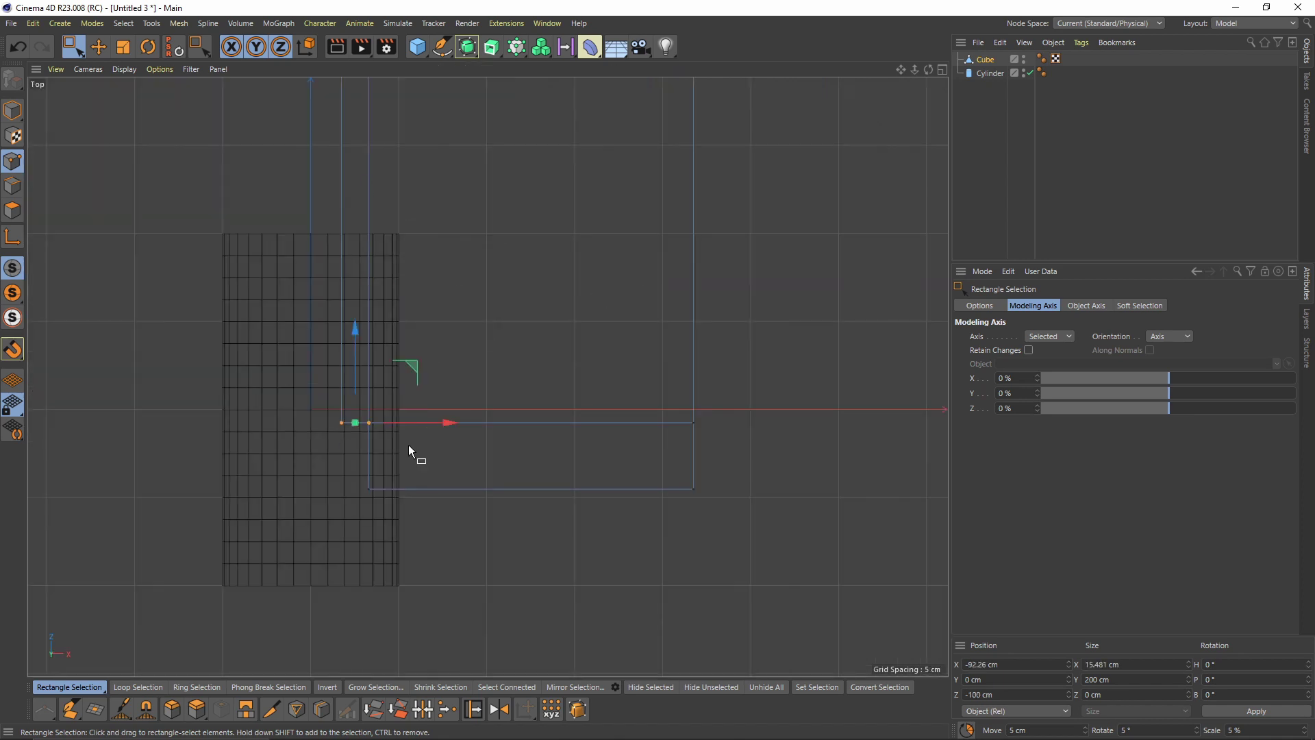
pyautogui.middleClick(406, 442)
pyautogui.middleClick(311, 276)
pyautogui.scroll(-3, 438, 319)
pyautogui.keyDown('alt'); pyautogui.moveTo(526, 378); pyautogui.dragTo(533, 240); pyautogui.keyUp('alt')
# Add a Boole generator and place both the cube and the cylinder inside it as children
pyautogui.click(467, 46)
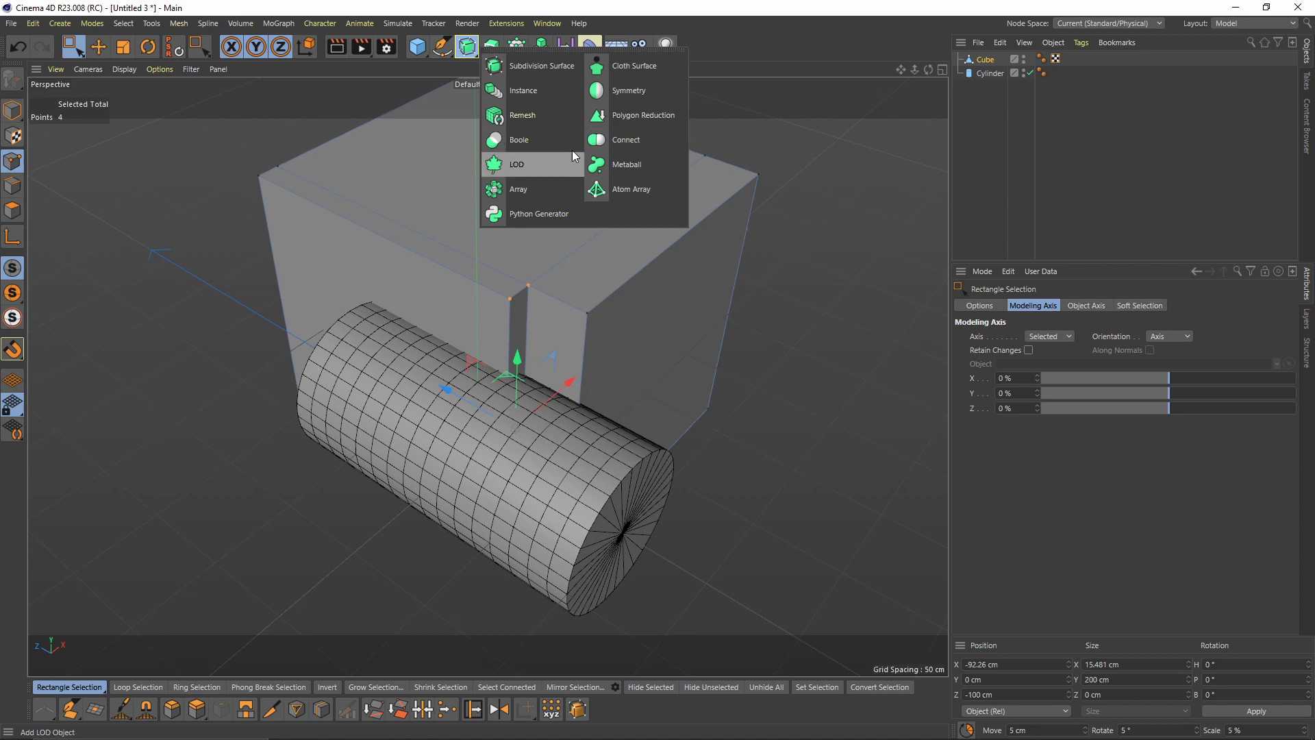
pyautogui.click(545, 142)
pyautogui.moveTo(975, 74); pyautogui.dragTo(972, 72)
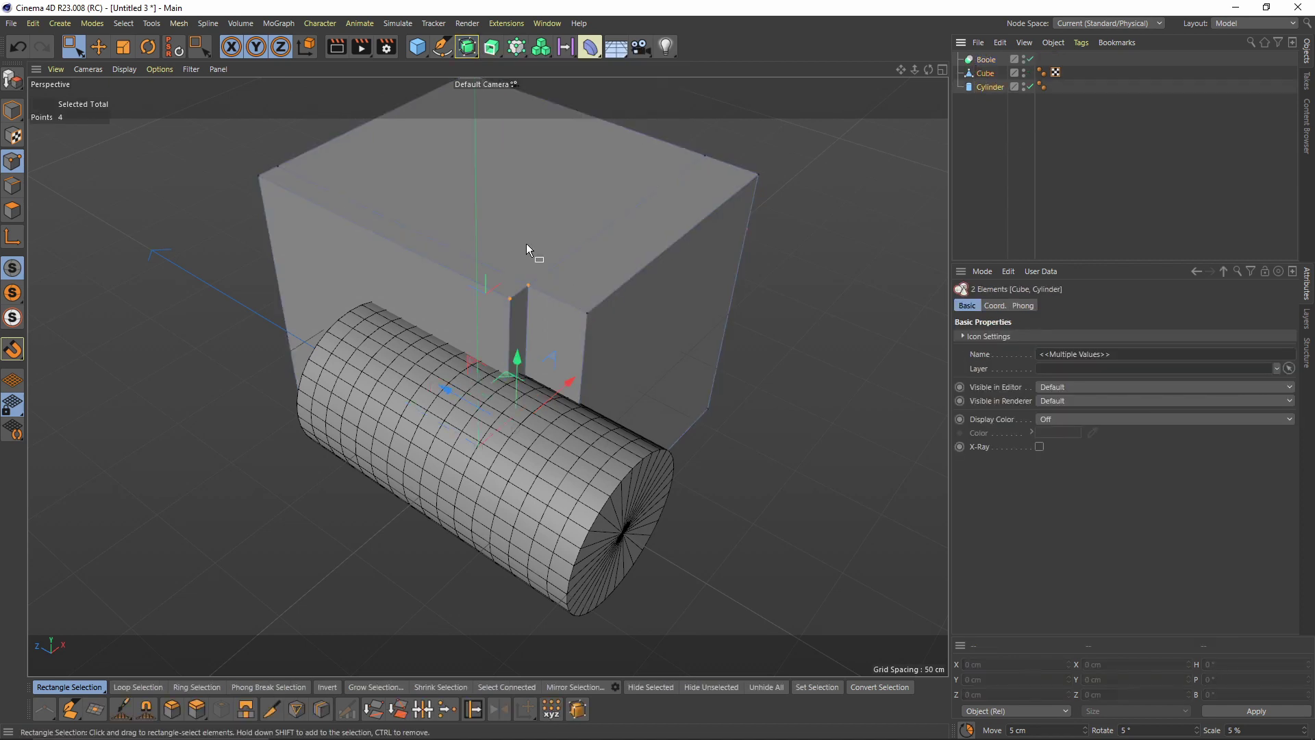
pyautogui.scroll(2, 526, 243)
pyautogui.keyDown('alt'); pyautogui.moveTo(526, 245); pyautogui.dragTo(518, 184, button='middle'); pyautogui.keyUp('alt')
pyautogui.moveTo(988, 73); pyautogui.dragTo(989, 57)
pyautogui.keyDown('alt'); pyautogui.moveTo(491, 290); pyautogui.dragTo(512, 237); pyautogui.keyUp('alt')
# Reorder the Boole's children with the cylinder above the cube, subtracting the cube from the cylinder
pyautogui.click(984, 111)
pyautogui.moveTo(997, 84); pyautogui.dragTo(995, 70)
pyautogui.keyDown('alt'); pyautogui.moveTo(567, 302); pyautogui.dragTo(1025, 134); pyautogui.keyUp('alt')
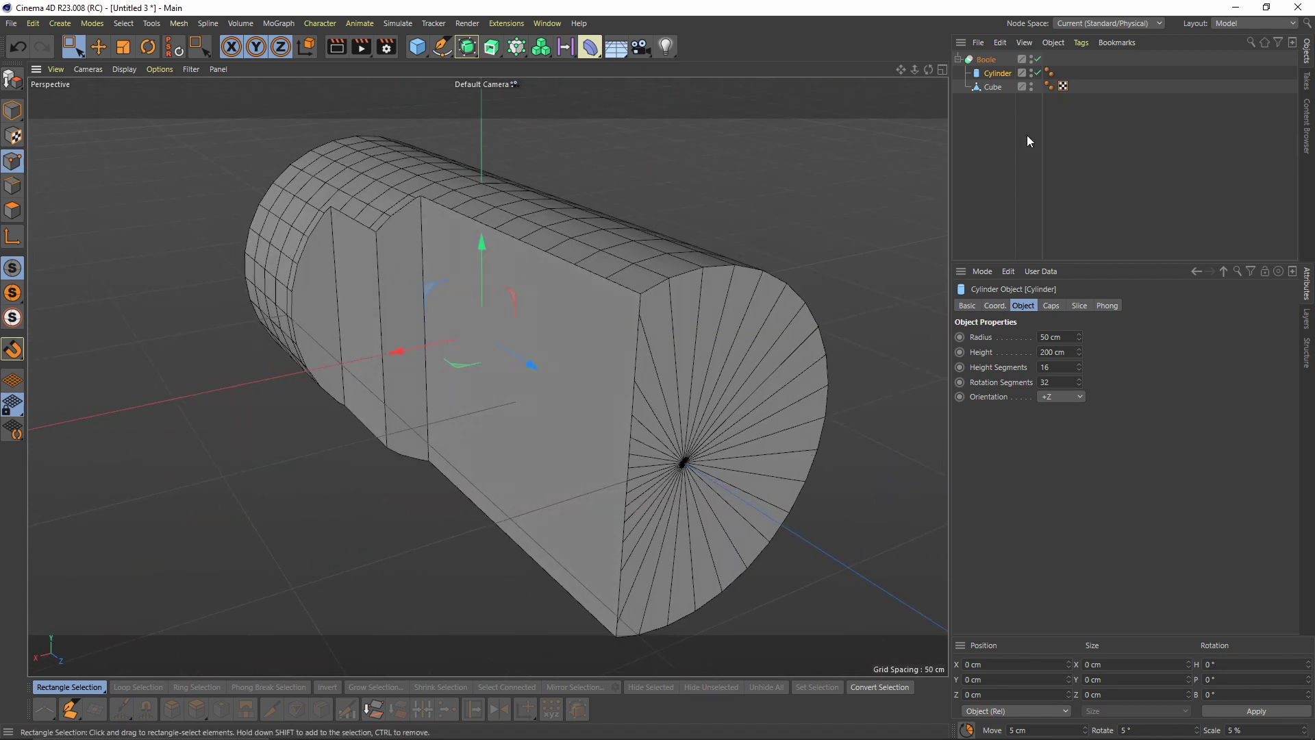
# Turn off the cylinder's caps to leave an open tube
pyautogui.click(987, 59)
pyautogui.keyDown('alt'); pyautogui.moveTo(685, 322); pyautogui.dragTo(730, 344); pyautogui.keyUp('alt')
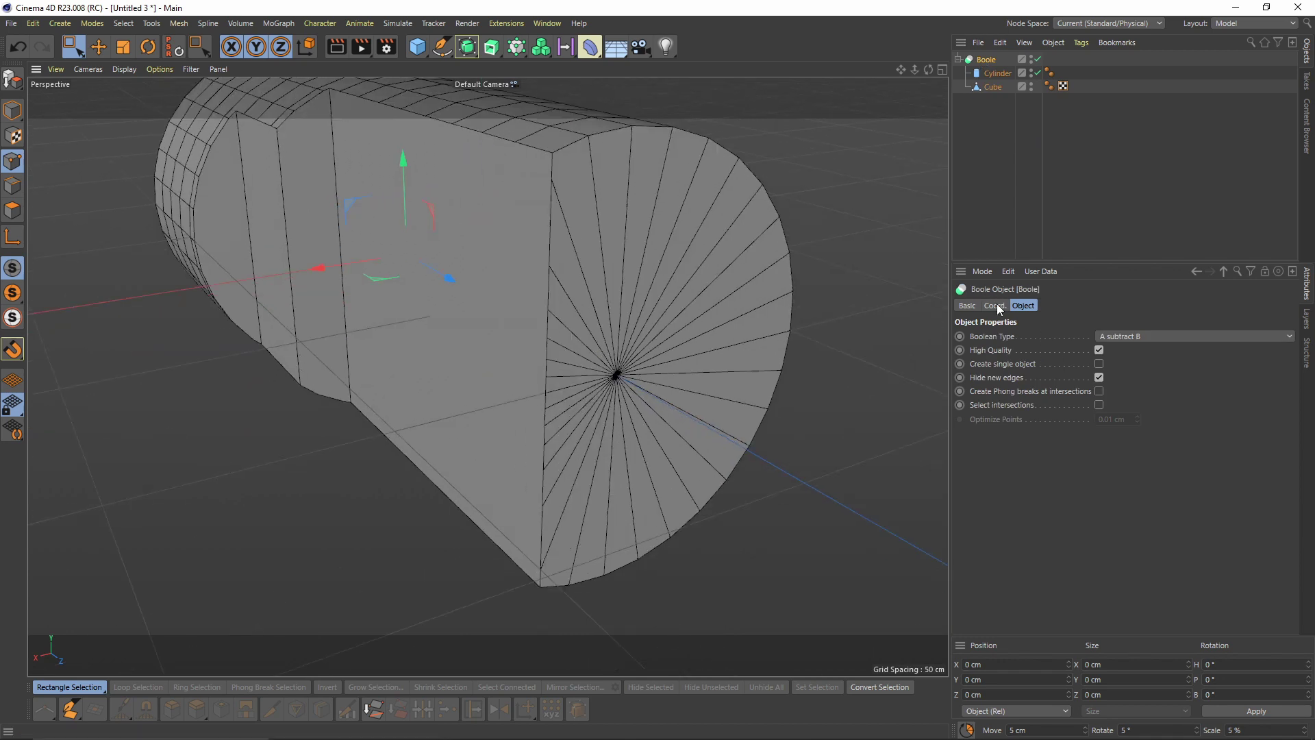
pyautogui.click(1019, 73)
pyautogui.click(990, 73)
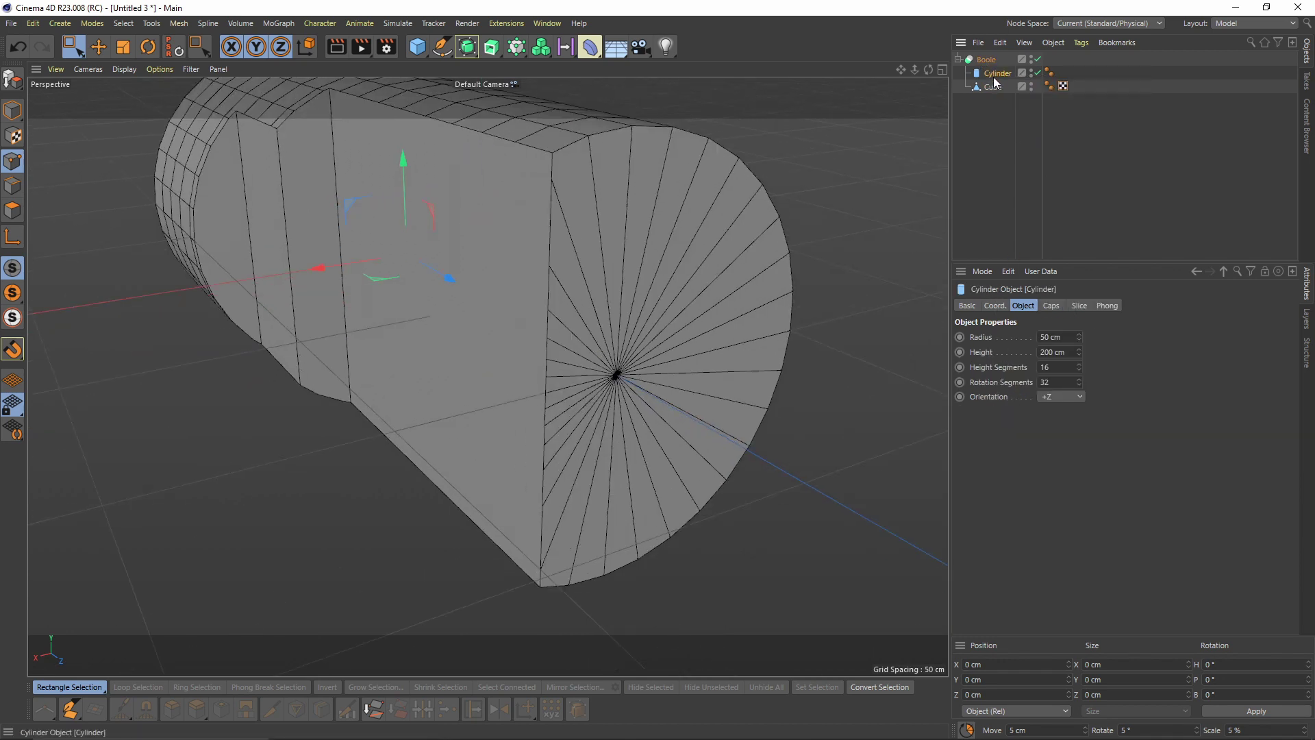
pyautogui.click(1051, 305)
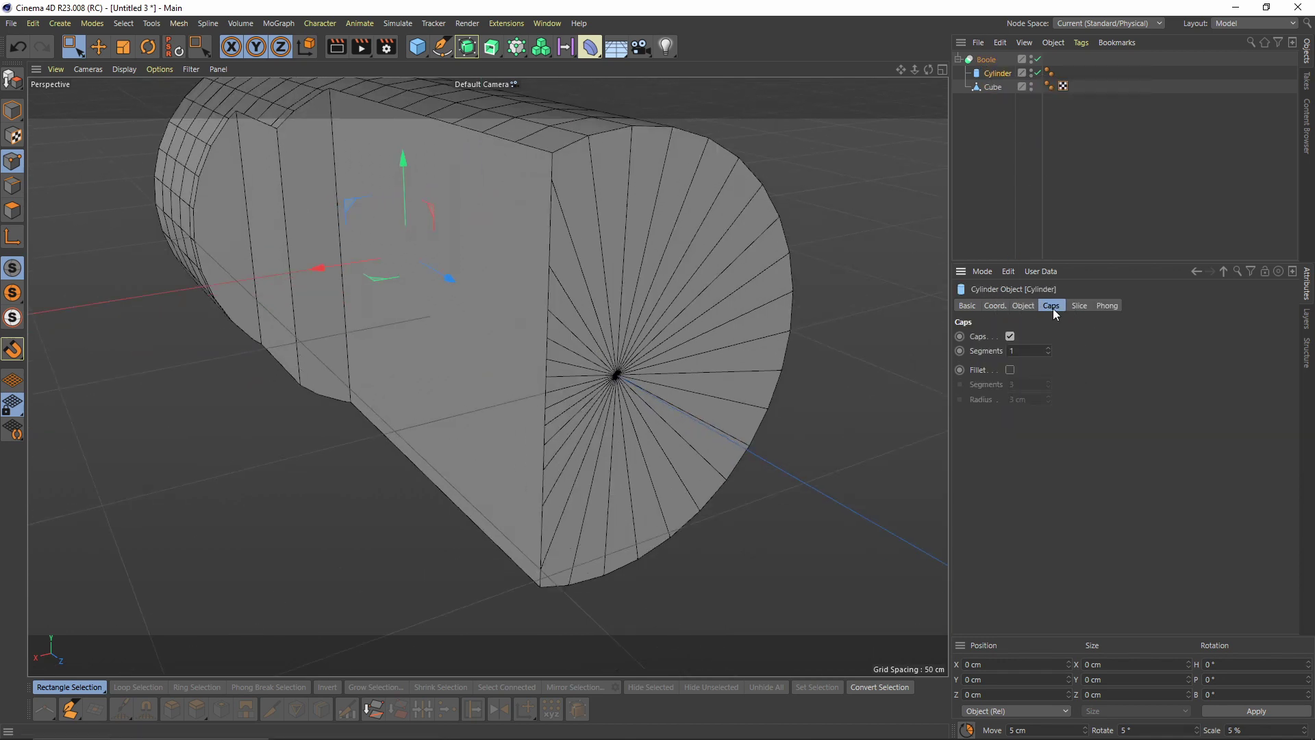
pyautogui.click(1010, 336)
pyautogui.keyDown('alt'); pyautogui.moveTo(749, 327); pyautogui.dragTo(627, 347); pyautogui.keyUp('alt')
# Select the two vertical edges at the cube's inner step in edge mode
pyautogui.click(993, 87)
pyautogui.keyDown('alt'); pyautogui.moveTo(690, 173); pyautogui.dragTo(541, 324); pyautogui.keyUp('alt')
pyautogui.click(12, 192)
pyautogui.press('e')
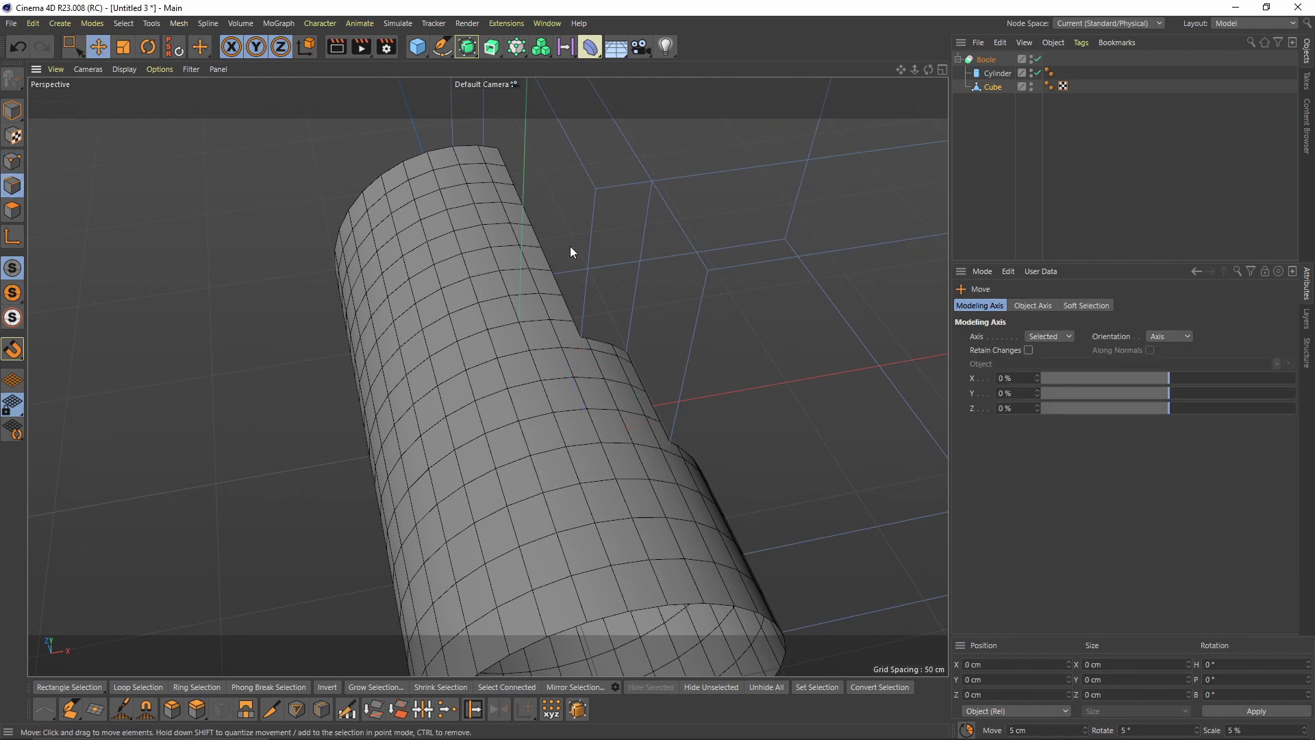
pyautogui.click(588, 259)
pyautogui.keyDown('shift'); pyautogui.click(638, 274); pyautogui.keyUp('shift')
pyautogui.keyDown('alt'); pyautogui.moveTo(638, 274); pyautogui.dragTo(633, 314); pyautogui.keyUp('alt')
# Bevel the two selected step edges with subdivision 1, Limit enabled and an offset of about 6.63 cm
pyautogui.press('m')
pyautogui.press('s')
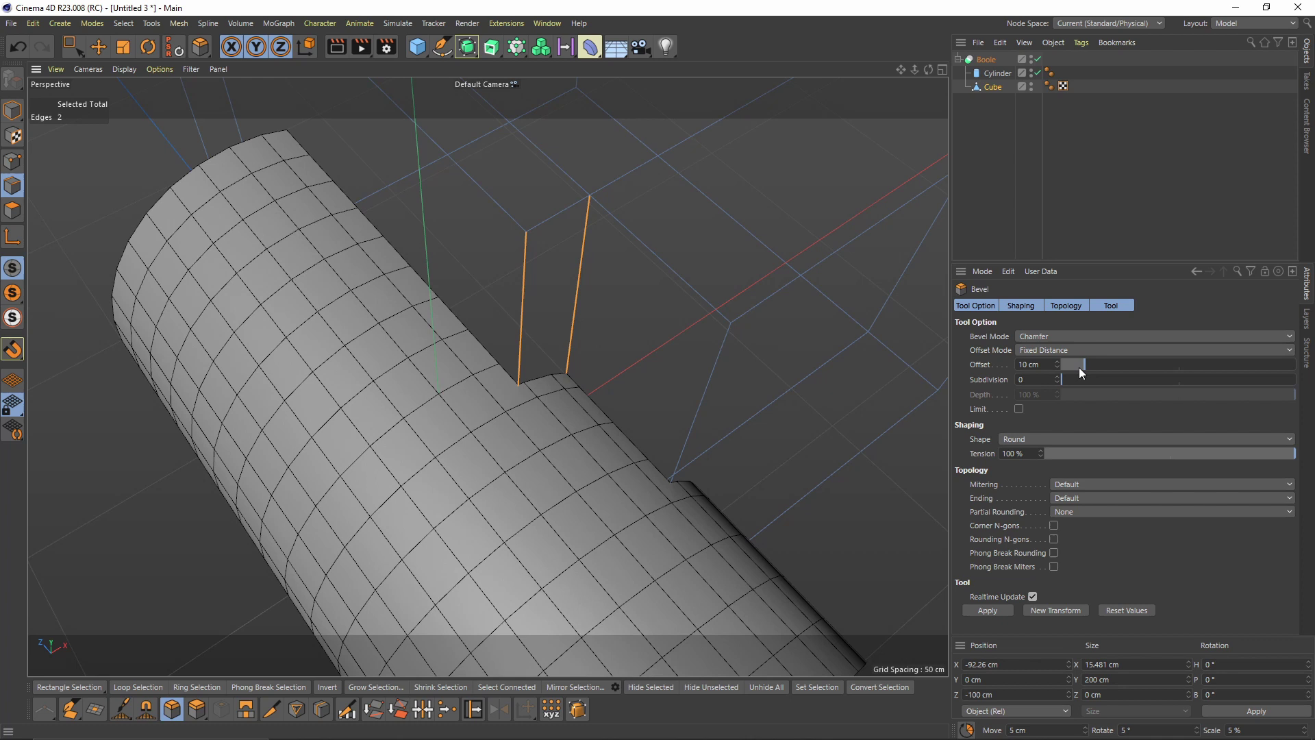
pyautogui.click(1057, 377)
pyautogui.keyDown('alt'); pyautogui.moveTo(846, 358); pyautogui.dragTo(856, 397); pyautogui.keyUp('alt')
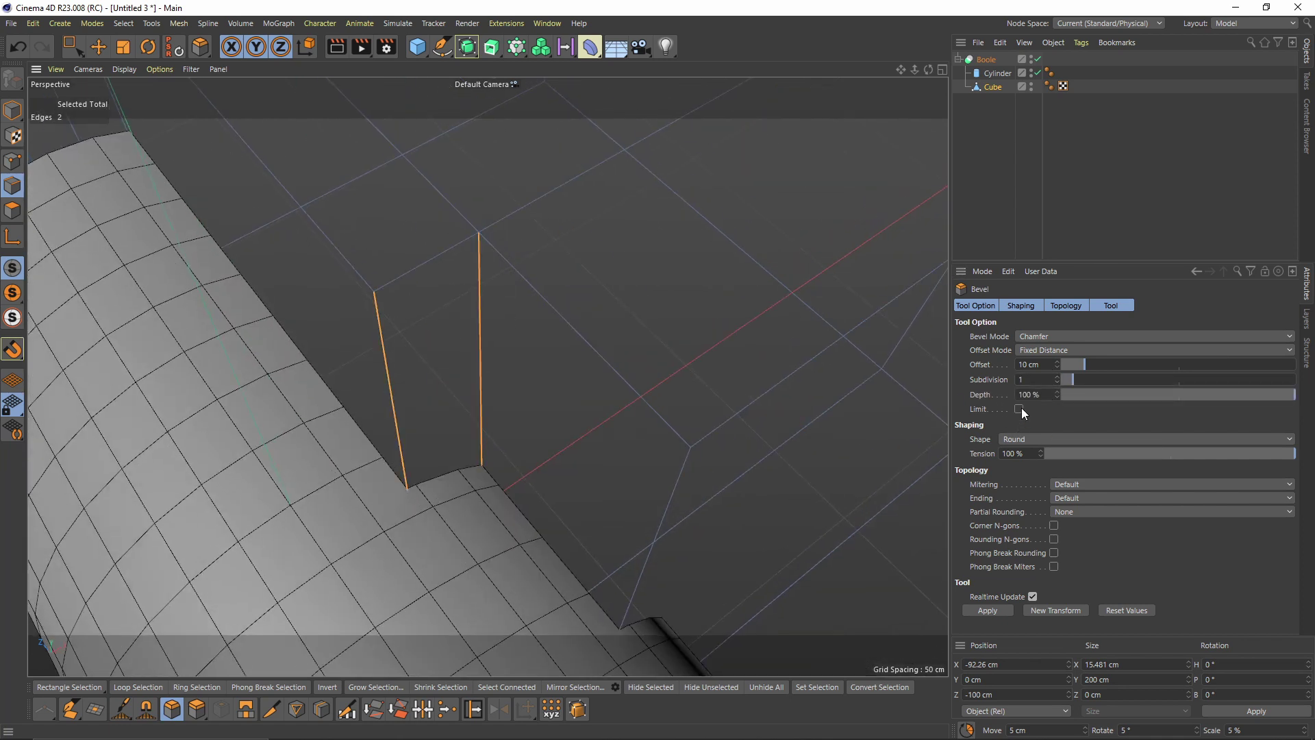
pyautogui.click(1021, 408)
pyautogui.keyDown('alt'); pyautogui.moveTo(523, 419); pyautogui.dragTo(595, 348, button='middle'); pyautogui.keyUp('alt')
pyautogui.moveTo(558, 400); pyautogui.dragTo(648, 400)
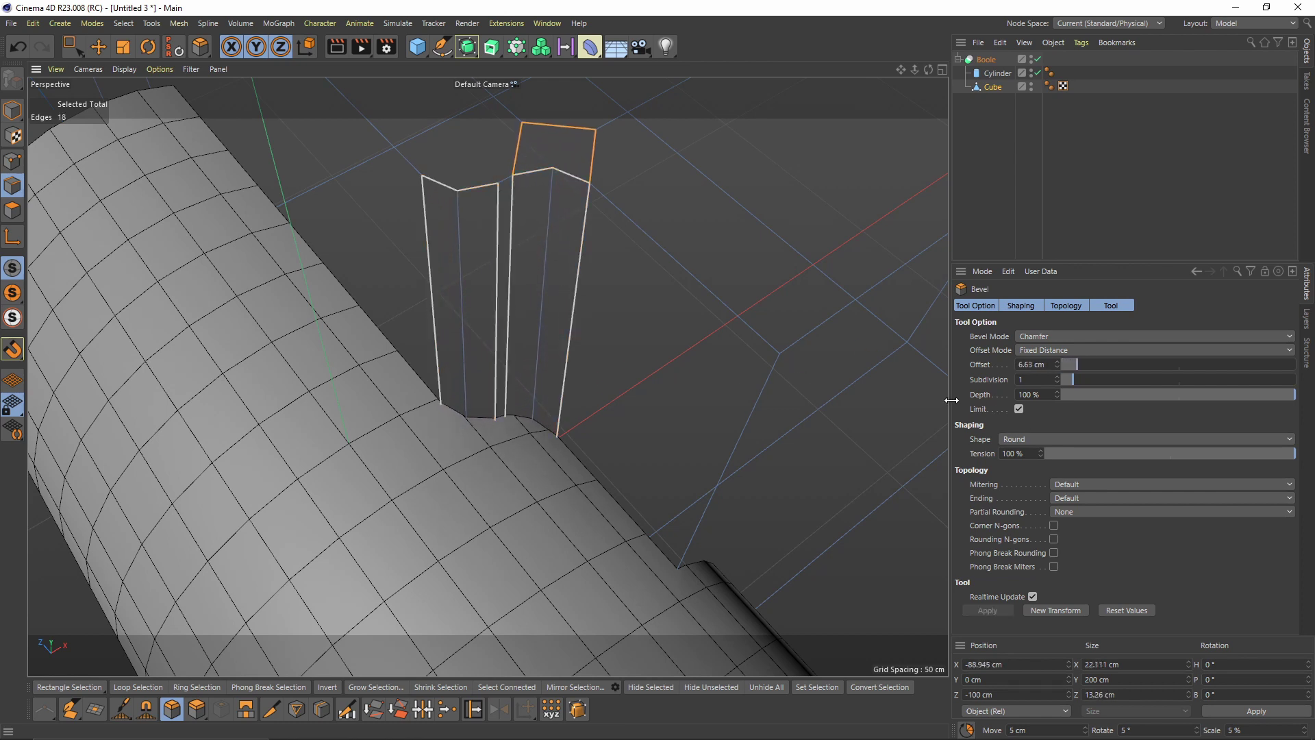
pyautogui.keyDown('alt'); pyautogui.moveTo(494, 302); pyautogui.dragTo(589, 330); pyautogui.keyUp('alt')
pyautogui.hotkey('ctrl', 'z')
# Select the remaining vertical edge at the outer corner of the cube's extruded section and bevel it
pyautogui.scroll(-3, 494, 345)
pyautogui.keyDown('alt'); pyautogui.moveTo(495, 346); pyautogui.dragTo(527, 351); pyautogui.keyUp('alt')
pyautogui.press('e')
pyautogui.click(599, 385)
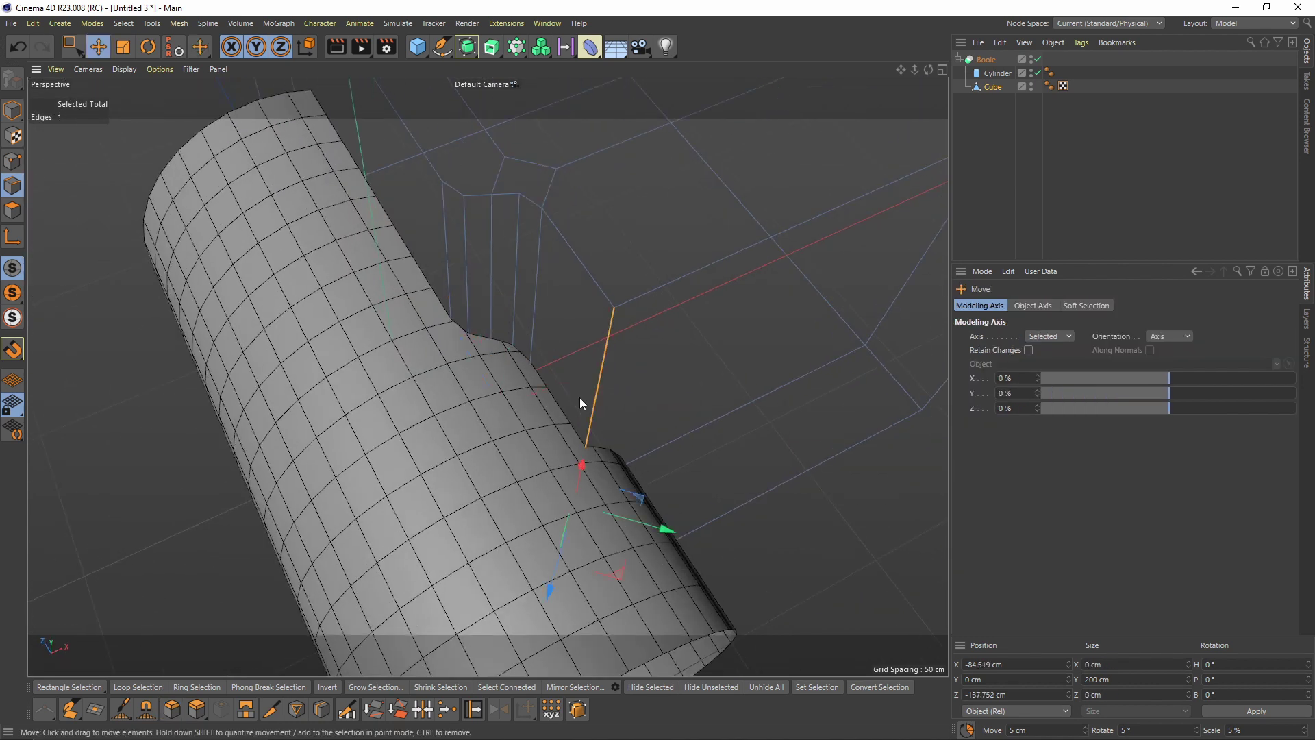
pyautogui.press('m')
pyautogui.press('s')
pyautogui.keyDown('alt'); pyautogui.moveTo(635, 367); pyautogui.dragTo(733, 326); pyautogui.keyUp('alt')
pyautogui.moveTo(733, 326); pyautogui.dragTo(822, 326)
pyautogui.keyDown('alt'); pyautogui.moveTo(821, 326); pyautogui.dragTo(425, 288); pyautogui.keyUp('alt')
pyautogui.scroll(-3, 408, 376)
pyautogui.keyDown('alt'); pyautogui.moveTo(408, 375); pyautogui.dragTo(573, 404); pyautogui.keyUp('alt')
# Enable Create single object on the Boole and make it editable as one polygon object
pyautogui.click(986, 59)
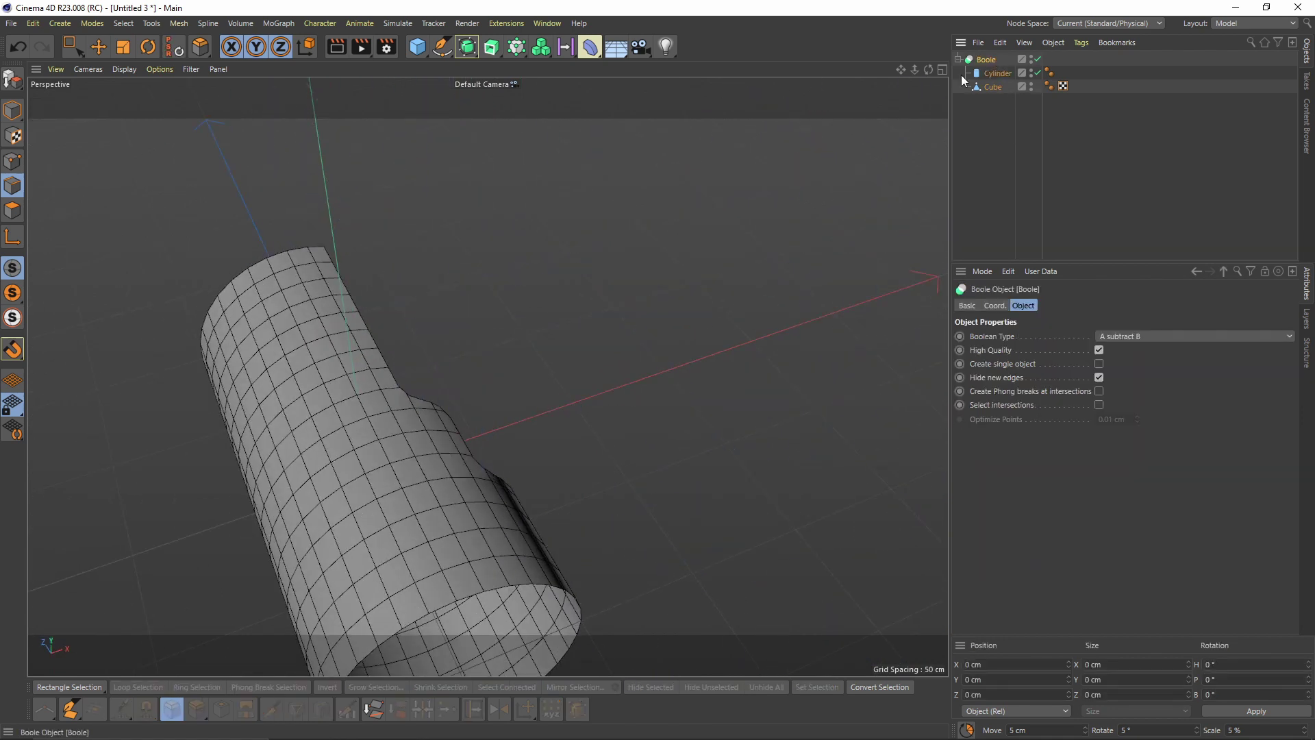
pyautogui.keyDown('alt'); pyautogui.moveTo(589, 260); pyautogui.dragTo(521, 137); pyautogui.keyUp('alt')
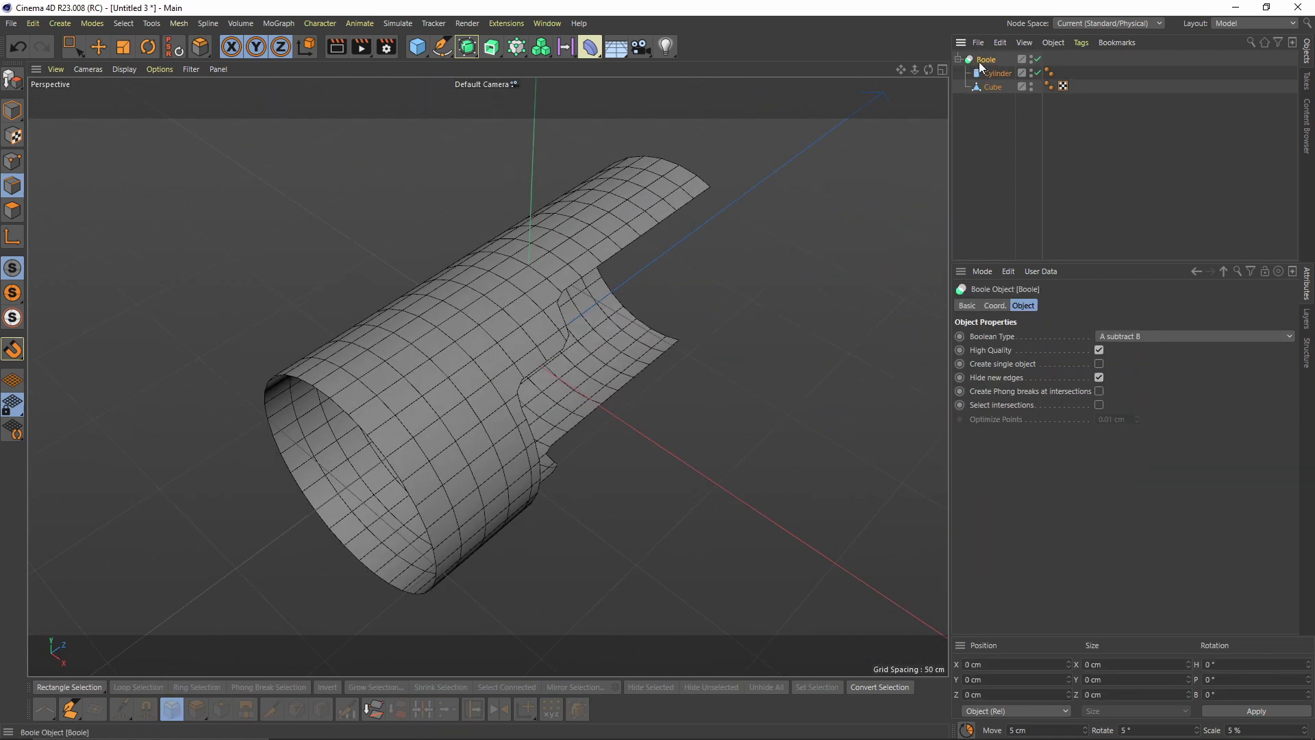
pyautogui.click(1098, 363)
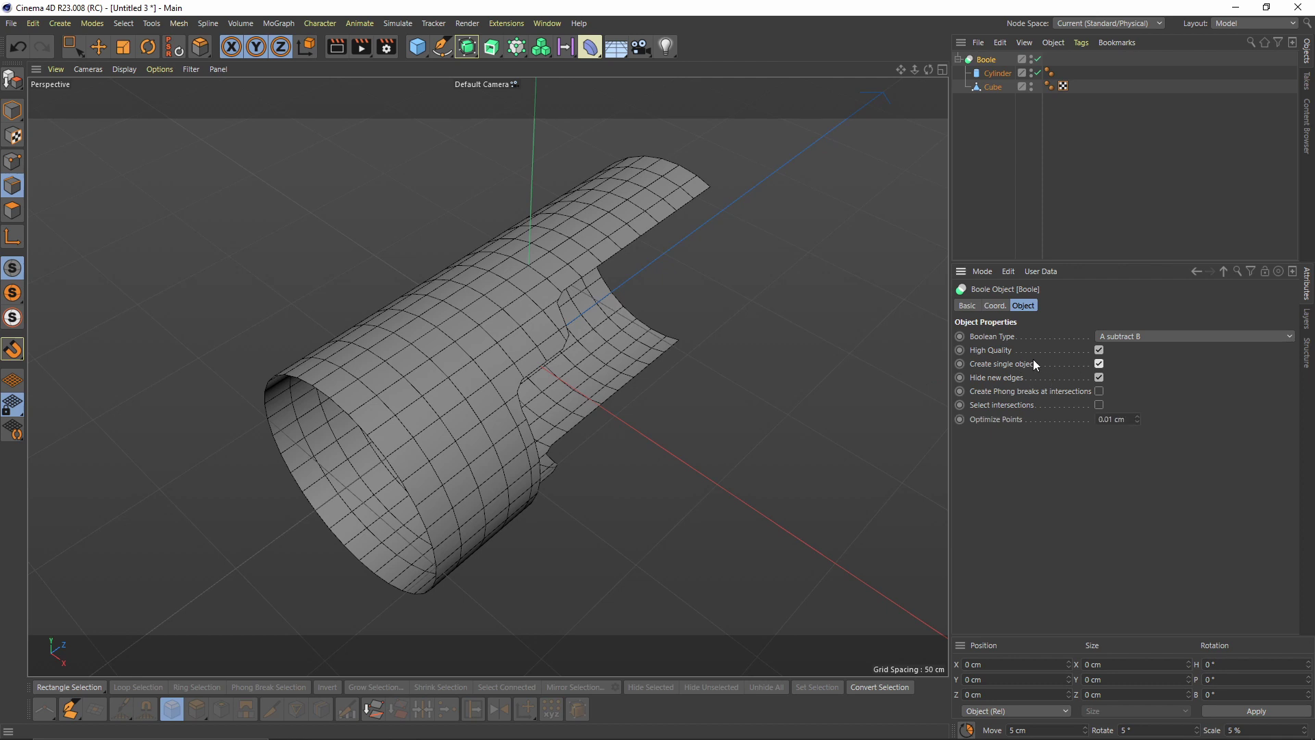
pyautogui.keyDown('alt'); pyautogui.moveTo(822, 356); pyautogui.dragTo(363, 342); pyautogui.keyUp('alt')
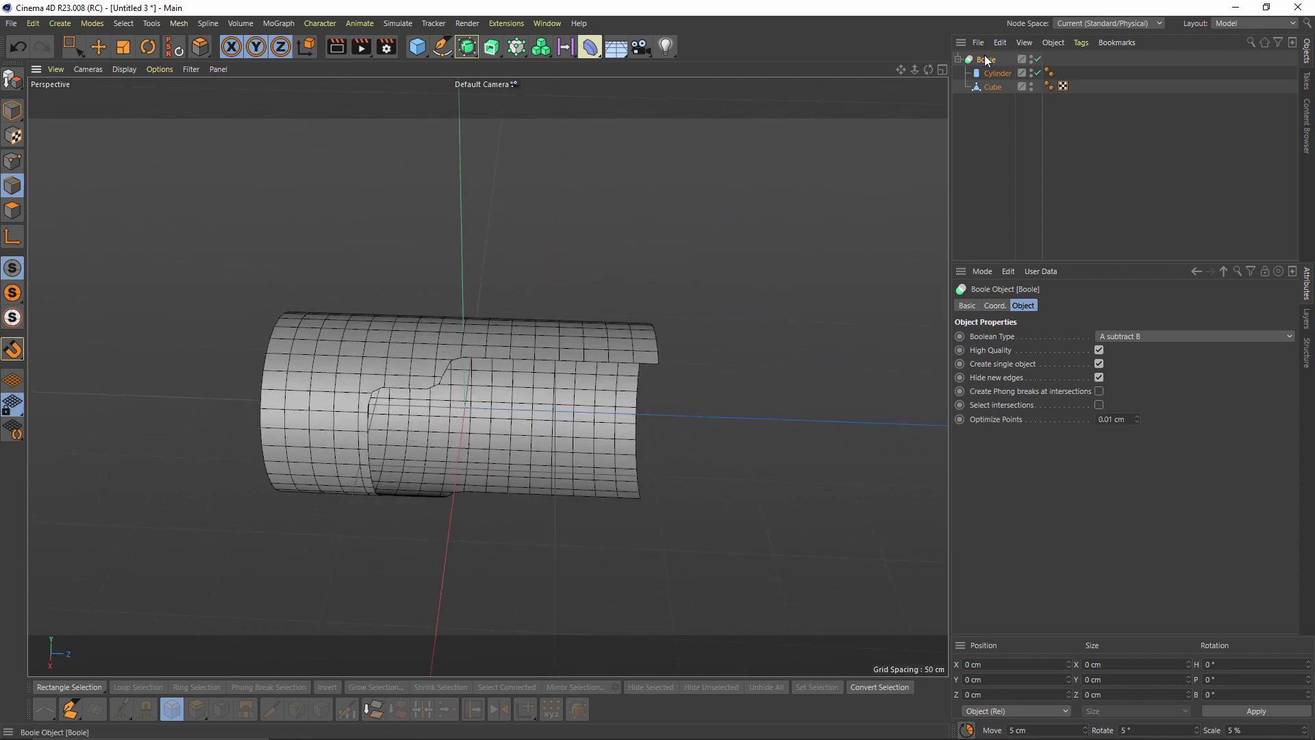
pyautogui.press('c')
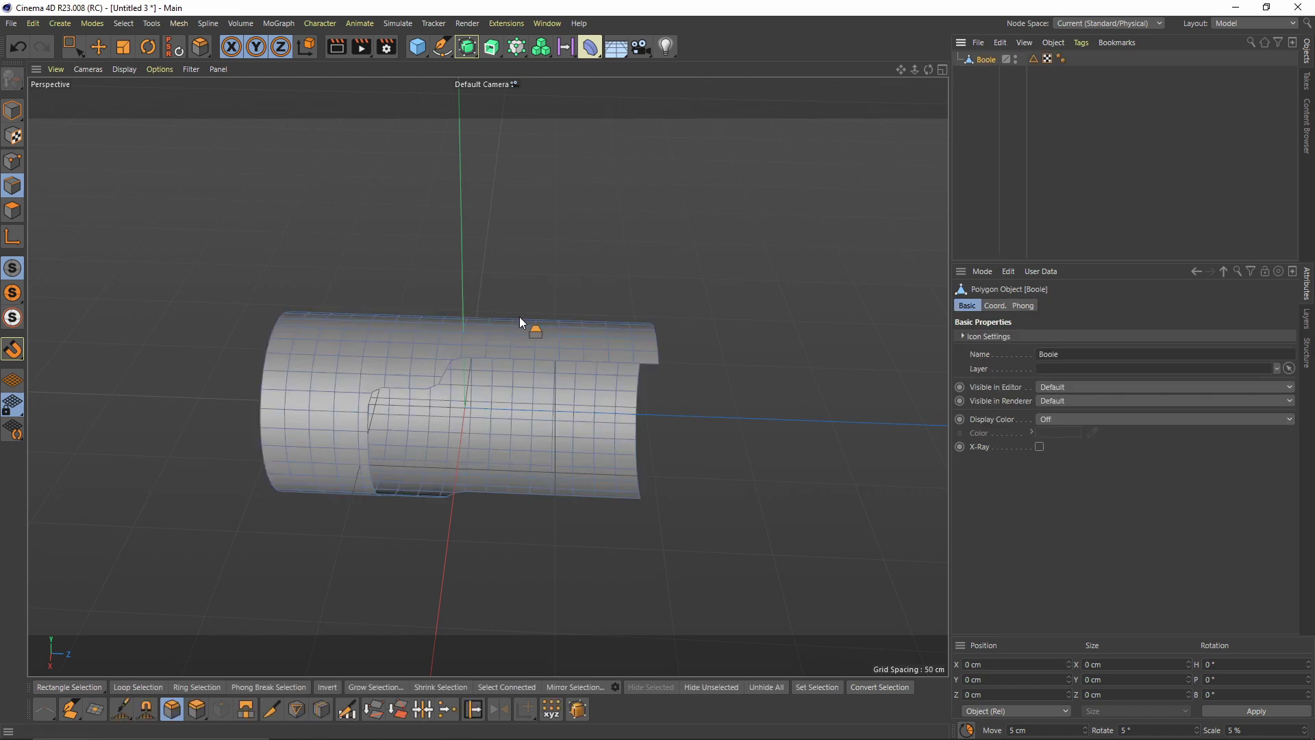
# Select all points in the lower half of the tube in the front view and delete them
pyautogui.middleClick(519, 321)
pyautogui.middleClick(522, 404)
pyautogui.click(15, 163)
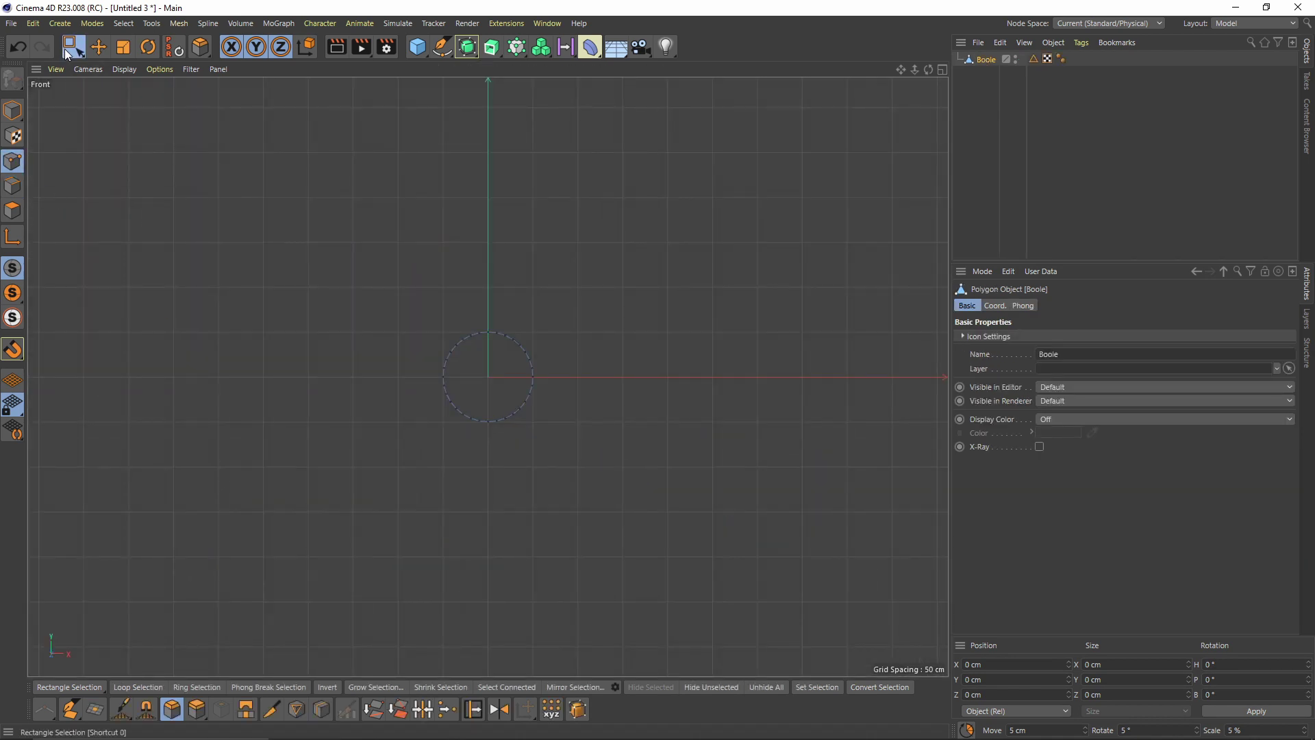
pyautogui.click(68, 47)
pyautogui.scroll(5, 434, 387)
pyautogui.moveTo(335, 357); pyautogui.dragTo(699, 511)
pyautogui.scroll(1, 519, 397)
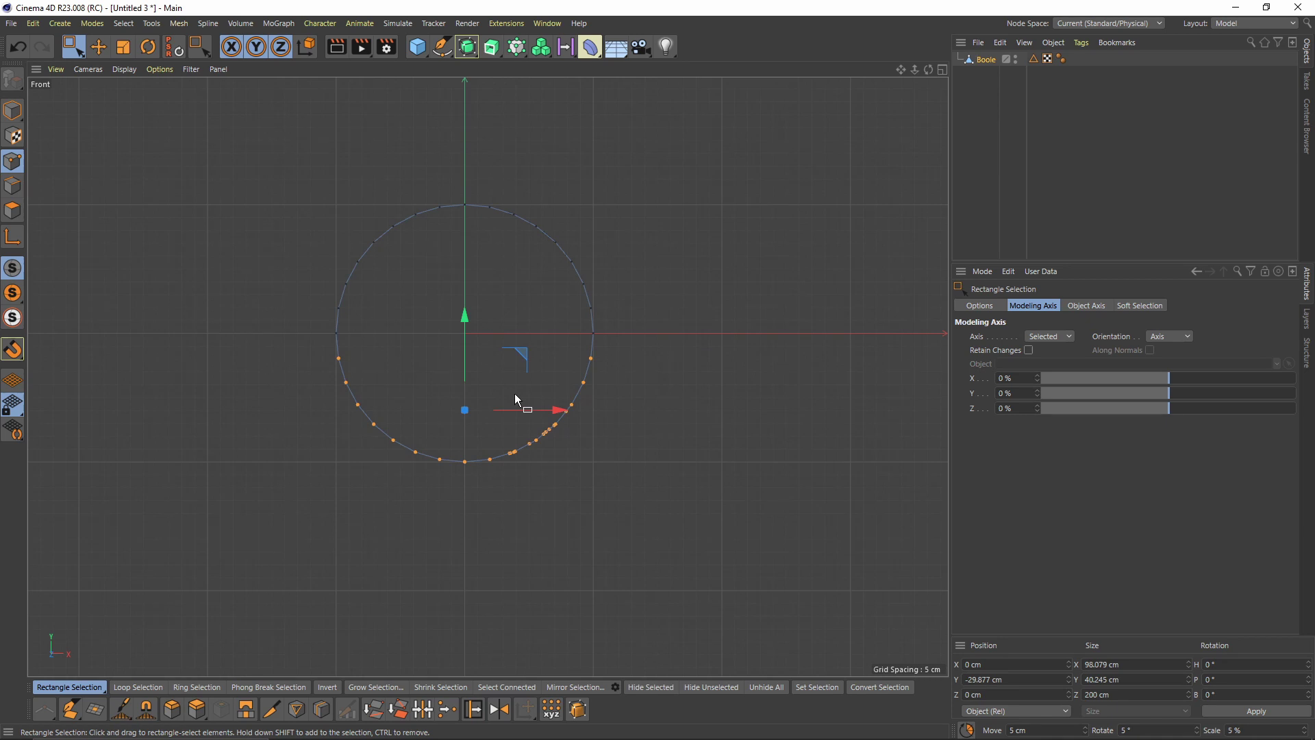
pyautogui.press('Delete')
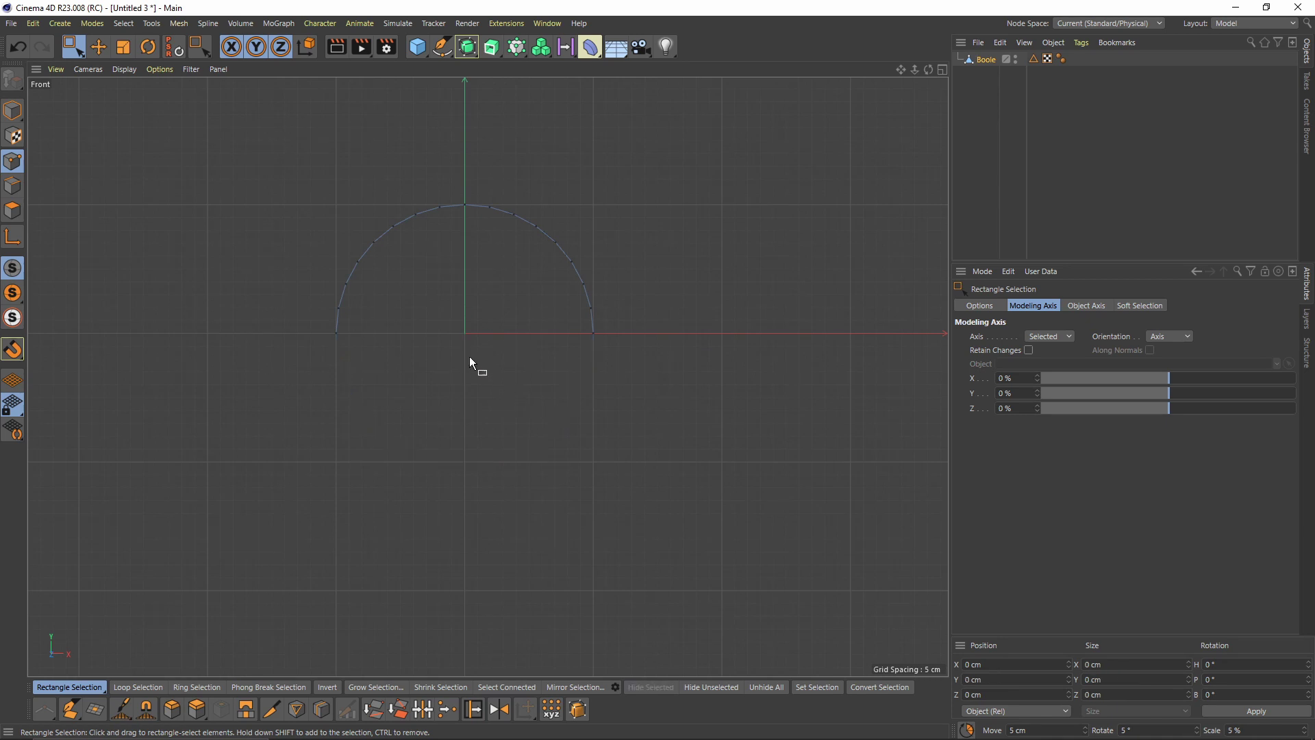
# Activate the Slide tool for editing the points along the half tube's stepped cutout in perspective
pyautogui.middleClick(523, 334)
pyautogui.middleClick(281, 200)
pyautogui.keyDown('alt'); pyautogui.moveTo(505, 348); pyautogui.dragTo(545, 352); pyautogui.keyUp('alt')
pyautogui.scroll(5, 478, 319)
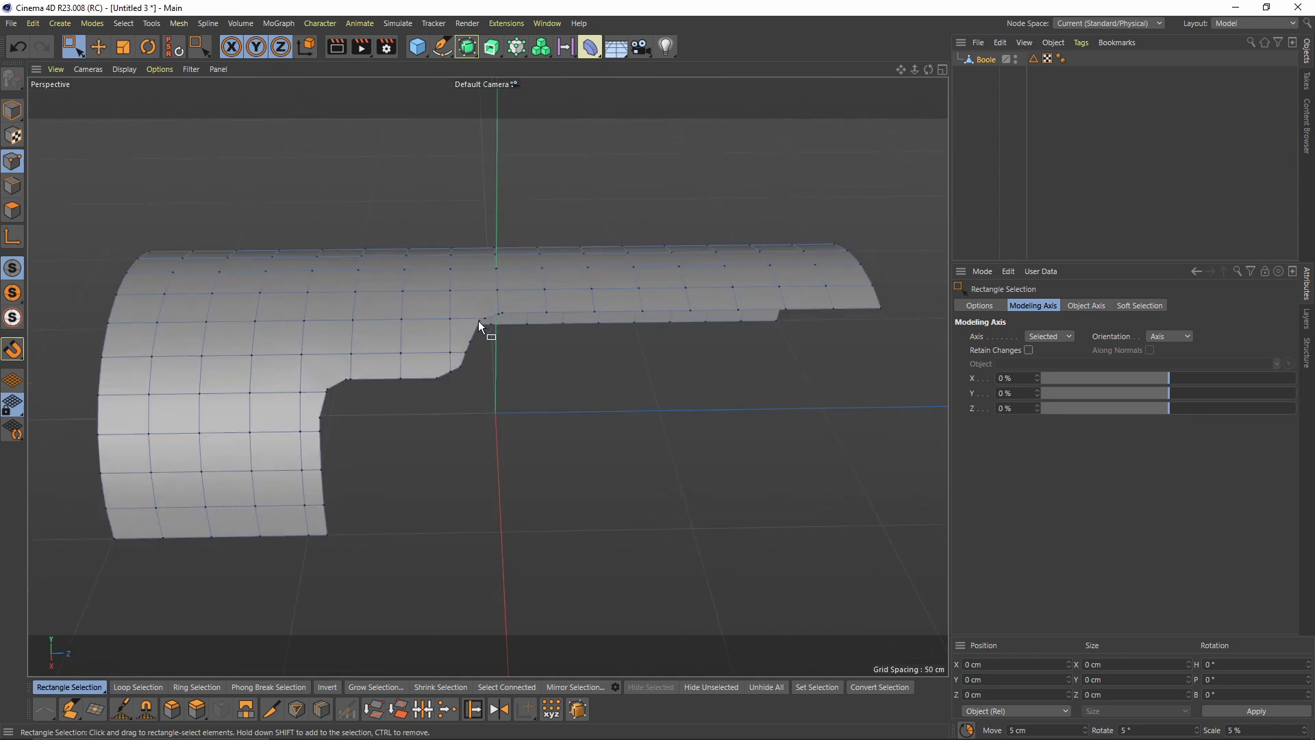
pyautogui.press('m')
pyautogui.press('o')
pyautogui.scroll(5, 326, 400)
pyautogui.keyDown('alt'); pyautogui.moveTo(326, 400); pyautogui.dragTo(330, 372); pyautogui.keyUp('alt')
pyautogui.keyDown('alt'); pyautogui.moveTo(434, 379); pyautogui.dragTo(496, 289); pyautogui.keyUp('alt')
pyautogui.rightClick(496, 289)
pyautogui.click(598, 6)
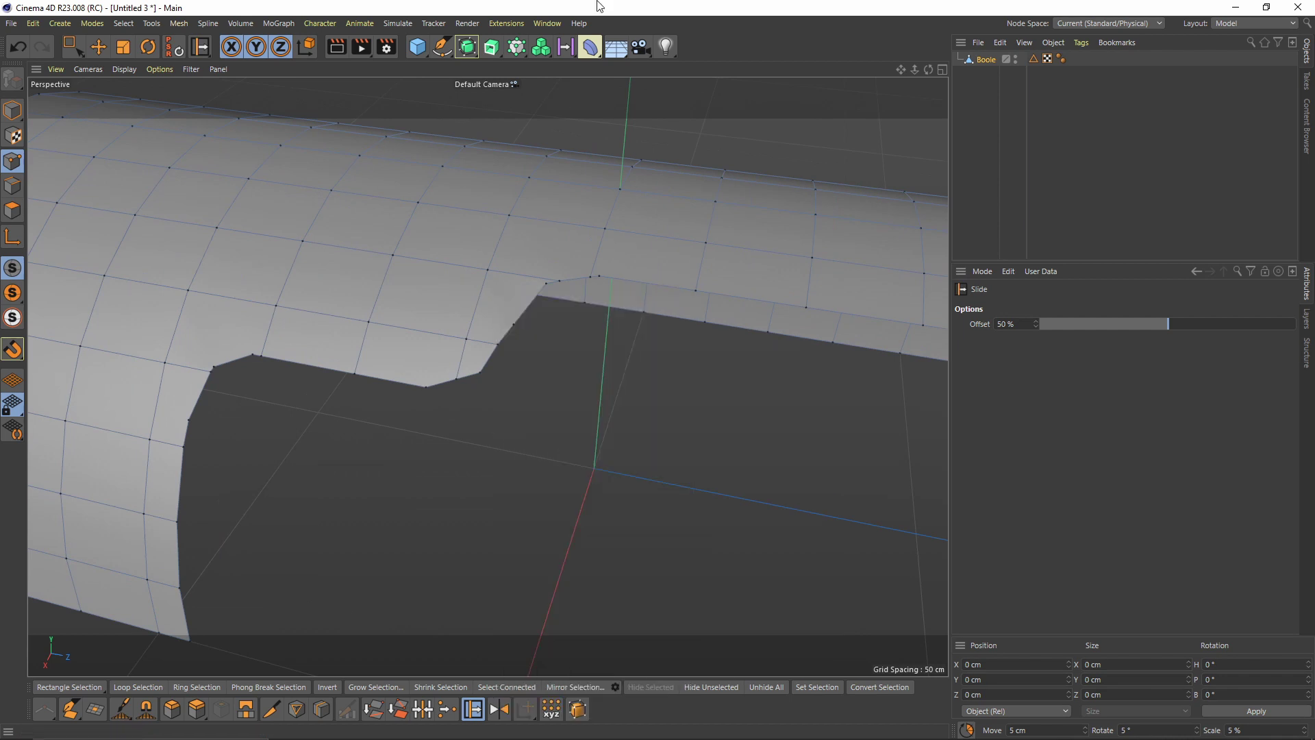
pyautogui.rightClick(544, 333)
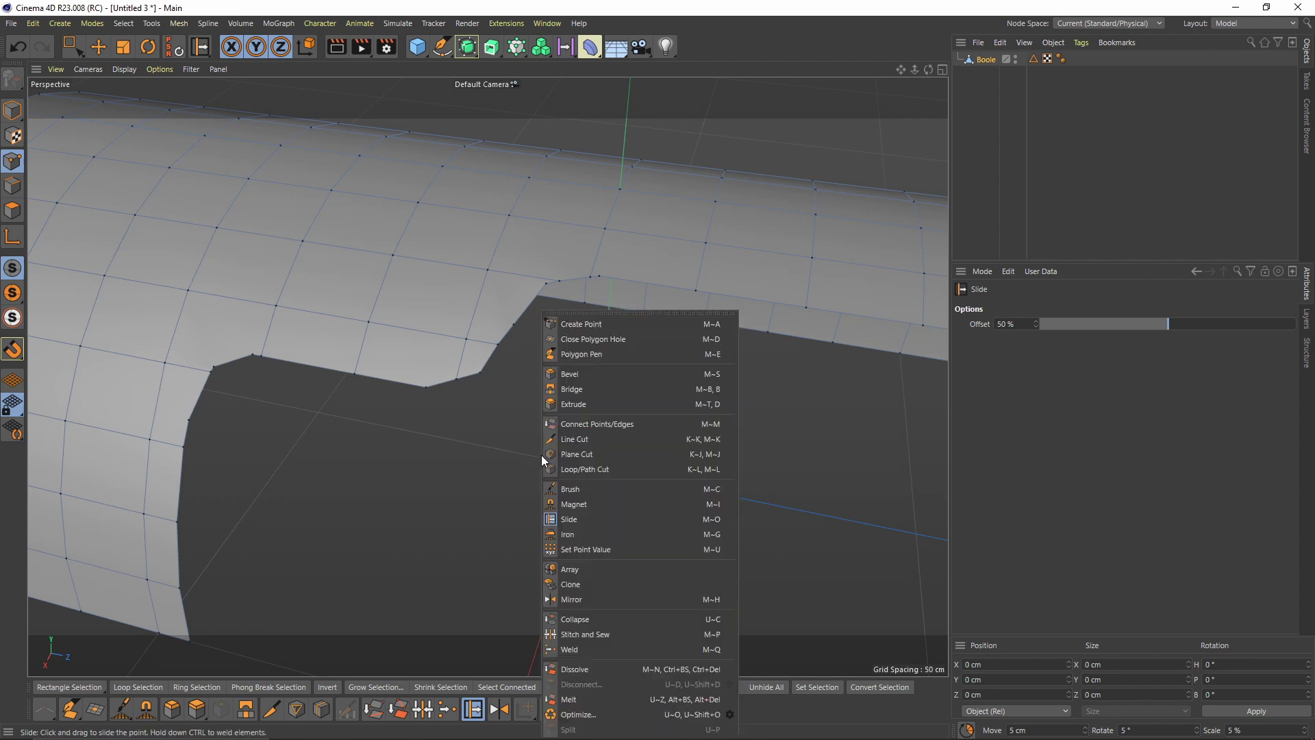
pyautogui.click(582, 518)
pyautogui.moveTo(582, 517); pyautogui.dragTo(547, 455)
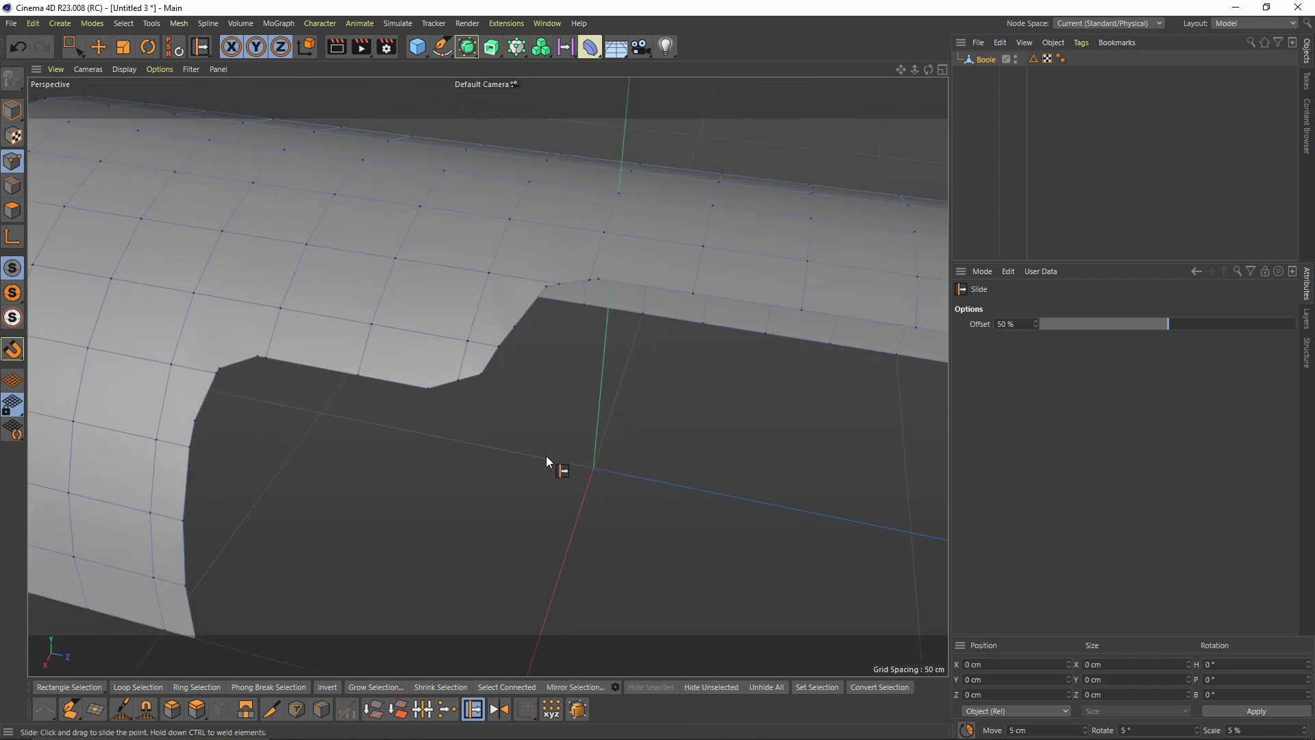
pyautogui.press('m')
pyautogui.press('o')
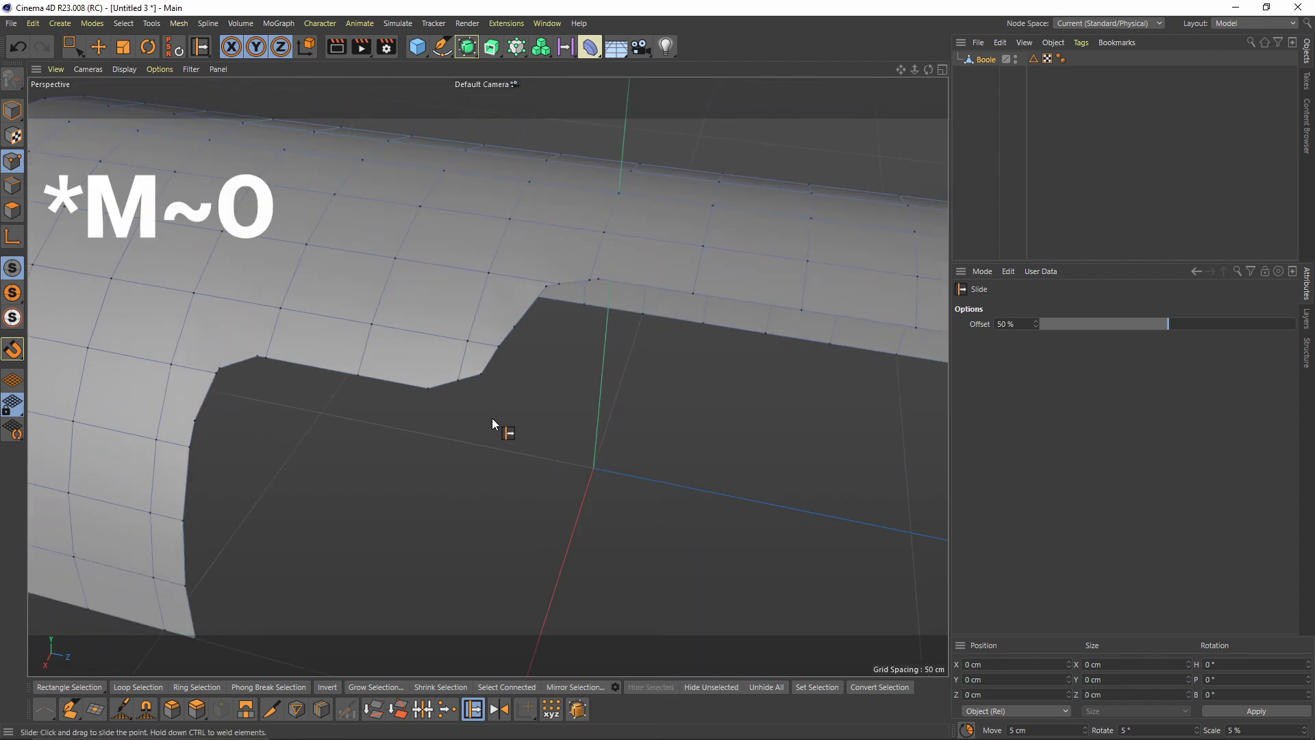
# Slide the surplus points around the cutout's first bevelled corner onto their neighbouring points to weld them
pyautogui.scroll(-3, 473, 392)
pyautogui.scroll(8, 382, 404)
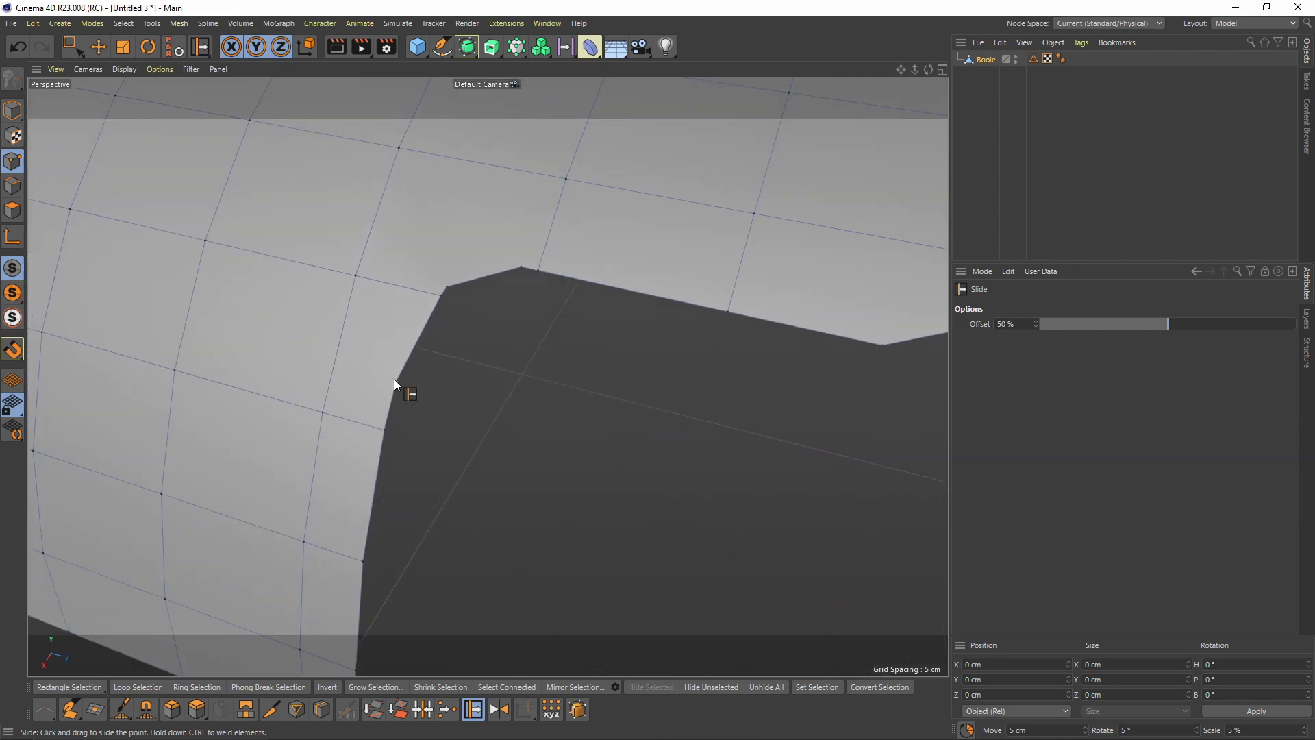
pyautogui.keyDown('alt'); pyautogui.moveTo(414, 389); pyautogui.dragTo(374, 380); pyautogui.keyUp('alt')
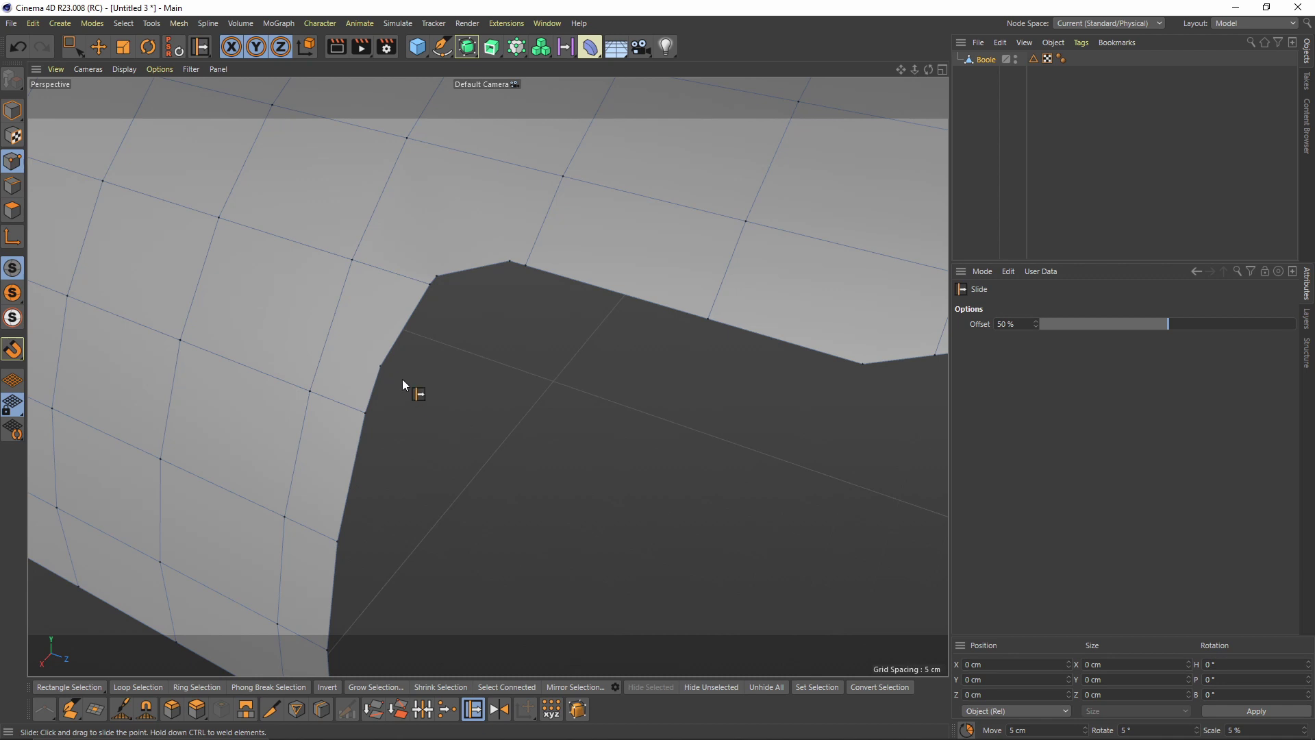
pyautogui.keyDown('alt'); pyautogui.moveTo(402, 379); pyautogui.dragTo(381, 317); pyautogui.keyUp('alt')
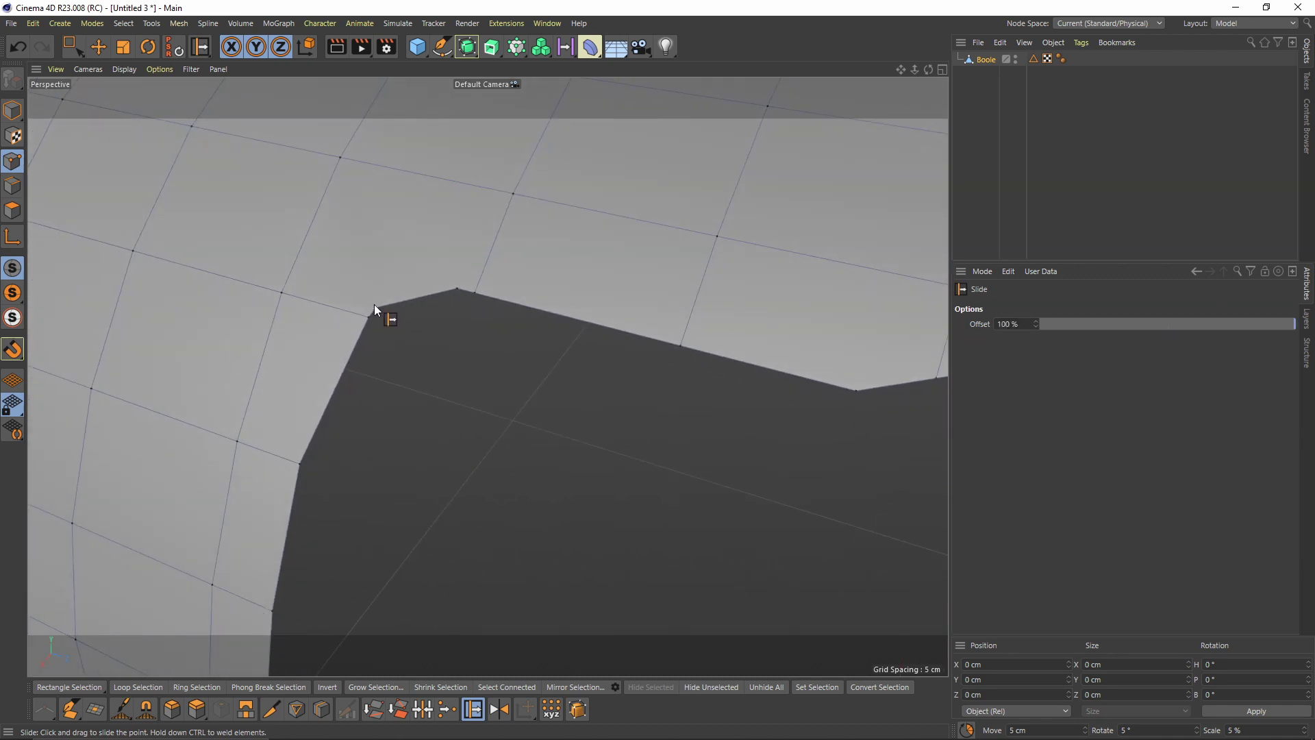
pyautogui.keyDown('alt'); pyautogui.moveTo(455, 287); pyautogui.dragTo(331, 344); pyautogui.keyUp('alt')
pyautogui.scroll(2, 349, 341)
pyautogui.keyDown('alt'); pyautogui.moveTo(335, 345); pyautogui.dragTo(457, 397); pyautogui.keyUp('alt')
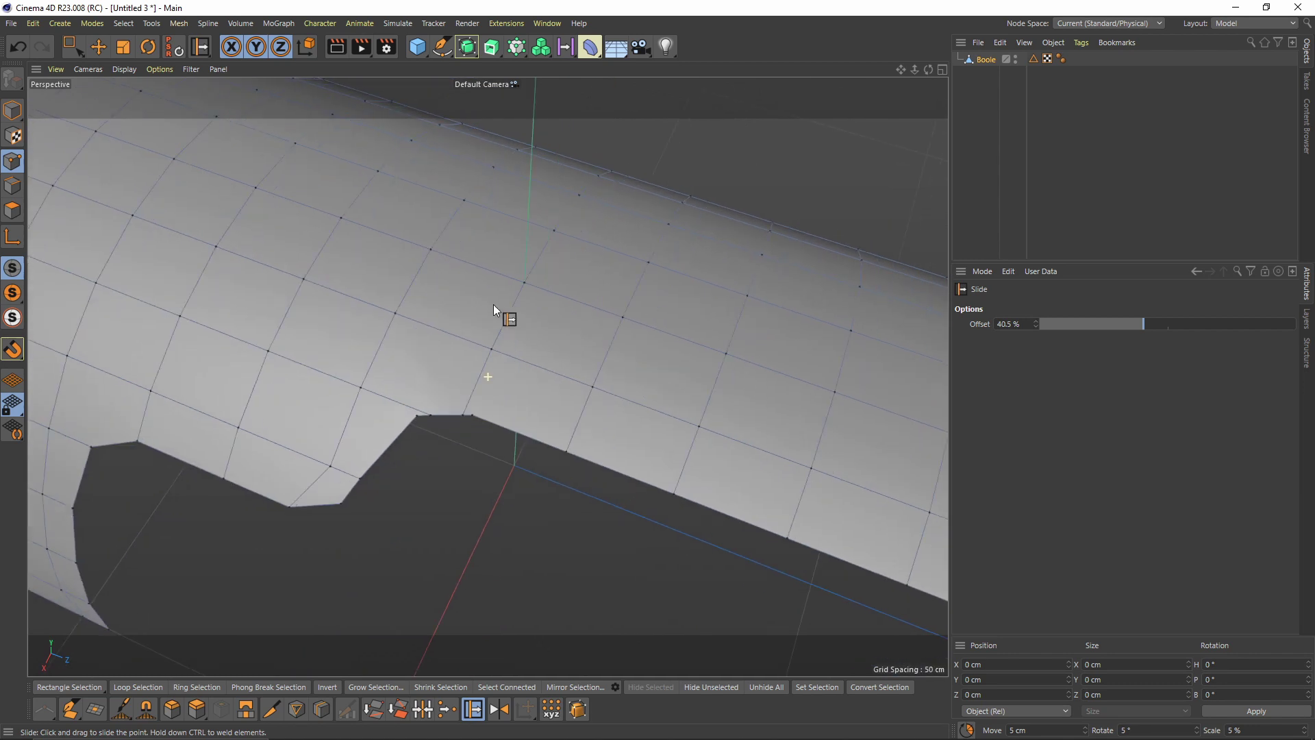
# Slide the surplus points at the upper corner of the cutout's second step onto their neighbouring points
pyautogui.keyDown('alt'); pyautogui.moveTo(493, 305); pyautogui.dragTo(481, 420); pyautogui.keyUp('alt')
pyautogui.keyDown('alt'); pyautogui.moveTo(480, 420); pyautogui.dragTo(537, 382); pyautogui.keyUp('alt')
pyautogui.scroll(-3, 465, 416)
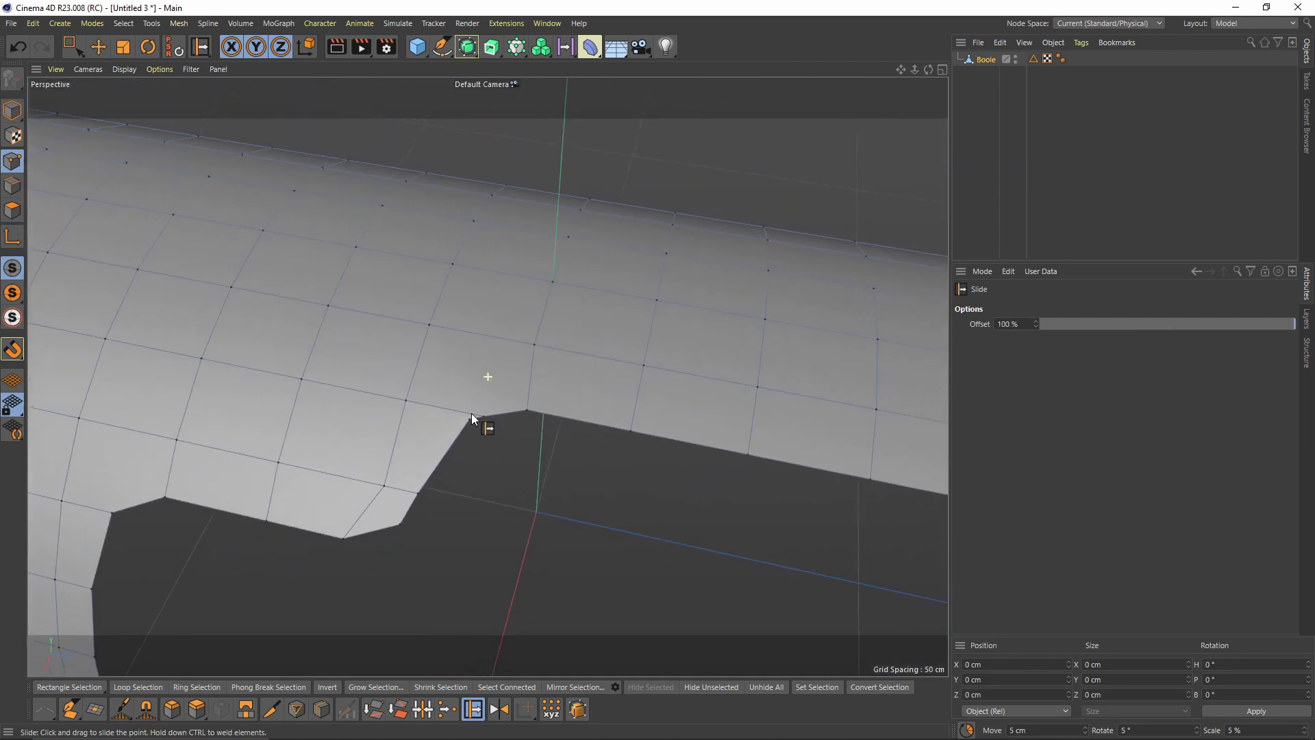
pyautogui.keyDown('alt'); pyautogui.moveTo(471, 413); pyautogui.dragTo(511, 438); pyautogui.keyUp('alt')
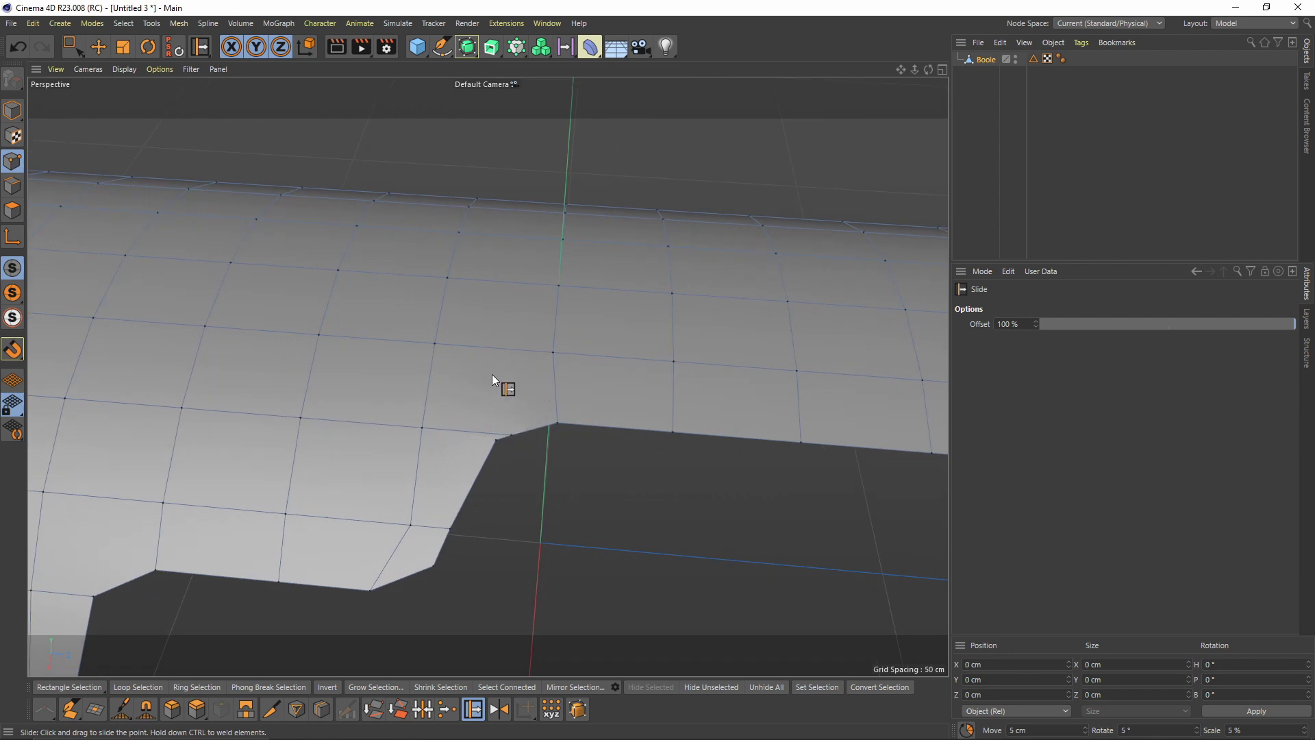
# Add a loop cut above the second step's upper corner and connect its end to the corner point with a line cut
pyautogui.press('k')
pyautogui.press('l')
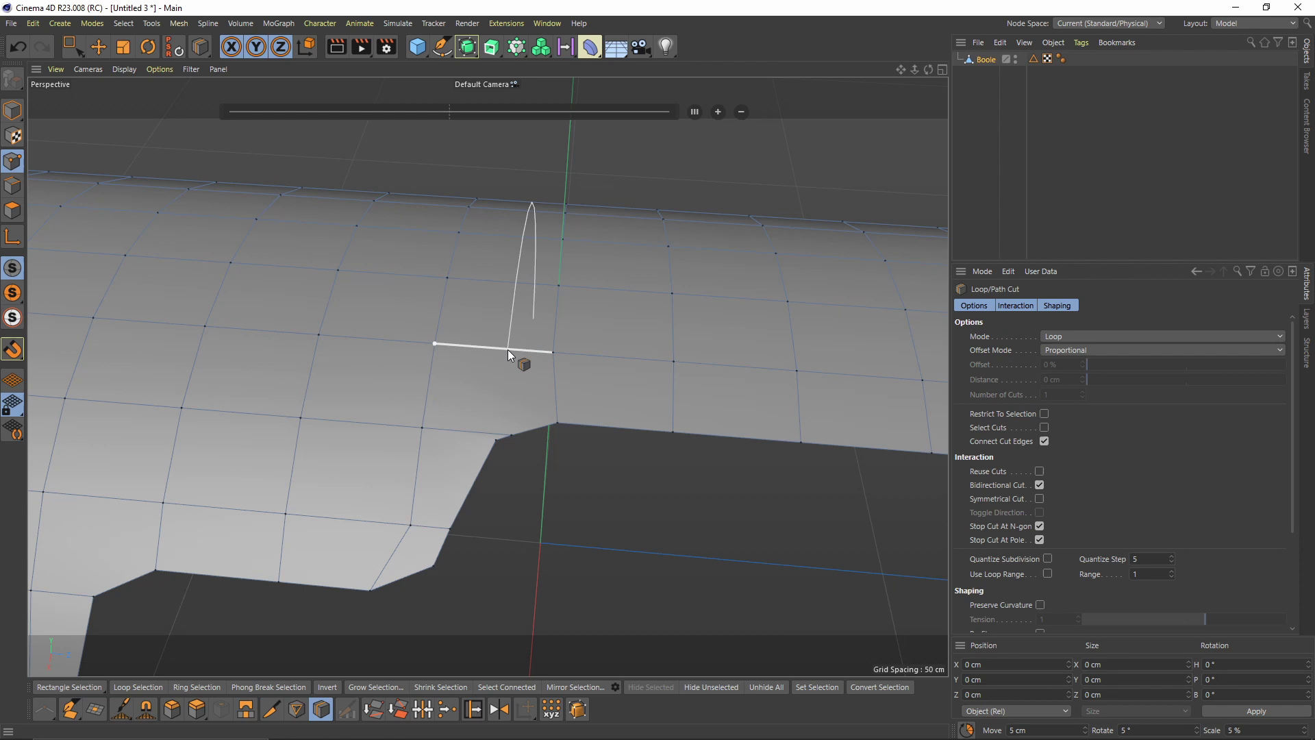
pyautogui.click(511, 350)
pyautogui.press('k')
pyautogui.press('k')
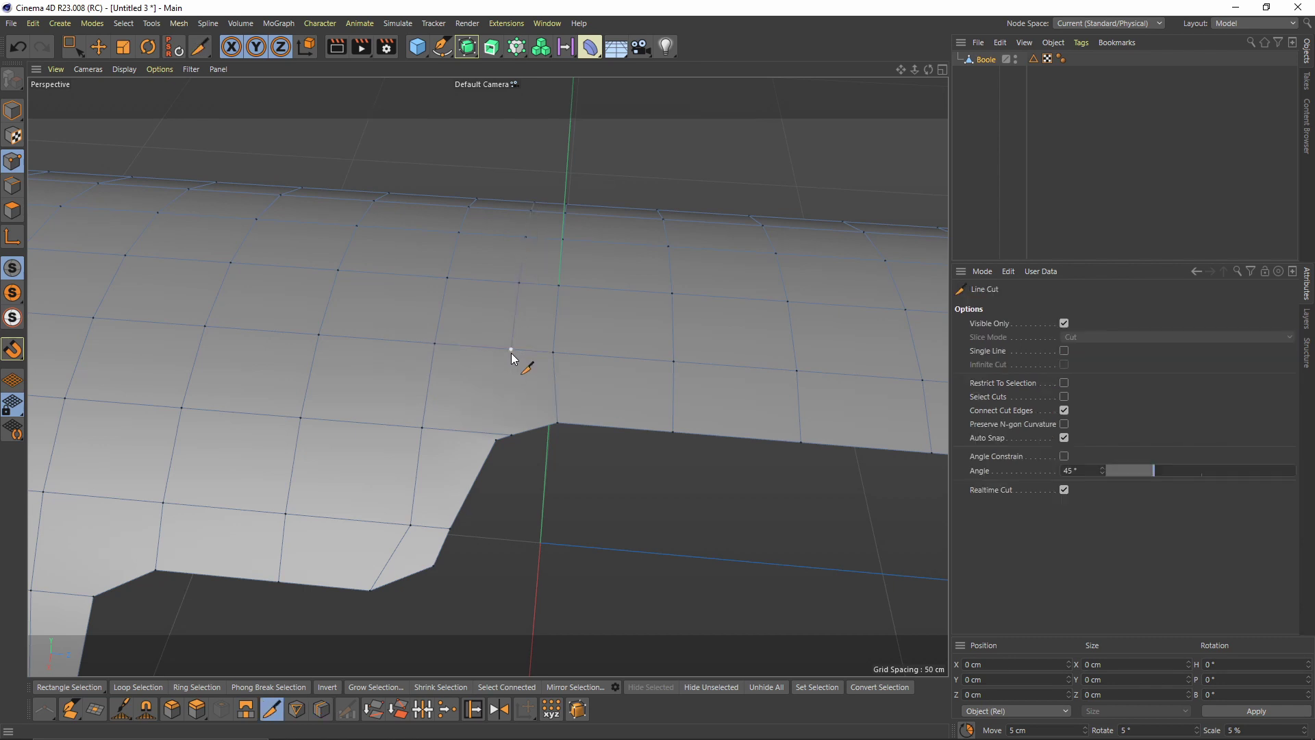
pyautogui.keyDown('alt'); pyautogui.moveTo(511, 352); pyautogui.dragTo(539, 322); pyautogui.keyUp('alt')
pyautogui.click(548, 321)
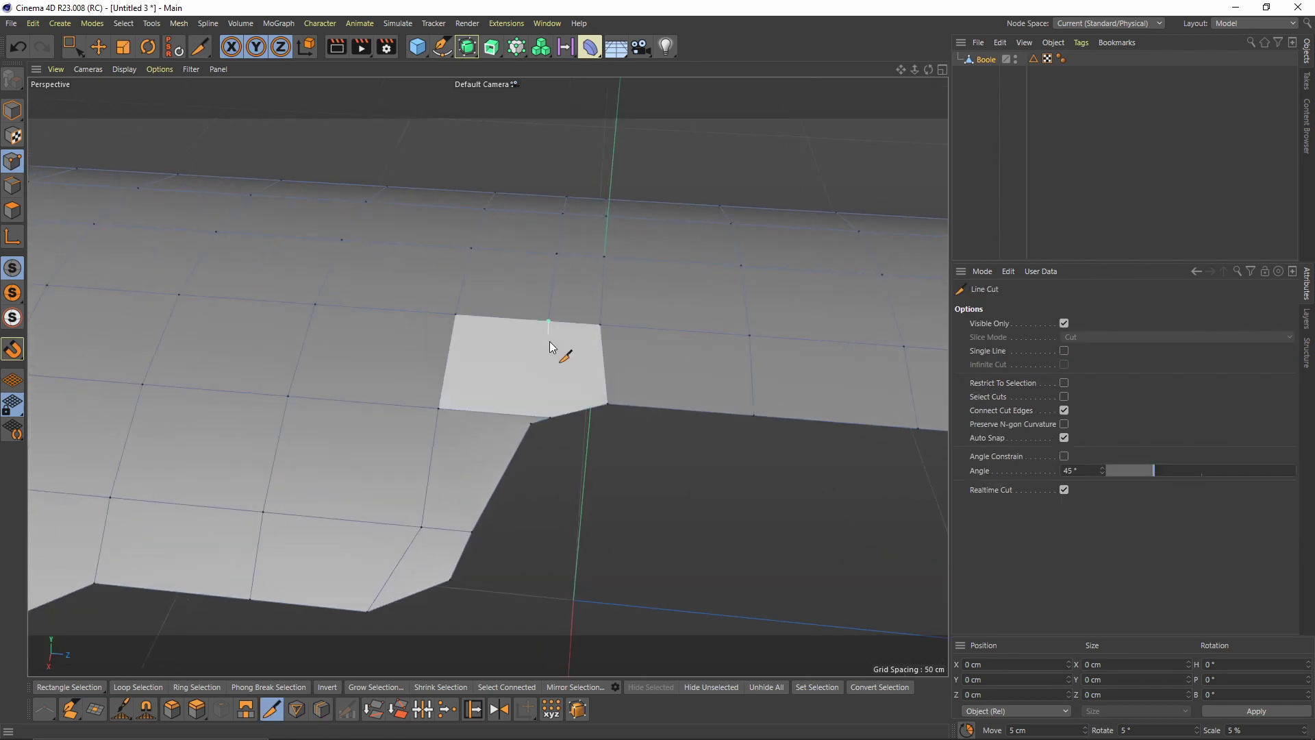
pyautogui.click(532, 420)
# Slide the leftover point beside the second step's upper corner onto the corner point
pyautogui.press('m')
pyautogui.press('o')
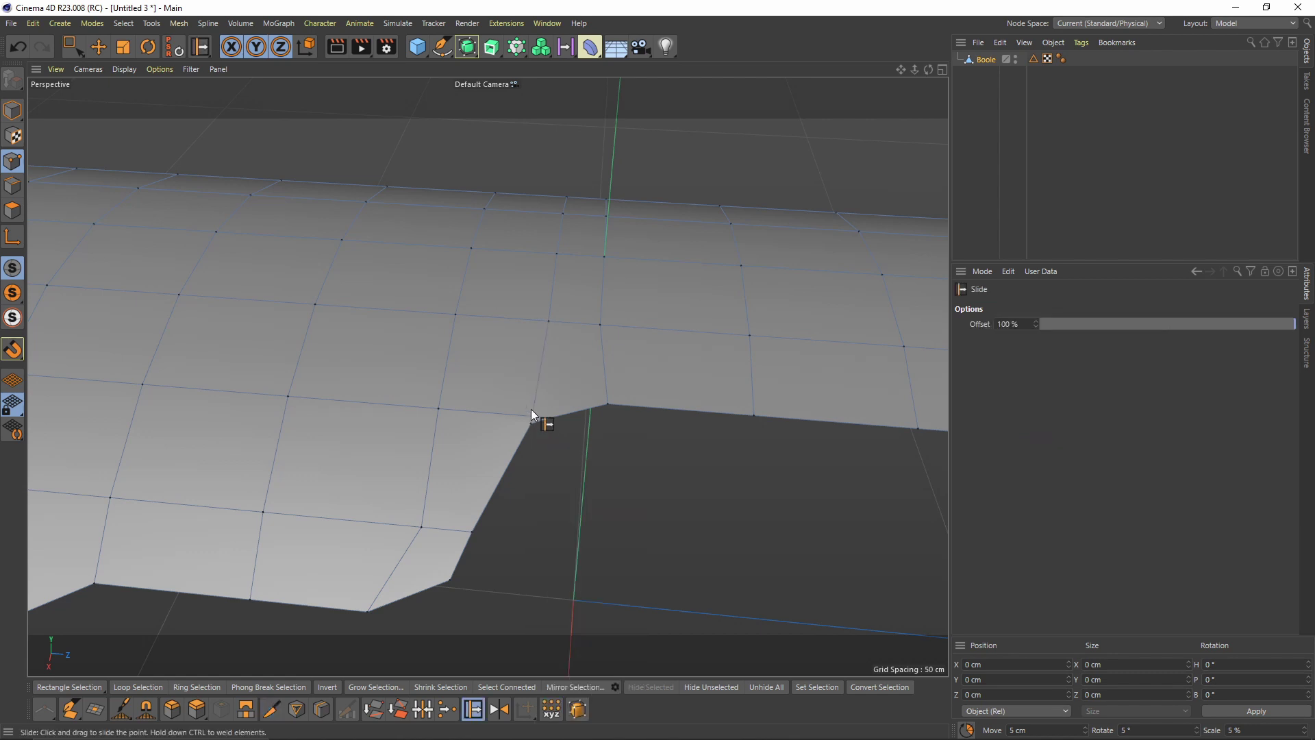
pyautogui.keyDown('alt'); pyautogui.moveTo(547, 417); pyautogui.dragTo(432, 277); pyautogui.keyUp('alt')
# Switch to polygon mode and select the polygons at the cutout's first bevelled corner
pyautogui.click(12, 210)
pyautogui.press('e')
pyautogui.click(367, 339)
pyautogui.scroll(5, 431, 277)
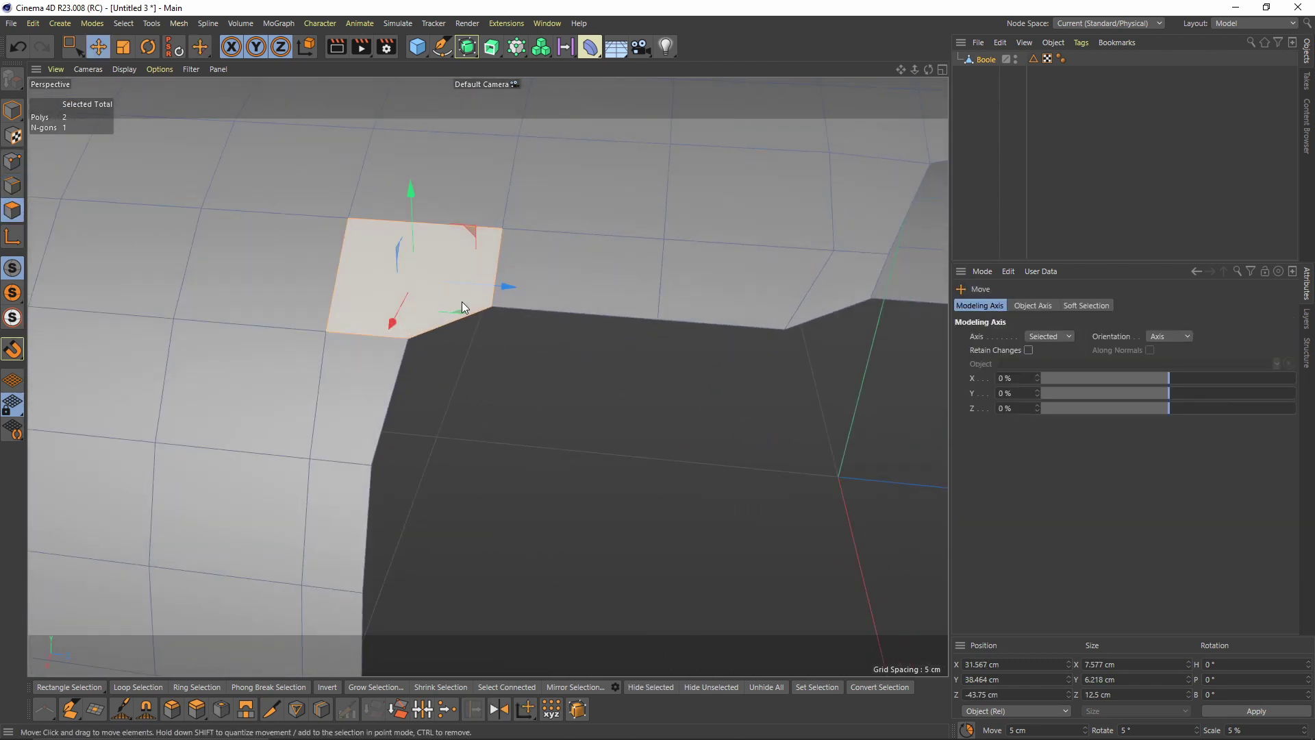
# Add a loop cut at about 50% above the cutout's first bevelled corner and connect its end to the corner point with a line cut
pyautogui.scroll(-1, 445, 293)
pyautogui.press('k')
pyautogui.press('l')
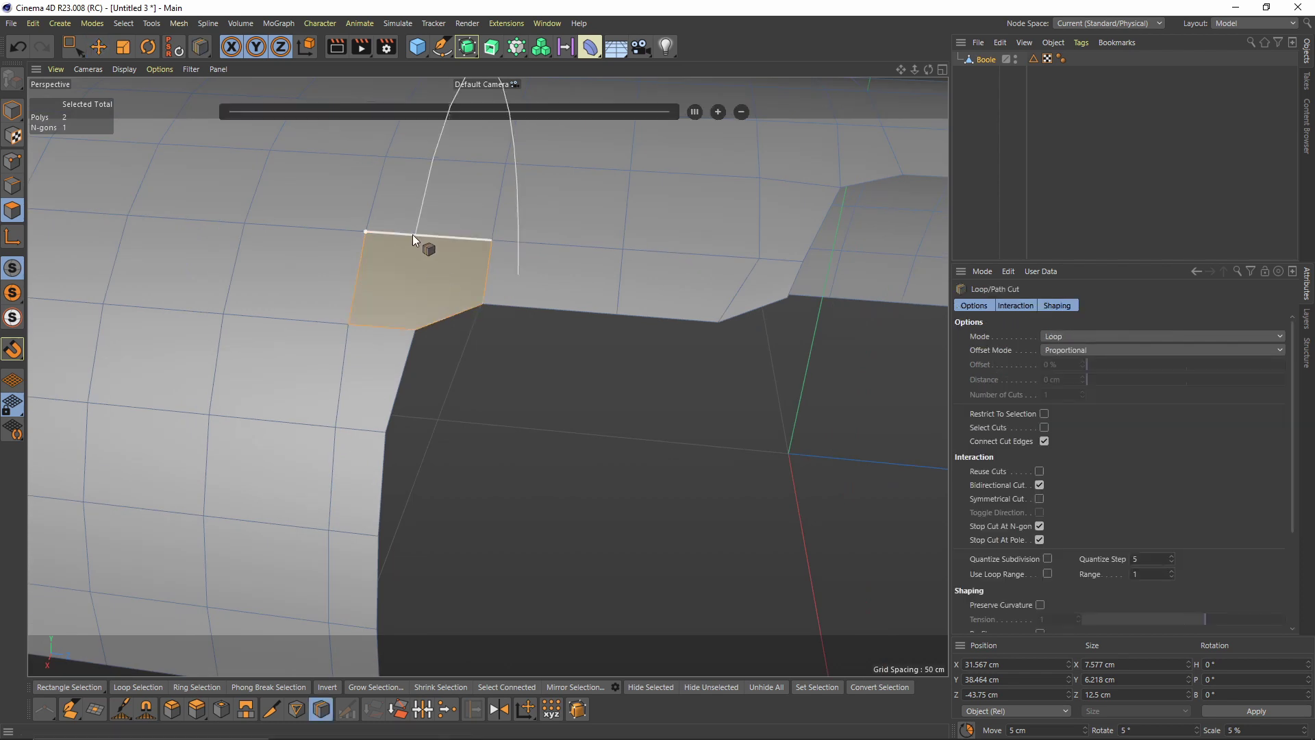
pyautogui.click(429, 236)
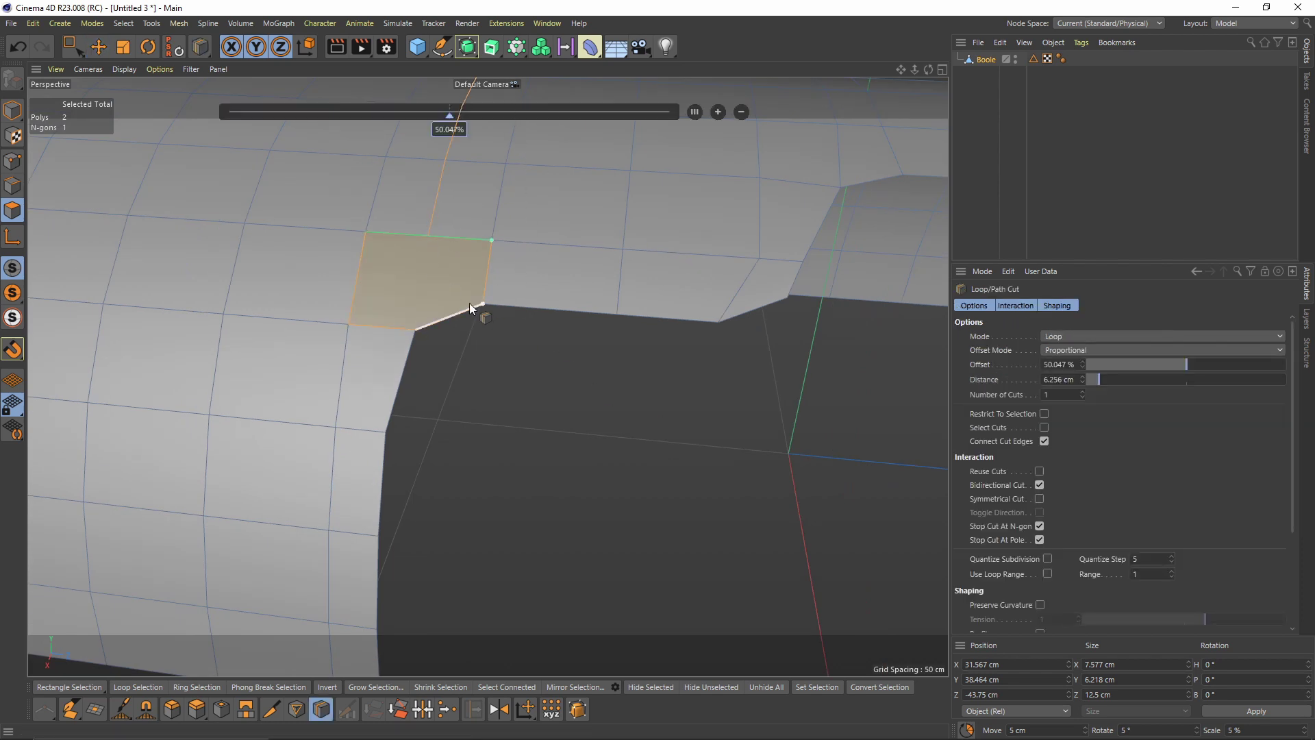
pyautogui.press('k')
pyautogui.press('k')
pyautogui.rightClick(536, 300)
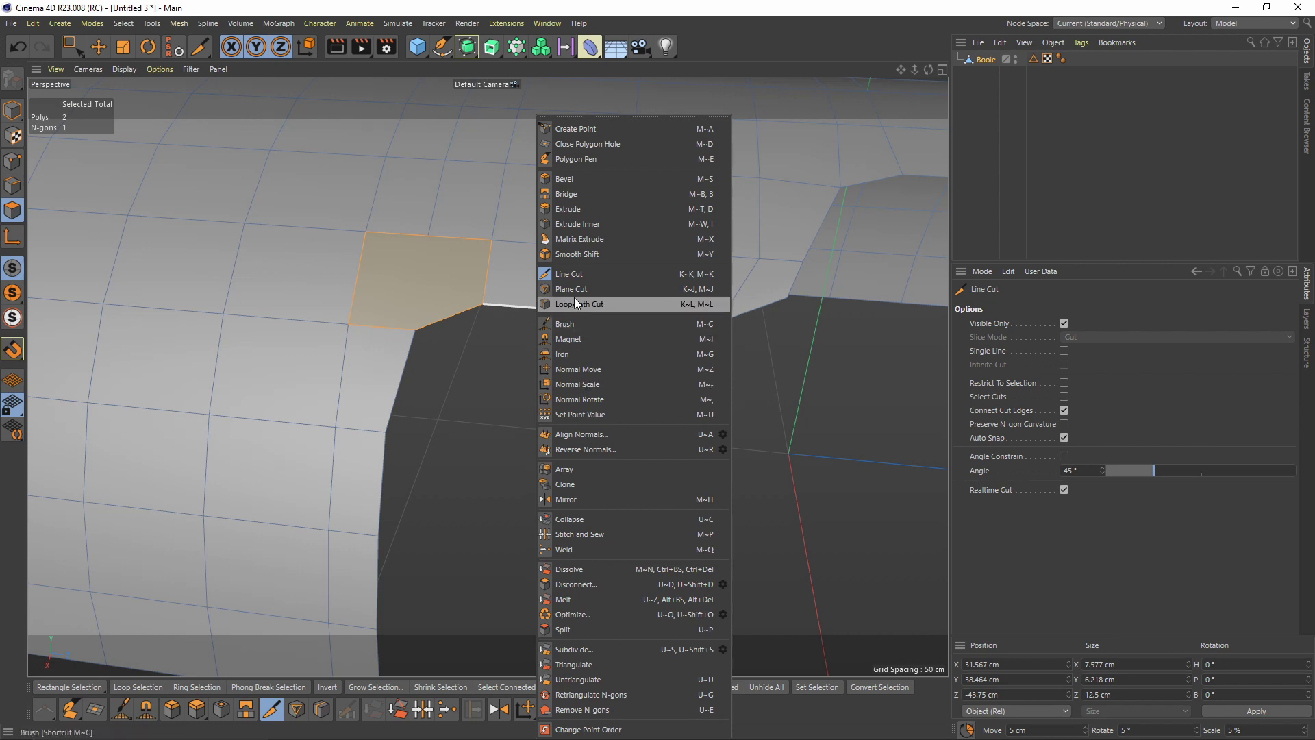
pyautogui.click(573, 270)
pyautogui.keyDown('alt'); pyautogui.moveTo(561, 332); pyautogui.dragTo(588, 339); pyautogui.keyUp('alt')
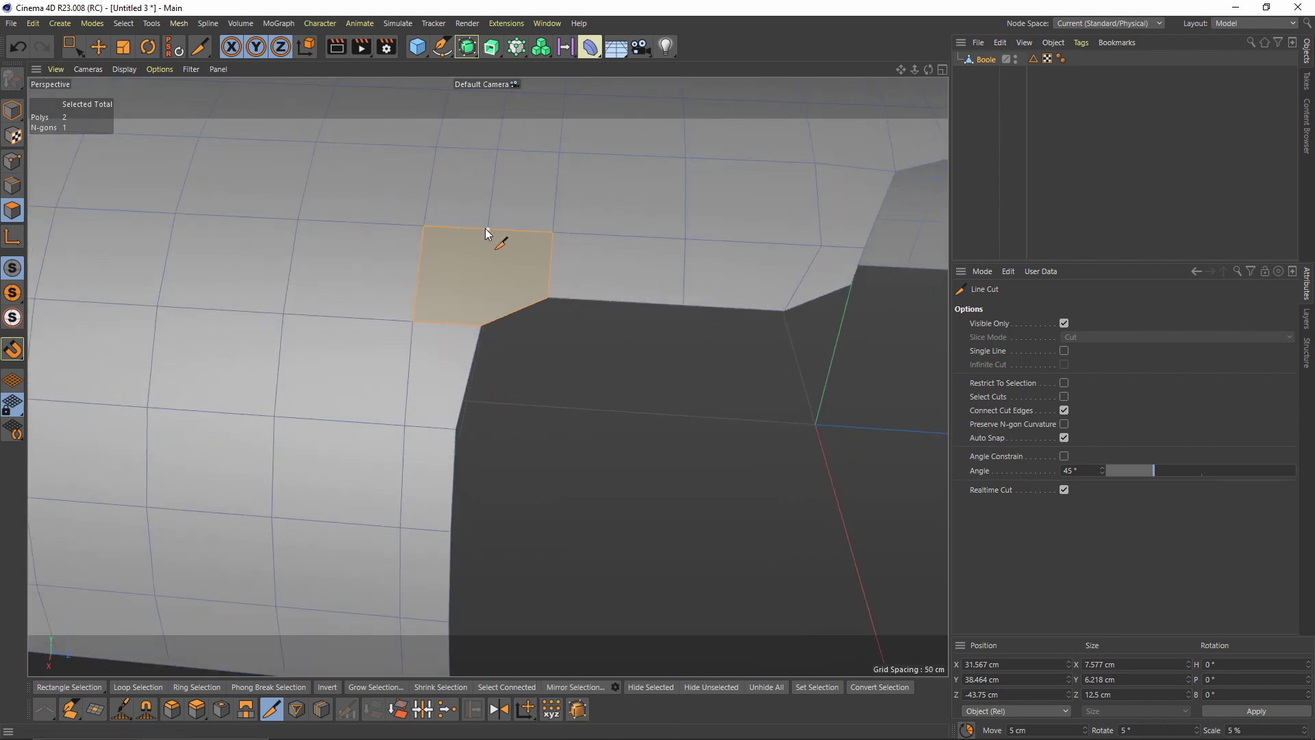
pyautogui.click(487, 230)
pyautogui.click(480, 325)
pyautogui.press('e')
# Switch to edge mode and select all the edges along the cutout's stepped rim with Path Selection
pyautogui.scroll(-2, 486, 323)
pyautogui.keyDown('alt'); pyautogui.moveTo(487, 324); pyautogui.dragTo(503, 312); pyautogui.keyUp('alt')
pyautogui.click(12, 186)
pyautogui.scroll(-1, 162, 238)
pyautogui.keyDown('alt'); pyautogui.moveTo(367, 308); pyautogui.dragTo(291, 344); pyautogui.keyUp('alt')
pyautogui.scroll(-1, 439, 348)
pyautogui.keyDown('alt'); pyautogui.moveTo(439, 347); pyautogui.dragTo(411, 359); pyautogui.keyUp('alt')
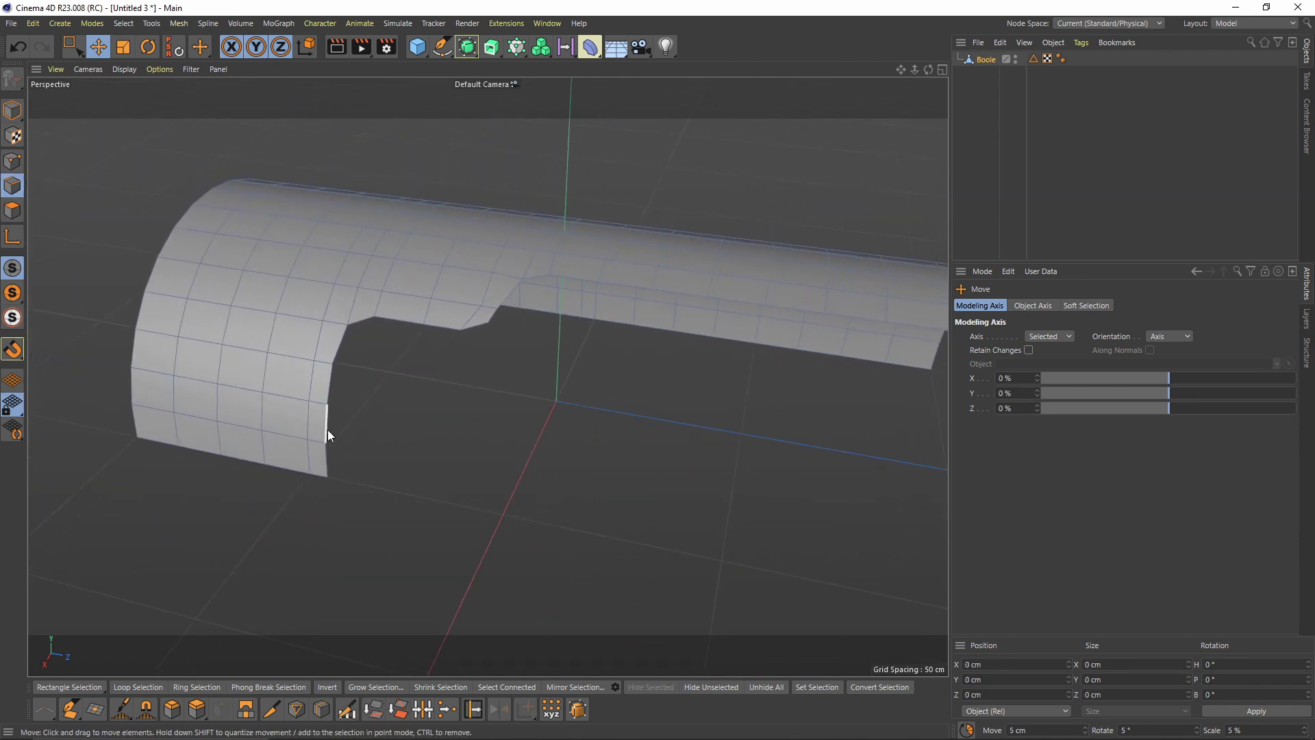
pyautogui.click(116, 24)
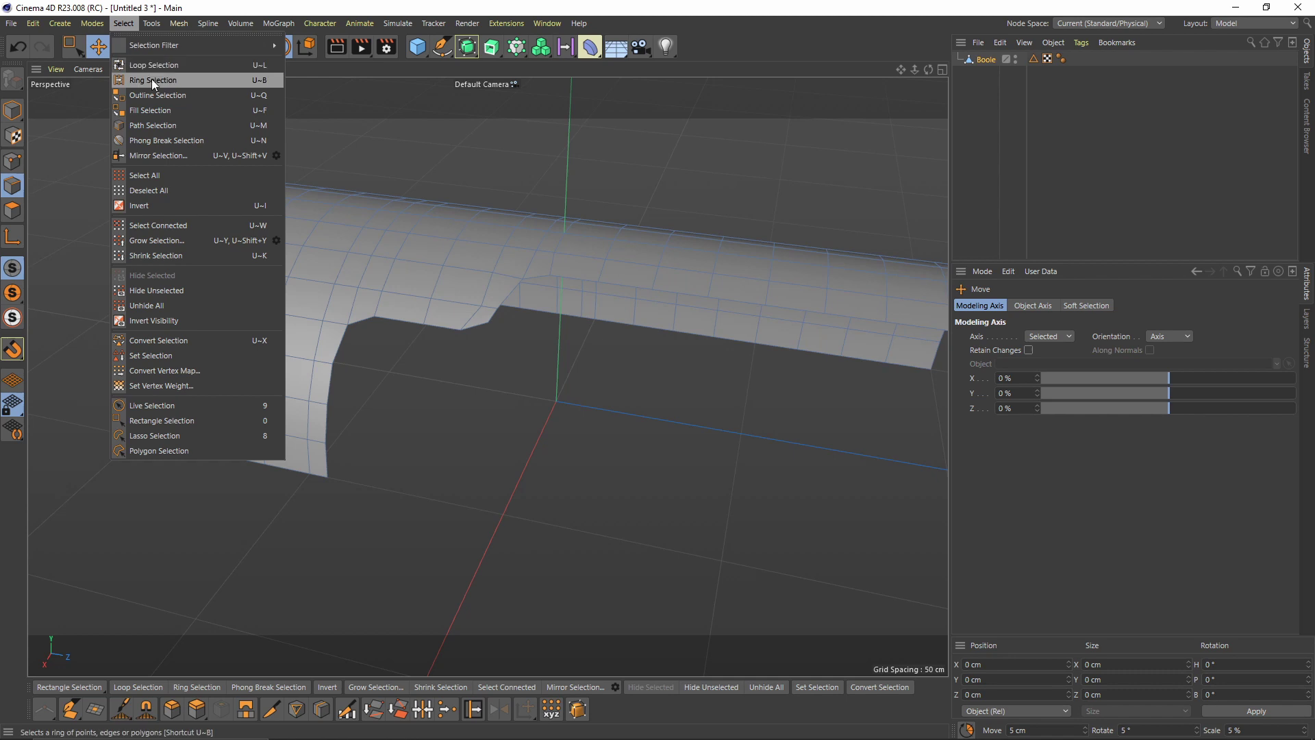
pyautogui.click(164, 127)
pyautogui.scroll(5, 315, 360)
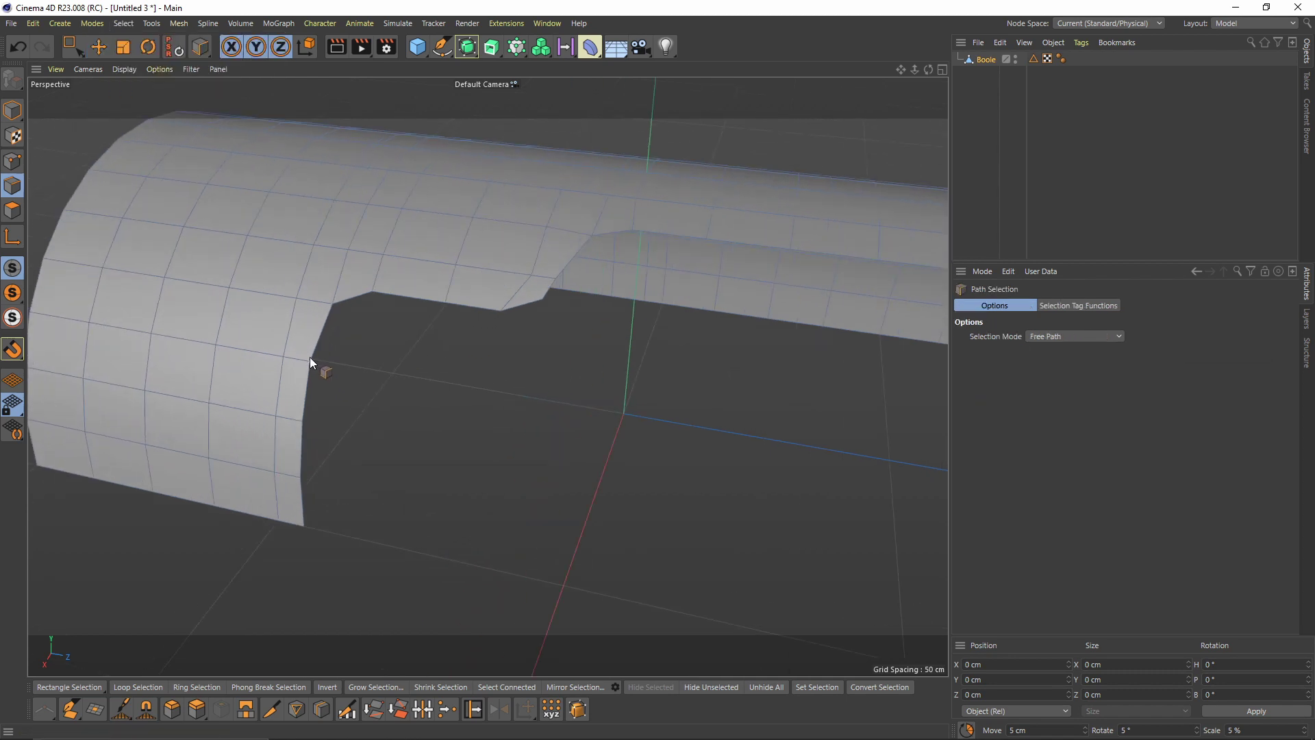
pyautogui.moveTo(311, 539)
pyautogui.mouseDown()
pyautogui.moveTo(296, 443)
pyautogui.moveTo(464, 292)
pyautogui.moveTo(543, 298)
pyautogui.mouseUp()
pyautogui.keyDown('alt'); pyautogui.moveTo(548, 322); pyautogui.dragTo(389, 346, button='middle'); pyautogui.keyUp('alt')
pyautogui.scroll(-3, 389, 346)
pyautogui.keyDown('alt'); pyautogui.moveTo(388, 347); pyautogui.dragTo(363, 381); pyautogui.keyUp('alt')
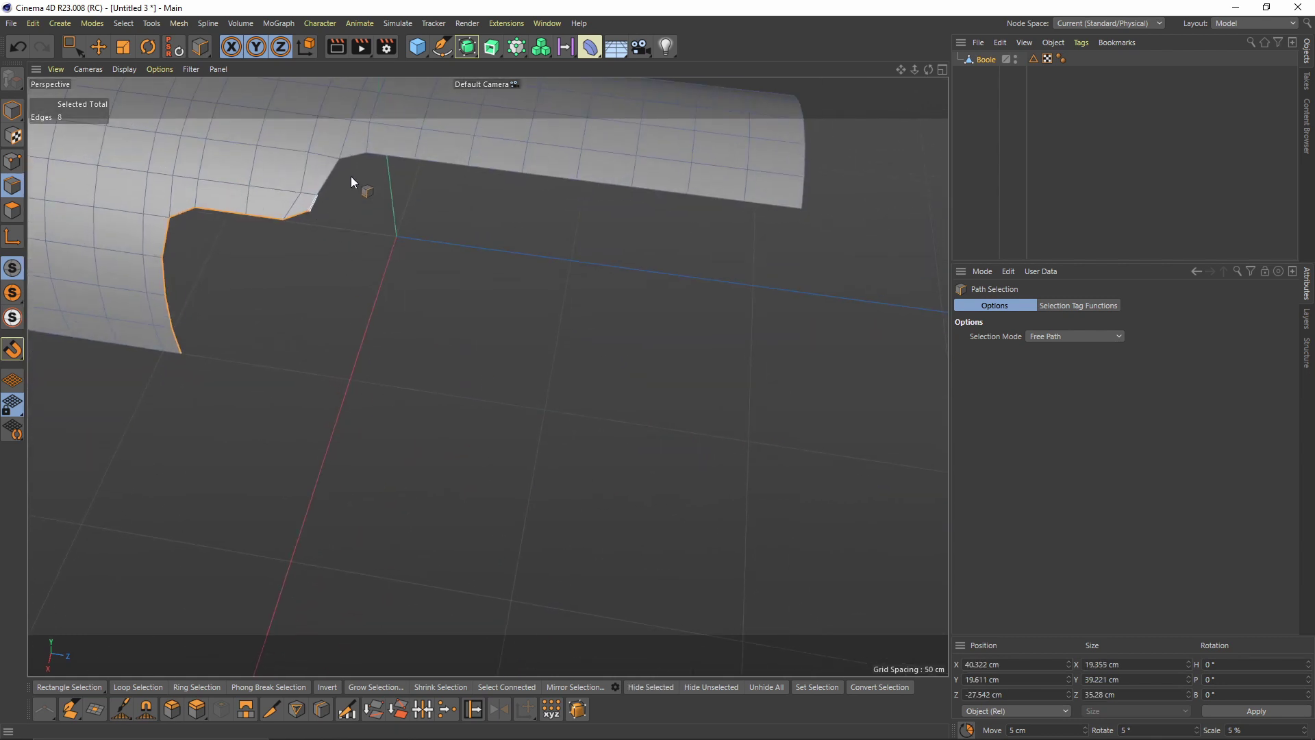
pyautogui.moveTo(637, 188)
pyautogui.mouseDown()
pyautogui.moveTo(790, 208)
pyautogui.moveTo(522, 272)
pyautogui.moveTo(438, 276)
pyautogui.moveTo(375, 299)
pyautogui.moveTo(459, 310)
pyautogui.moveTo(274, 359)
pyautogui.moveTo(323, 302)
pyautogui.mouseUp()
pyautogui.press('e')
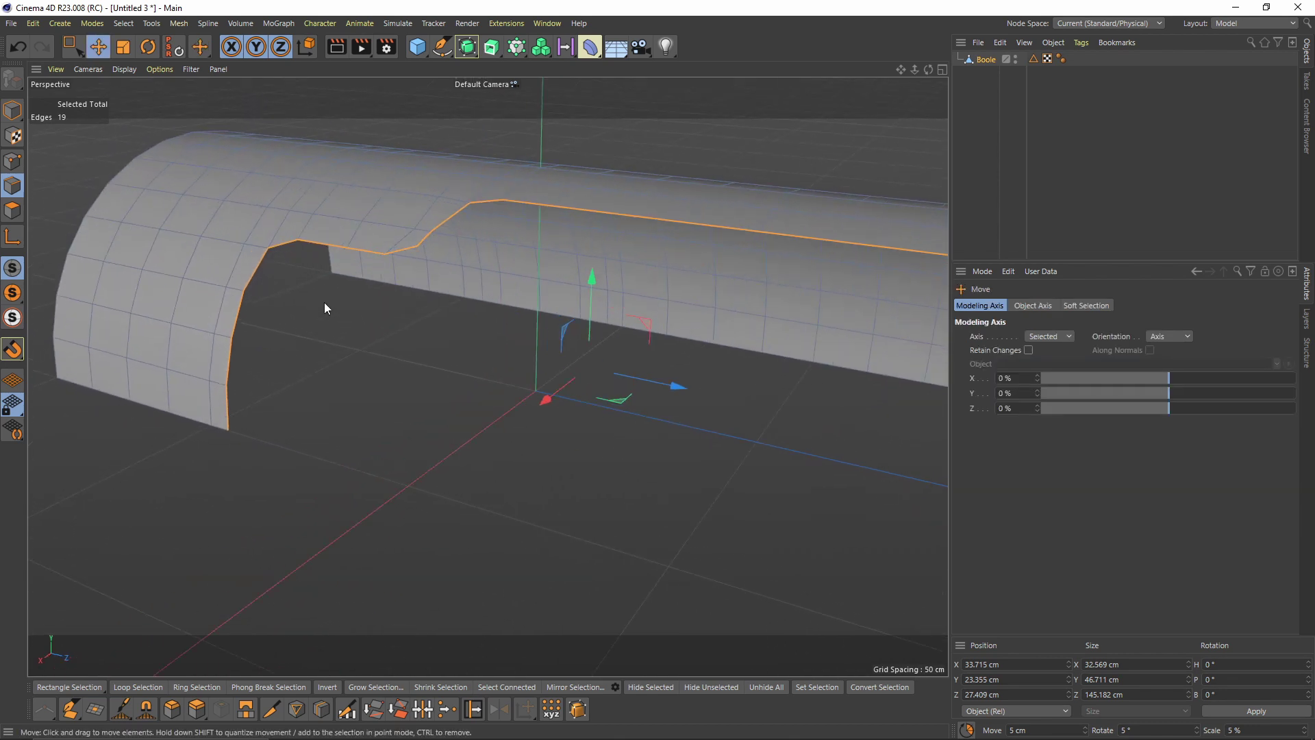
# Deselect the lowest edge of the rim and extrude the remaining edges straight down by about 10 cm
pyautogui.keyDown('alt'); pyautogui.moveTo(269, 403); pyautogui.dragTo(230, 404); pyautogui.keyUp('alt')
pyautogui.keyDown('ctrl'); pyautogui.click(228, 404); pyautogui.keyUp('ctrl')
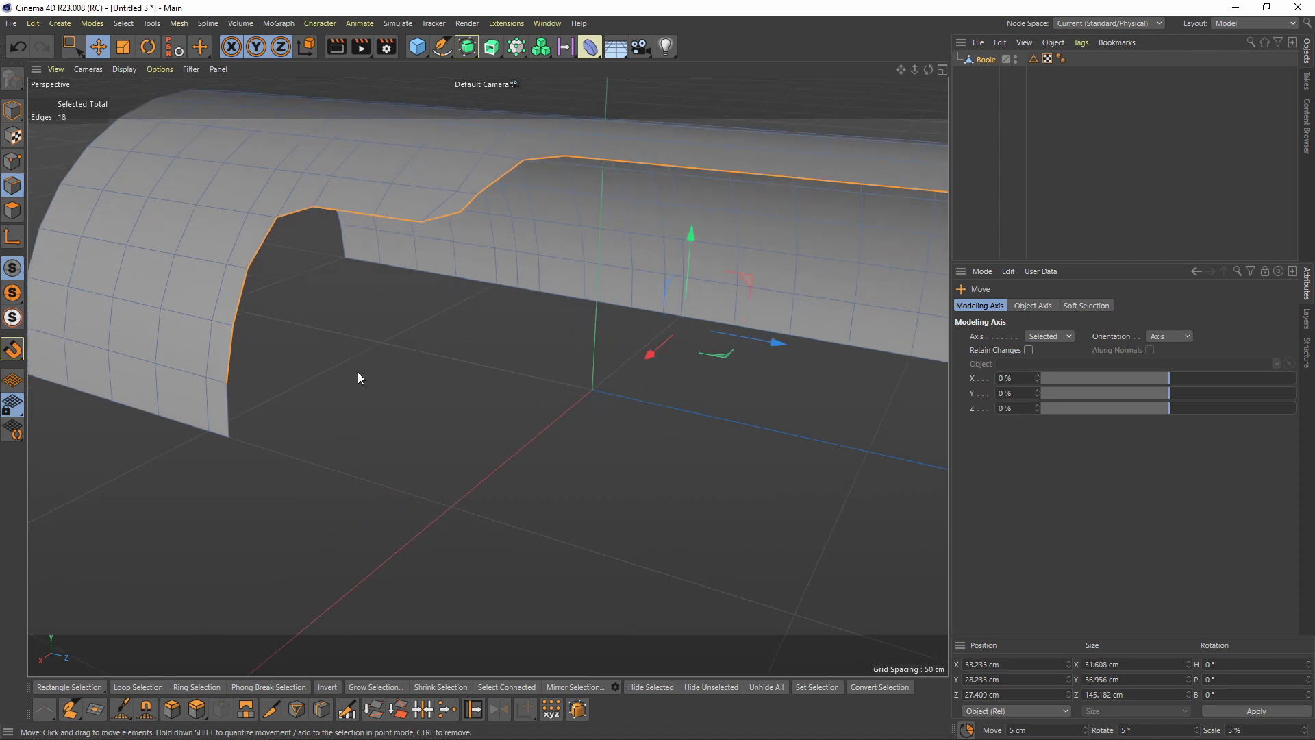
pyautogui.keyDown('alt'); pyautogui.moveTo(358, 372); pyautogui.dragTo(554, 275); pyautogui.keyUp('alt')
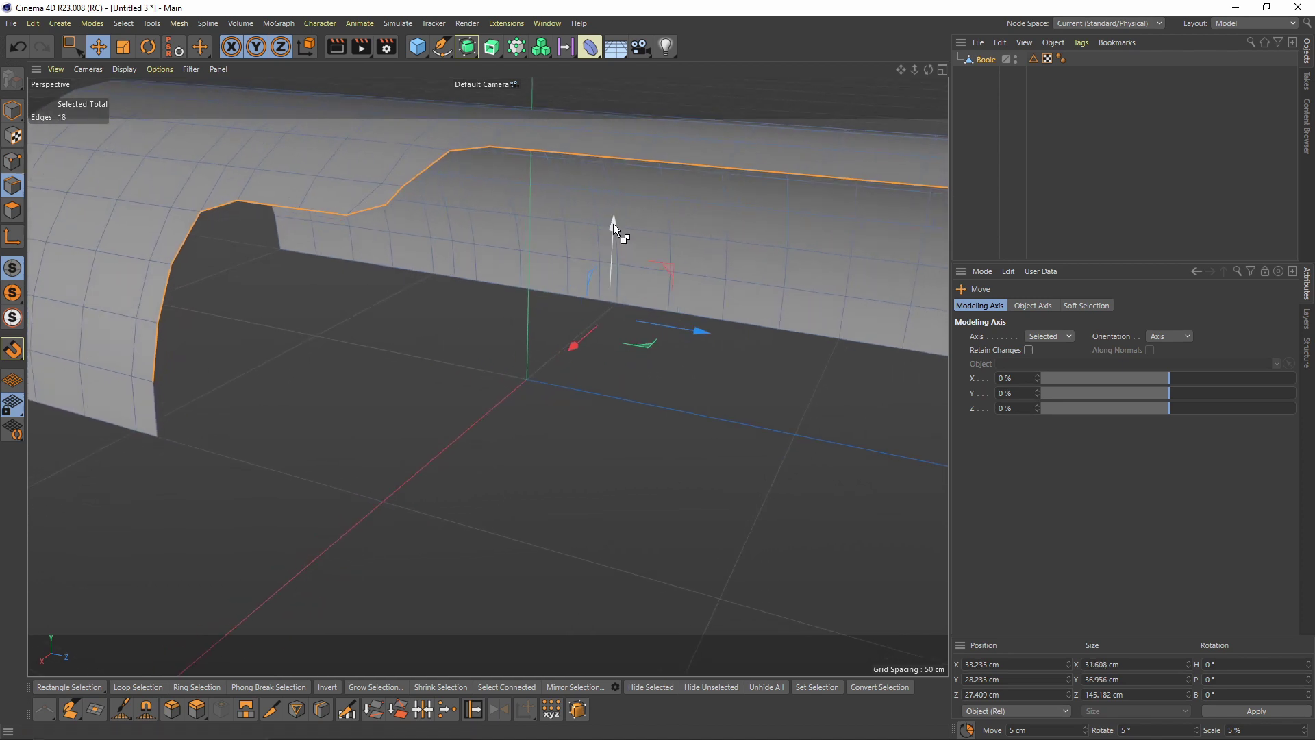
pyautogui.keyDown('alt'); pyautogui.moveTo(613, 223); pyautogui.dragTo(599, 390); pyautogui.keyUp('alt')
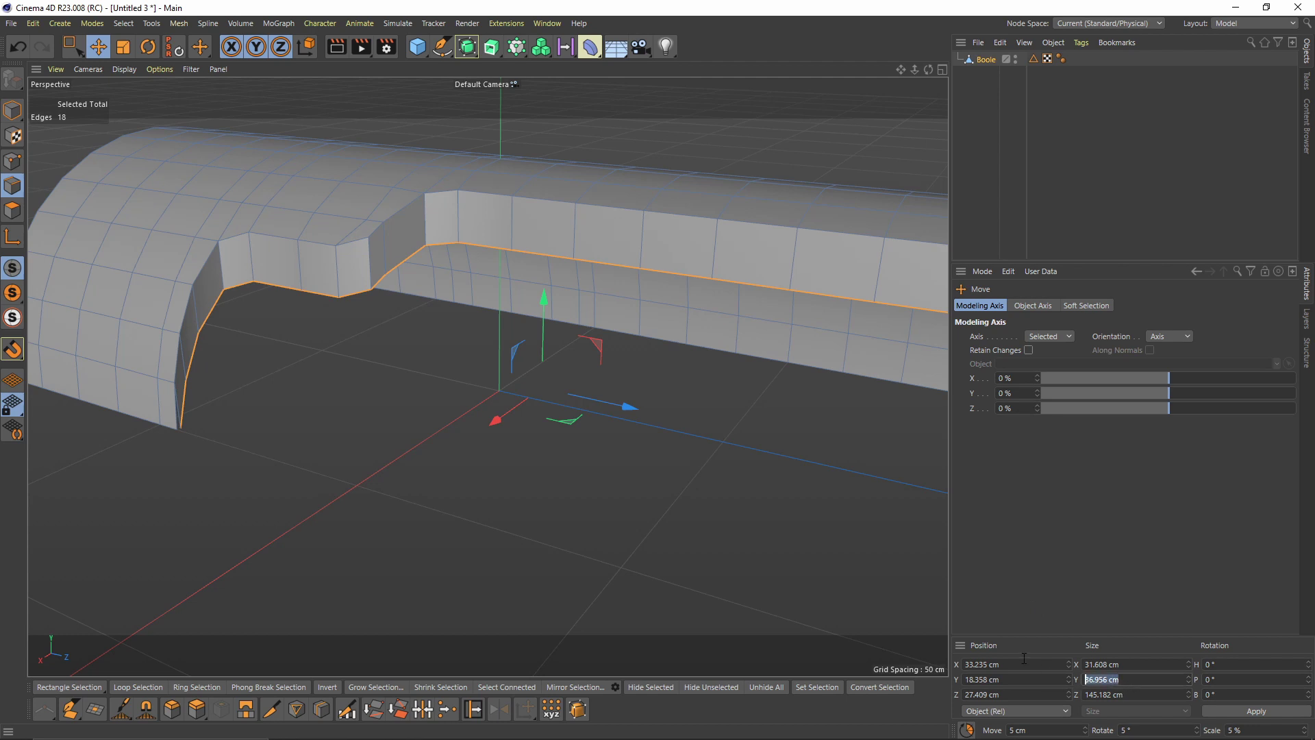
# Flatten the extruded lower edges by setting their Y size to 0 and their Y position to 0
pyautogui.write('0')
pyautogui.press('Return')
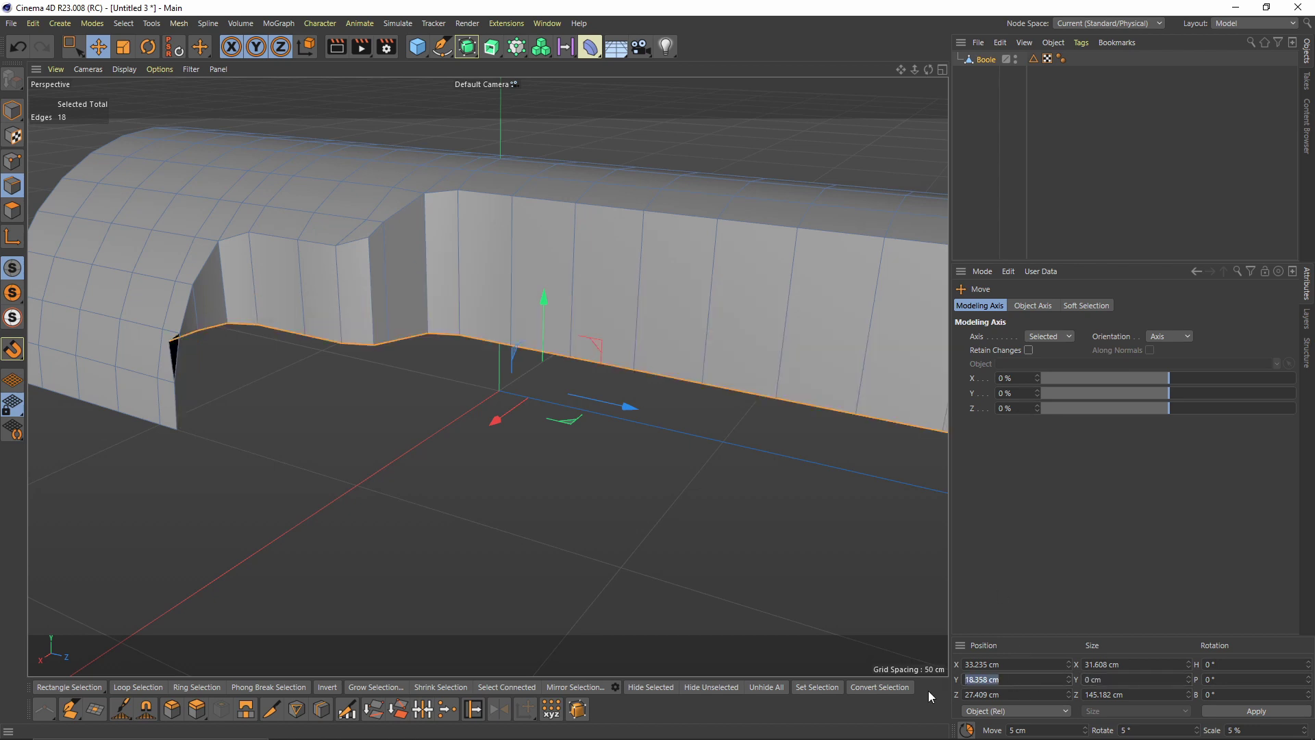
pyautogui.write('0')
pyautogui.press('Return')
pyautogui.keyDown('alt'); pyautogui.moveTo(449, 396); pyautogui.dragTo(623, 346, button='middle'); pyautogui.keyUp('alt')
pyautogui.keyDown('alt'); pyautogui.moveTo(449, 396); pyautogui.dragTo(363, 393); pyautogui.keyUp('alt')
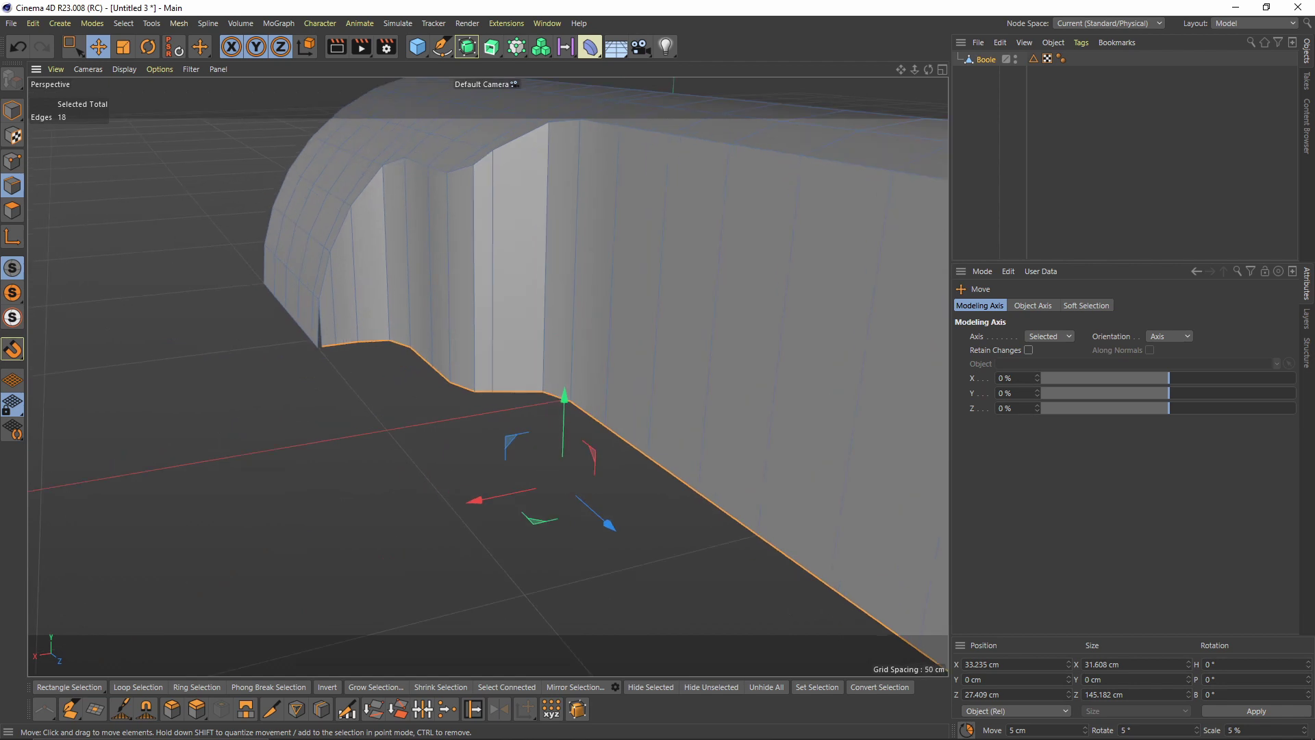
# In point mode, weld the new wall's loose end point to the tube's bottom corner point
pyautogui.click(15, 163)
pyautogui.keyDown('alt'); pyautogui.moveTo(321, 344); pyautogui.dragTo(316, 377); pyautogui.keyUp('alt')
pyautogui.scroll(8, 314, 349)
pyautogui.press('u')
pyautogui.press('m')
pyautogui.press('e')
pyautogui.press('0')
pyautogui.press('m')
pyautogui.press('q')
pyautogui.click(305, 337)
pyautogui.rightClick(369, 407)
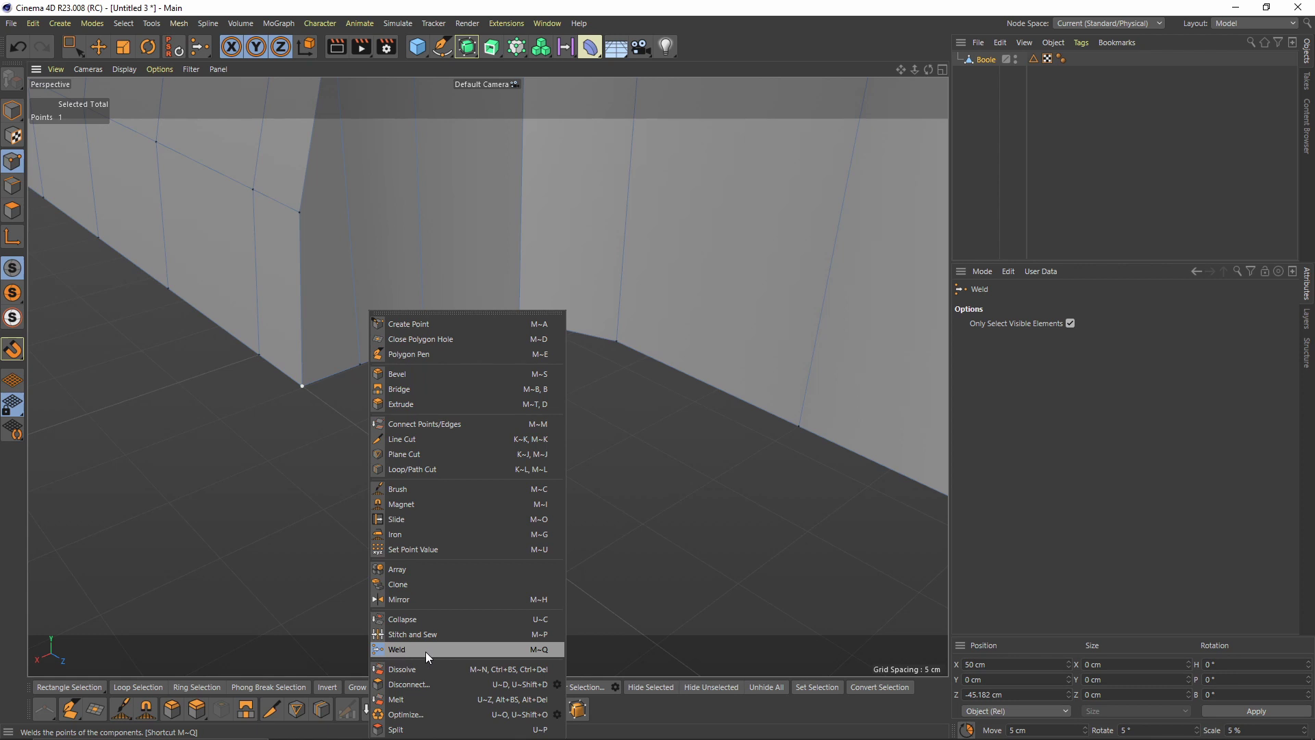
pyautogui.click(667, 448)
pyautogui.scroll(-5, 621, 445)
pyautogui.scroll(-3, 534, 423)
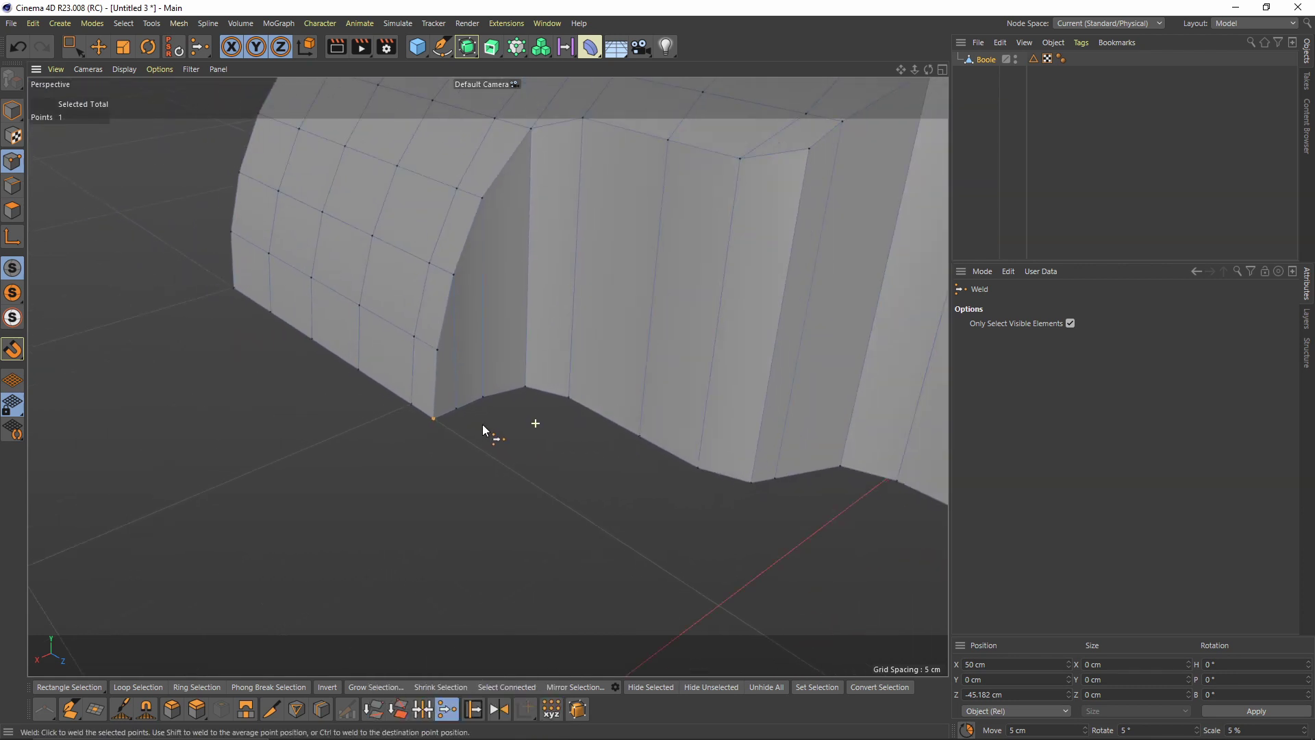
# In edge mode, select the vertical edges along the whole new wall with Live Selection
pyautogui.keyDown('alt'); pyautogui.moveTo(482, 425); pyautogui.dragTo(322, 446, button='middle'); pyautogui.keyUp('alt')
pyautogui.scroll(-10, 421, 427)
pyautogui.keyDown('alt'); pyautogui.moveTo(420, 426); pyautogui.dragTo(346, 379); pyautogui.keyUp('alt')
pyautogui.scroll(3, 347, 379)
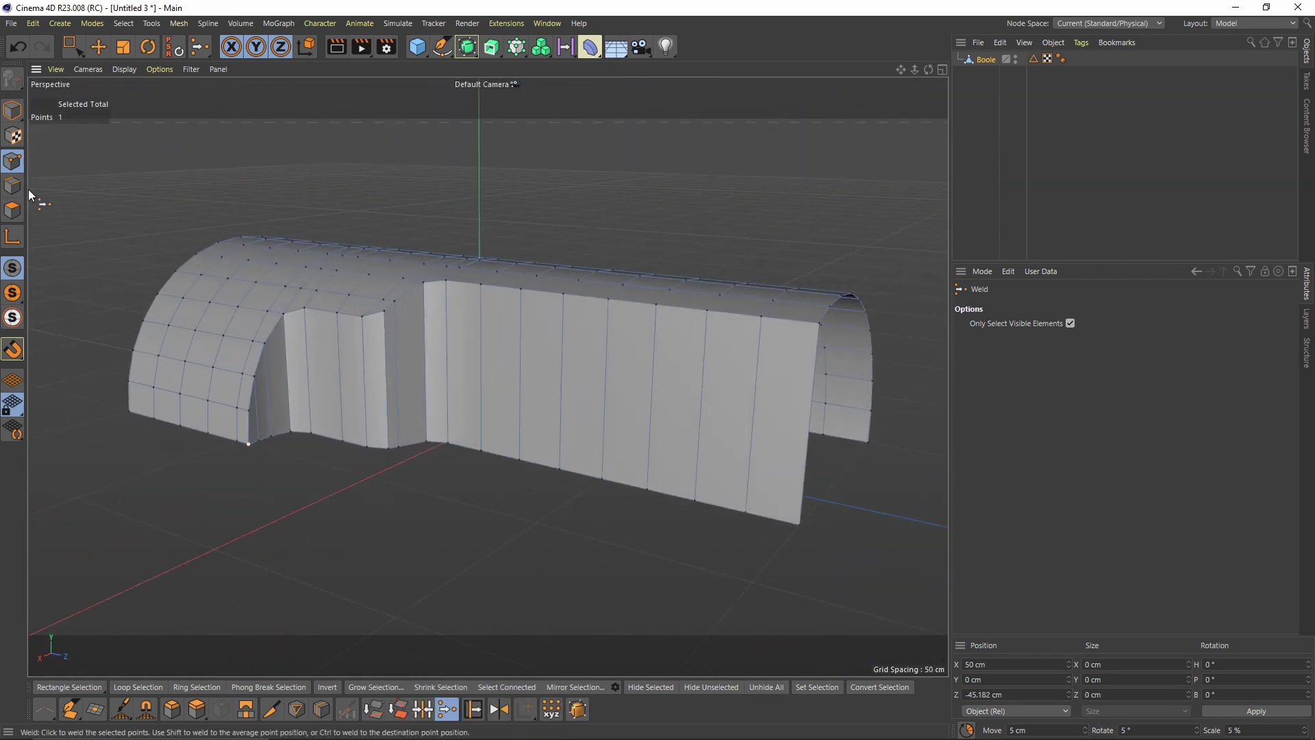
pyautogui.click(14, 186)
pyautogui.moveTo(74, 48); pyautogui.dragTo(97, 67)
pyautogui.keyDown('alt'); pyautogui.moveTo(370, 348); pyautogui.dragTo(347, 349); pyautogui.keyUp('alt')
pyautogui.scroll(4, 339, 354)
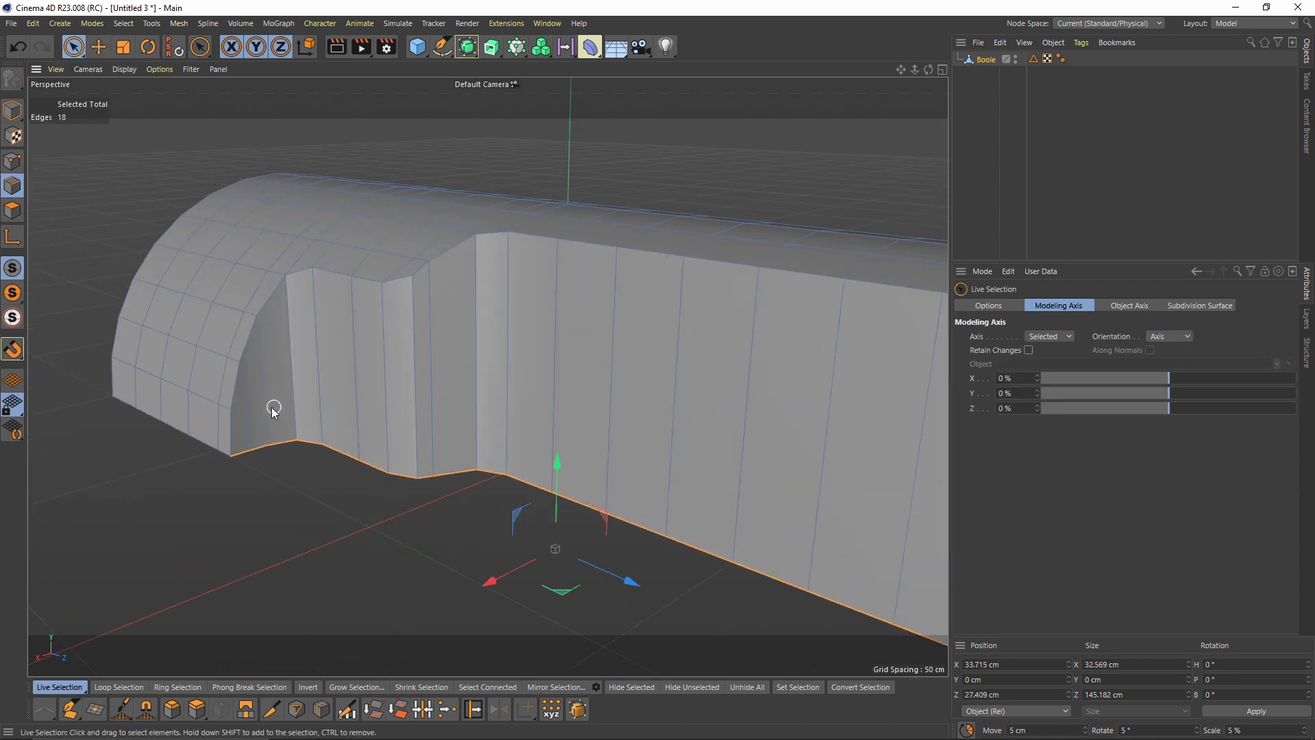
pyautogui.moveTo(248, 418); pyautogui.dragTo(670, 400)
pyautogui.keyDown('alt'); pyautogui.moveTo(623, 386); pyautogui.dragTo(465, 330, button='middle'); pyautogui.keyUp('alt')
pyautogui.keyDown('alt'); pyautogui.moveTo(465, 330); pyautogui.dragTo(582, 366); pyautogui.keyUp('alt')
pyautogui.keyDown('alt'); pyautogui.moveTo(718, 405); pyautogui.dragTo(575, 397, button='middle'); pyautogui.keyUp('alt')
pyautogui.keyDown('alt'); pyautogui.moveTo(575, 397); pyautogui.dragTo(528, 393); pyautogui.keyUp('alt')
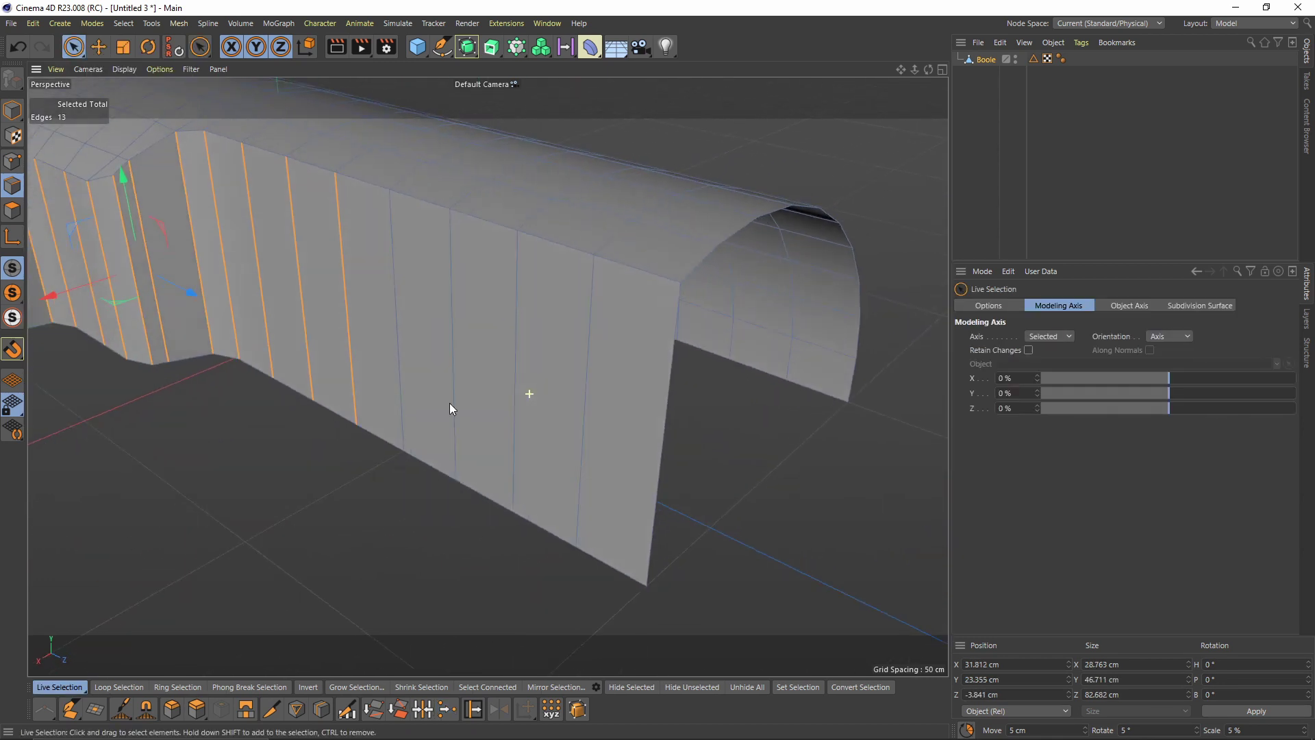
pyautogui.moveTo(393, 404)
pyautogui.keyDown('shift'); pyautogui.mouseDown()
pyautogui.moveTo(611, 428)
pyautogui.moveTo(424, 339)
pyautogui.moveTo(490, 358)
pyautogui.moveTo(452, 354)
pyautogui.mouseUp(); pyautogui.keyUp('shift')
pyautogui.keyDown('alt'); pyautogui.moveTo(335, 308); pyautogui.dragTo(404, 330); pyautogui.keyUp('alt')
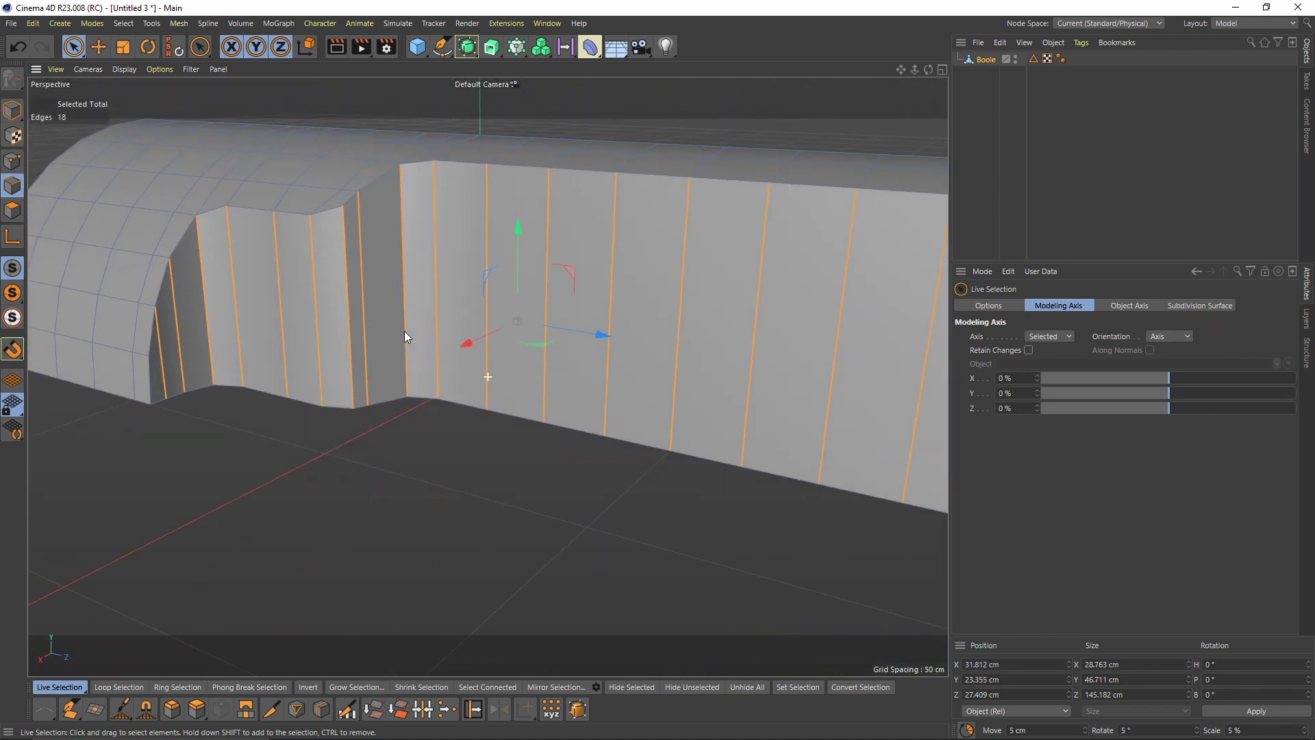
# Divide the selected vertical edges with Edge Cut to add two rows of horizontal edges along the wall
pyautogui.rightClick(389, 302)
pyautogui.click(449, 388)
pyautogui.keyDown('alt'); pyautogui.moveTo(531, 328); pyautogui.dragTo(29, 190); pyautogui.keyUp('alt')
pyautogui.click(425, 353)
# In point mode, connect the tube's curved rim point to the adjacent wall point with a line cut
pyautogui.click(13, 161)
pyautogui.keyDown('alt'); pyautogui.moveTo(164, 260); pyautogui.dragTo(263, 376); pyautogui.keyUp('alt')
pyautogui.press('k')
pyautogui.press('k')
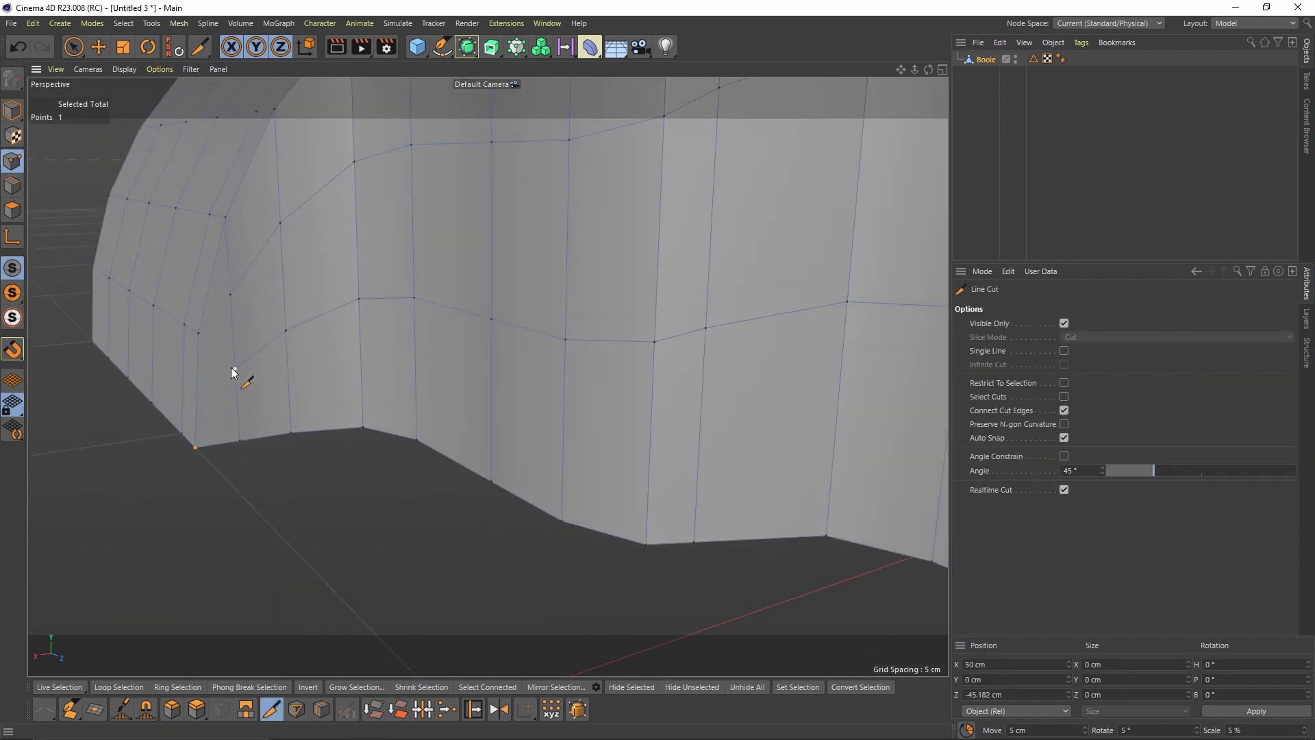
pyautogui.click(235, 368)
pyautogui.keyDown('alt'); pyautogui.moveTo(201, 335); pyautogui.dragTo(235, 364); pyautogui.keyUp('alt')
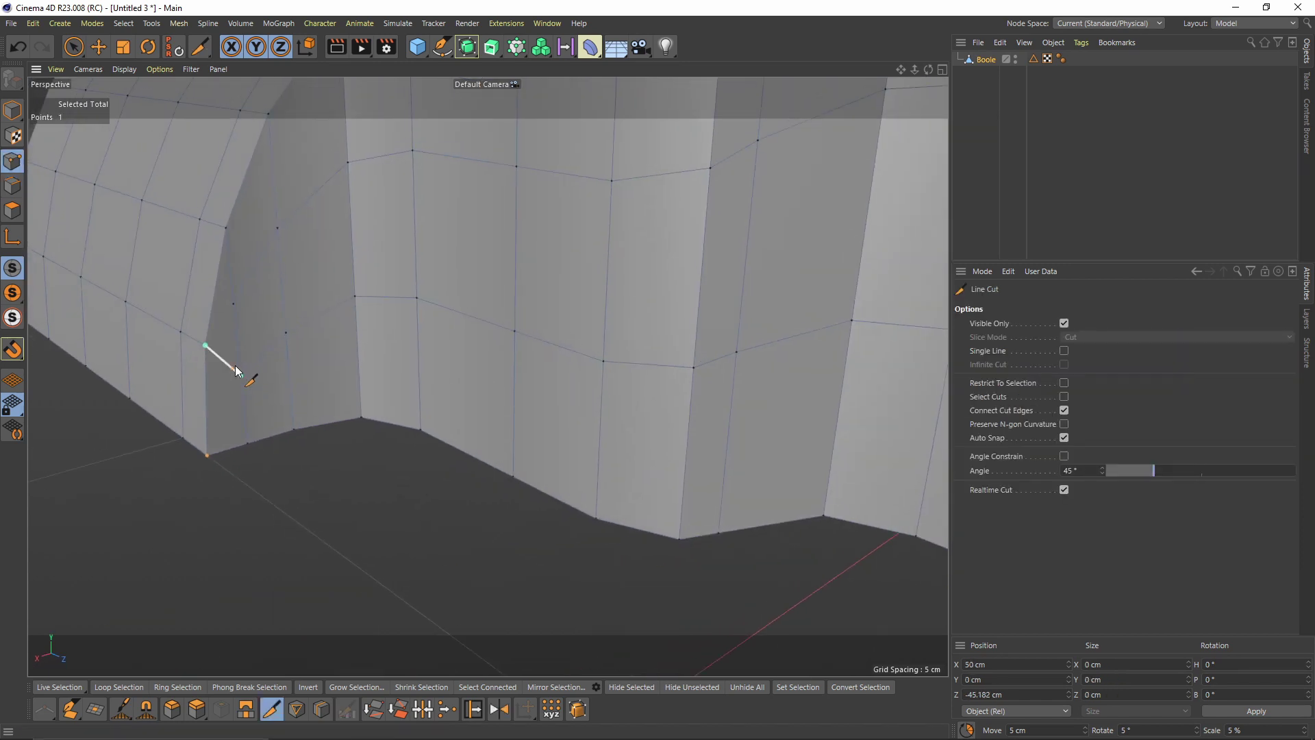
# Slide the wall points beside the tube's curved rim to even out the narrow polygons there
pyautogui.press('m')
pyautogui.press('o')
pyautogui.keyDown('alt'); pyautogui.moveTo(231, 302); pyautogui.dragTo(253, 335); pyautogui.keyUp('alt')
pyautogui.moveTo(246, 436); pyautogui.dragTo(234, 435)
pyautogui.keyDown('alt'); pyautogui.moveTo(225, 394); pyautogui.dragTo(241, 359); pyautogui.keyUp('alt')
pyautogui.moveTo(241, 285); pyautogui.dragTo(297, 279)
pyautogui.keyDown('alt'); pyautogui.moveTo(298, 279); pyautogui.dragTo(302, 278); pyautogui.keyUp('alt')
pyautogui.scroll(-2, 303, 281)
pyautogui.keyDown('alt'); pyautogui.moveTo(305, 288); pyautogui.dragTo(309, 353); pyautogui.keyUp('alt')
pyautogui.keyDown('alt'); pyautogui.moveTo(335, 338); pyautogui.dragTo(189, 346, button='right'); pyautogui.keyUp('alt')
pyautogui.keyDown('alt'); pyautogui.moveTo(374, 354); pyautogui.dragTo(352, 331); pyautogui.keyUp('alt')
pyautogui.scroll(3, 352, 330)
# In edge mode, select the full chain of upper rim edges between the tube surface and the new wall
pyautogui.click(12, 186)
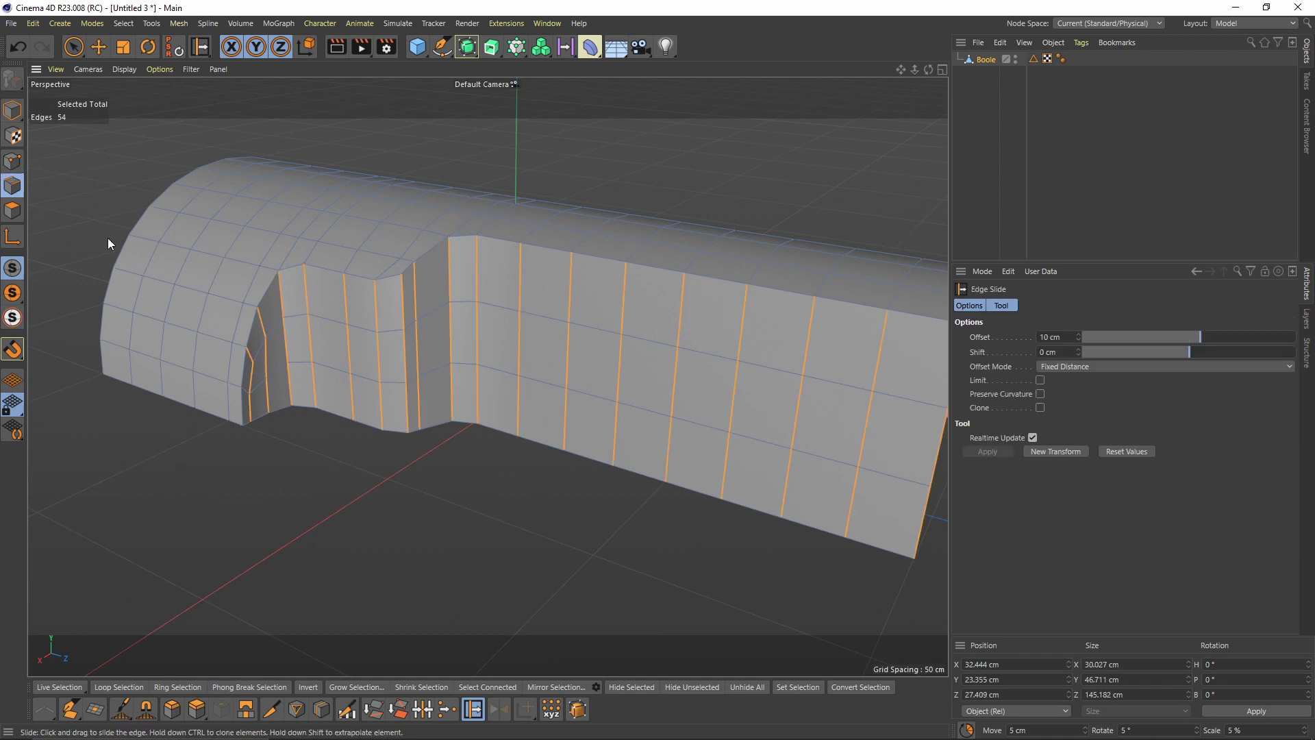
pyautogui.press('e')
pyautogui.doubleClick(241, 403)
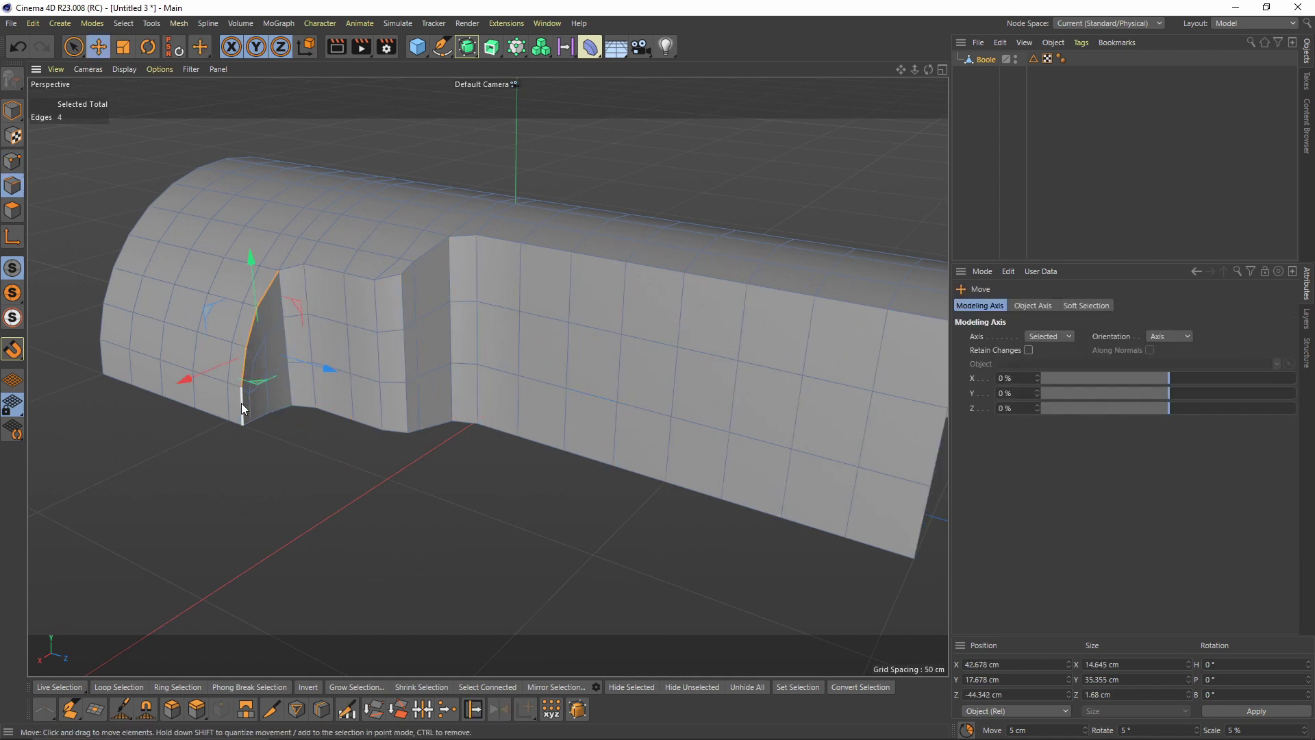
pyautogui.keyDown('shift'); pyautogui.doubleClick(289, 264); pyautogui.keyUp('shift')
pyautogui.keyDown('alt'); pyautogui.moveTo(400, 285); pyautogui.dragTo(377, 324); pyautogui.keyUp('alt')
pyautogui.keyDown('shift'); pyautogui.doubleClick(365, 322); pyautogui.keyUp('shift')
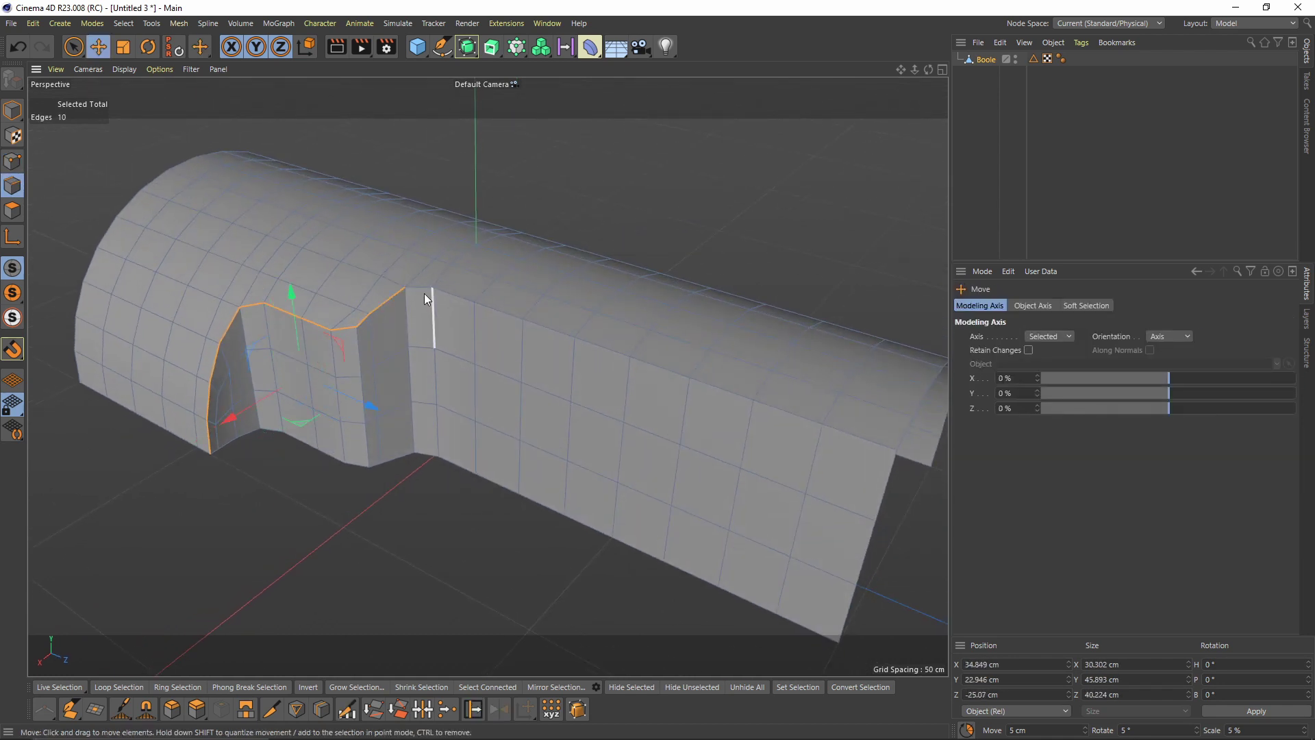
pyautogui.keyDown('shift'); pyautogui.doubleClick(425, 286); pyautogui.keyUp('shift')
pyautogui.keyDown('alt'); pyautogui.moveTo(749, 436); pyautogui.dragTo(611, 367, button='middle'); pyautogui.keyUp('alt')
pyautogui.keyDown('alt'); pyautogui.moveTo(611, 367); pyautogui.dragTo(594, 380); pyautogui.keyUp('alt')
# Try to bevel the selected rim edges in Solid mode with an offset of about 1.38 cm
pyautogui.rightClick(582, 384)
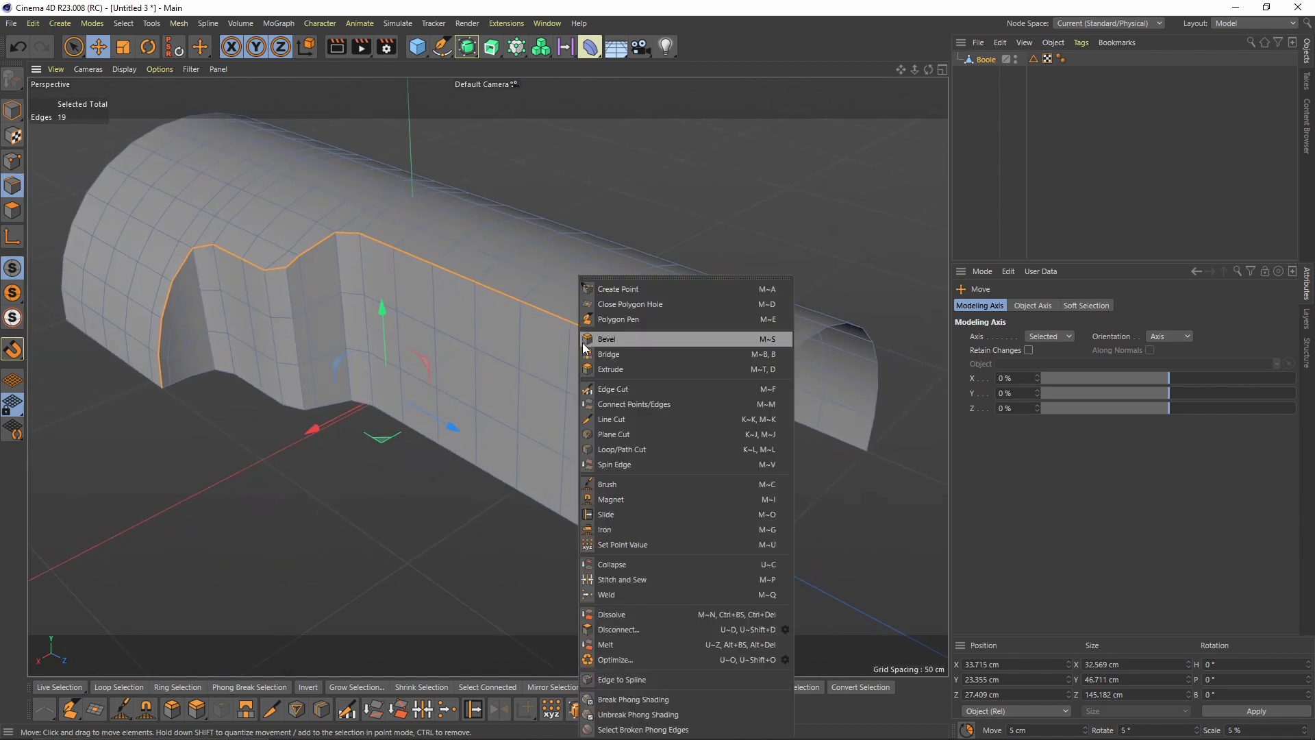
pyautogui.click(630, 345)
pyautogui.keyDown('alt'); pyautogui.moveTo(452, 305); pyautogui.dragTo(516, 339, button='middle'); pyautogui.keyUp('alt')
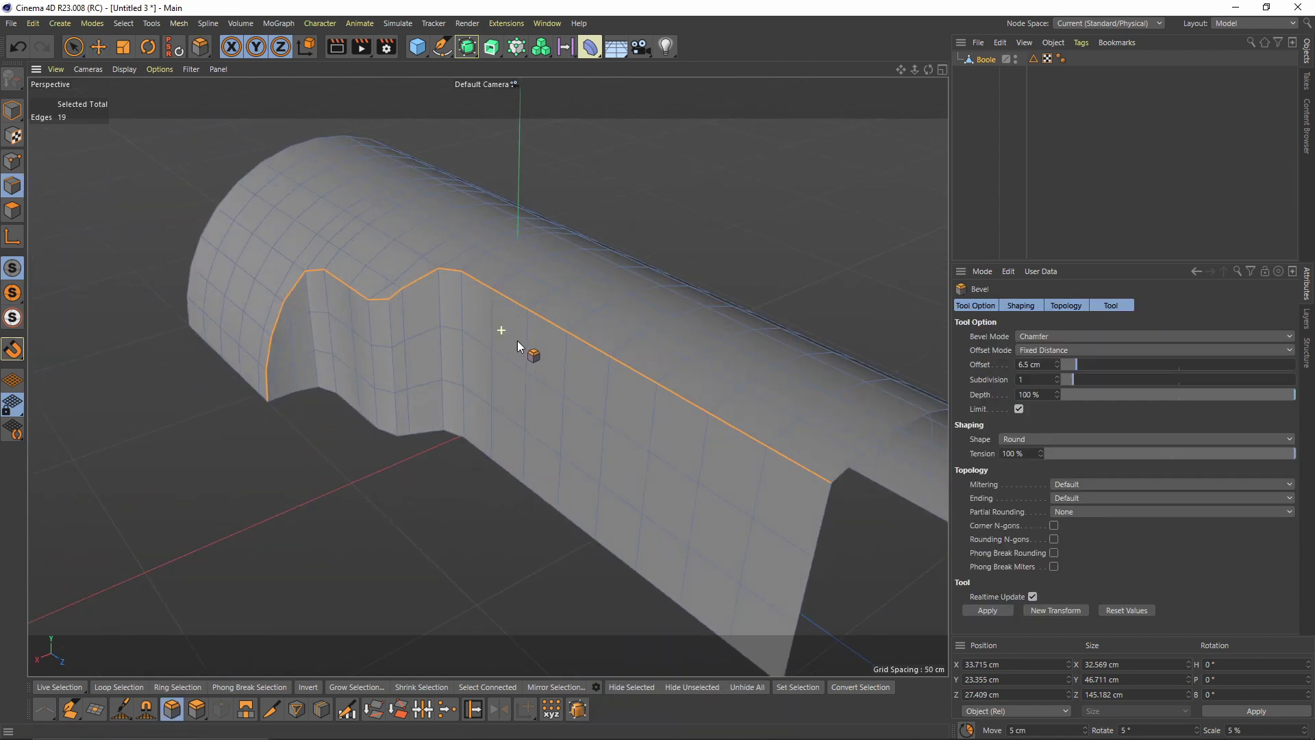
pyautogui.keyDown('alt'); pyautogui.moveTo(517, 340); pyautogui.dragTo(867, 303, button='right'); pyautogui.keyUp('alt')
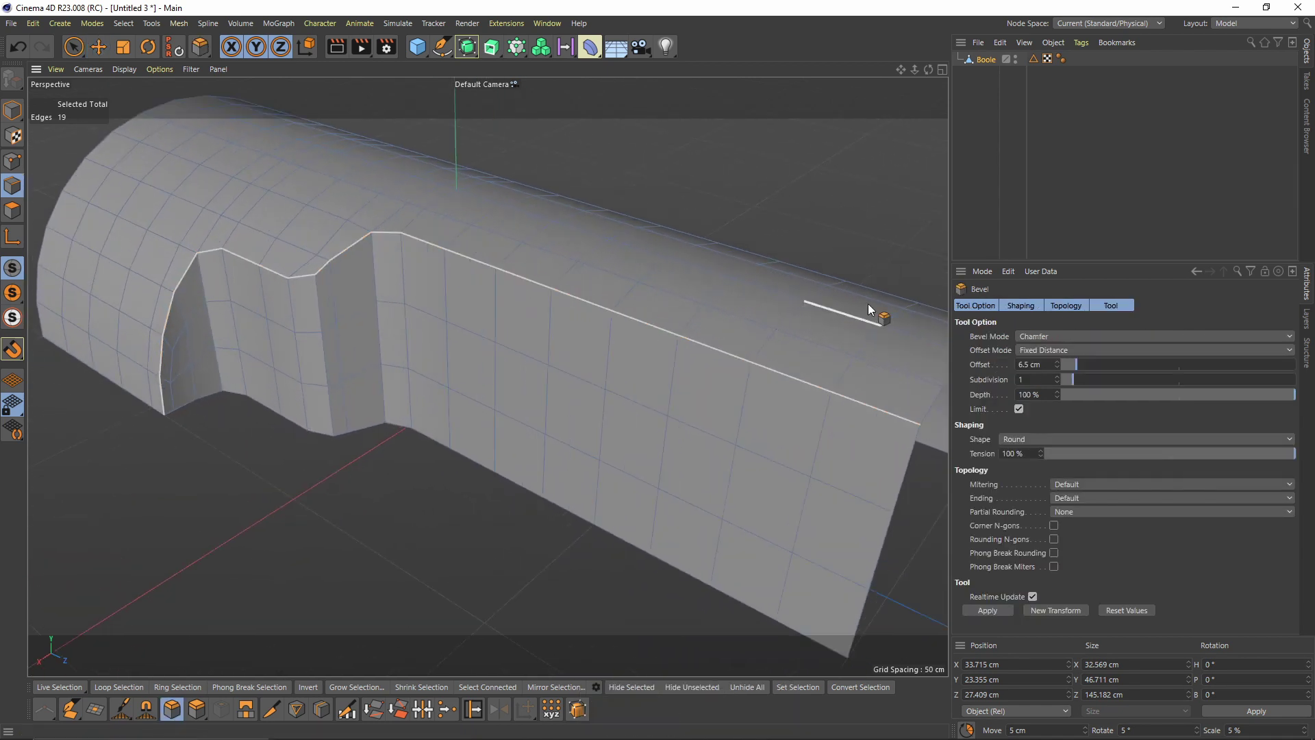
pyautogui.click(1041, 335)
pyautogui.click(1044, 363)
pyautogui.keyDown('alt'); pyautogui.moveTo(693, 341); pyautogui.dragTo(659, 376); pyautogui.keyUp('alt')
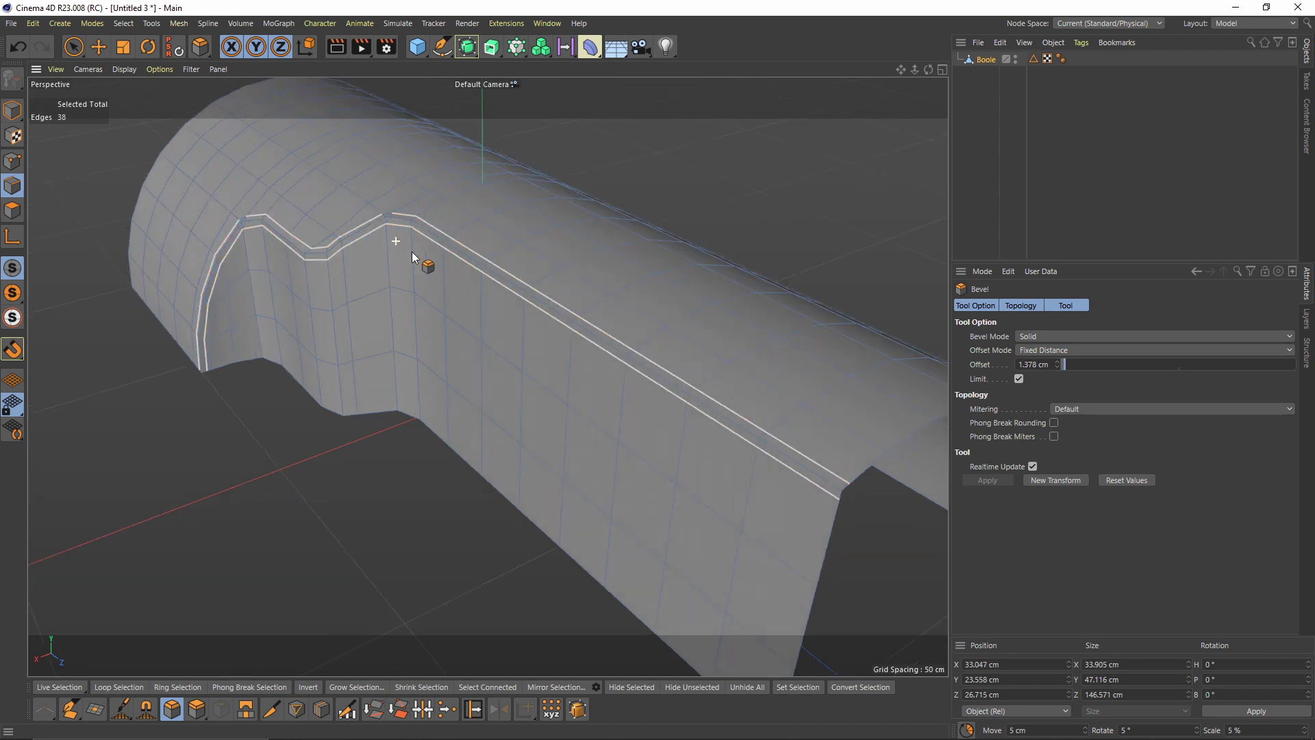
pyautogui.scroll(10, 412, 252)
pyautogui.hotkey('ctrl', 'z')
# Try to move the point at the second step's upper corner slightly upward
pyautogui.scroll(2, 508, 300)
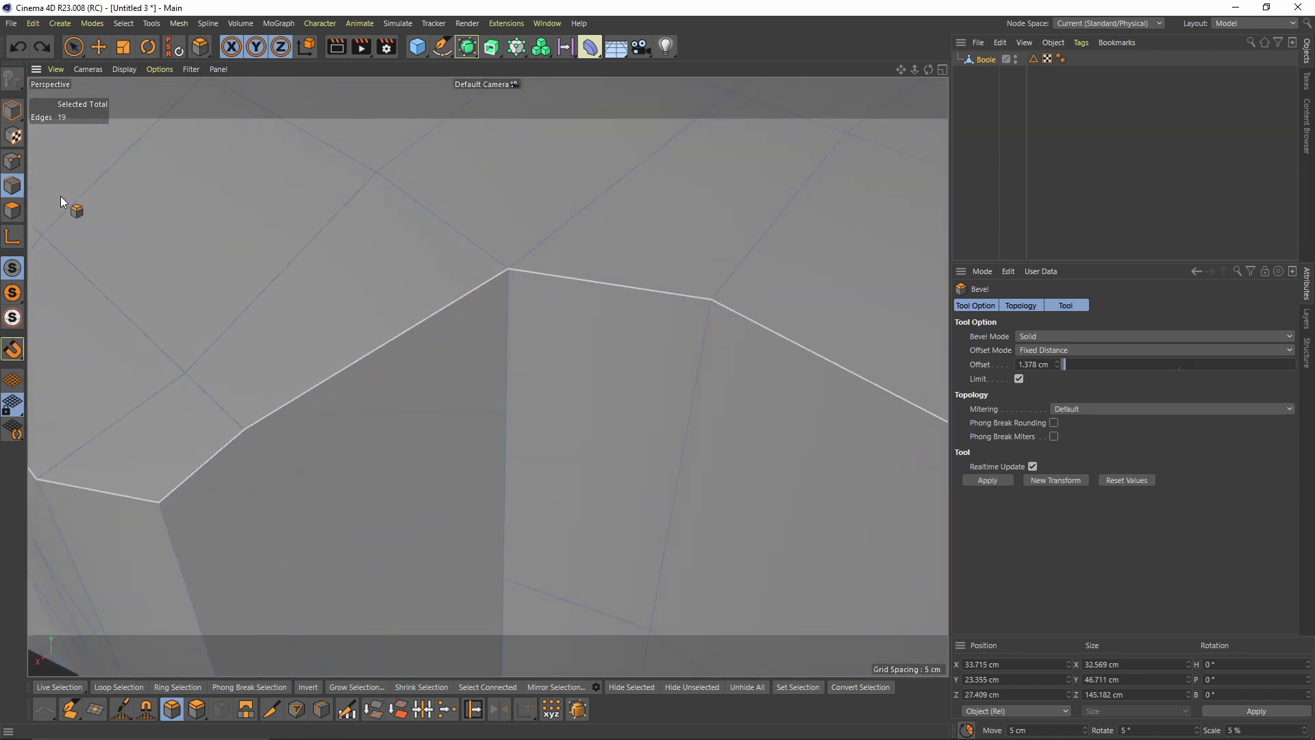
pyautogui.click(12, 162)
pyautogui.press('space')
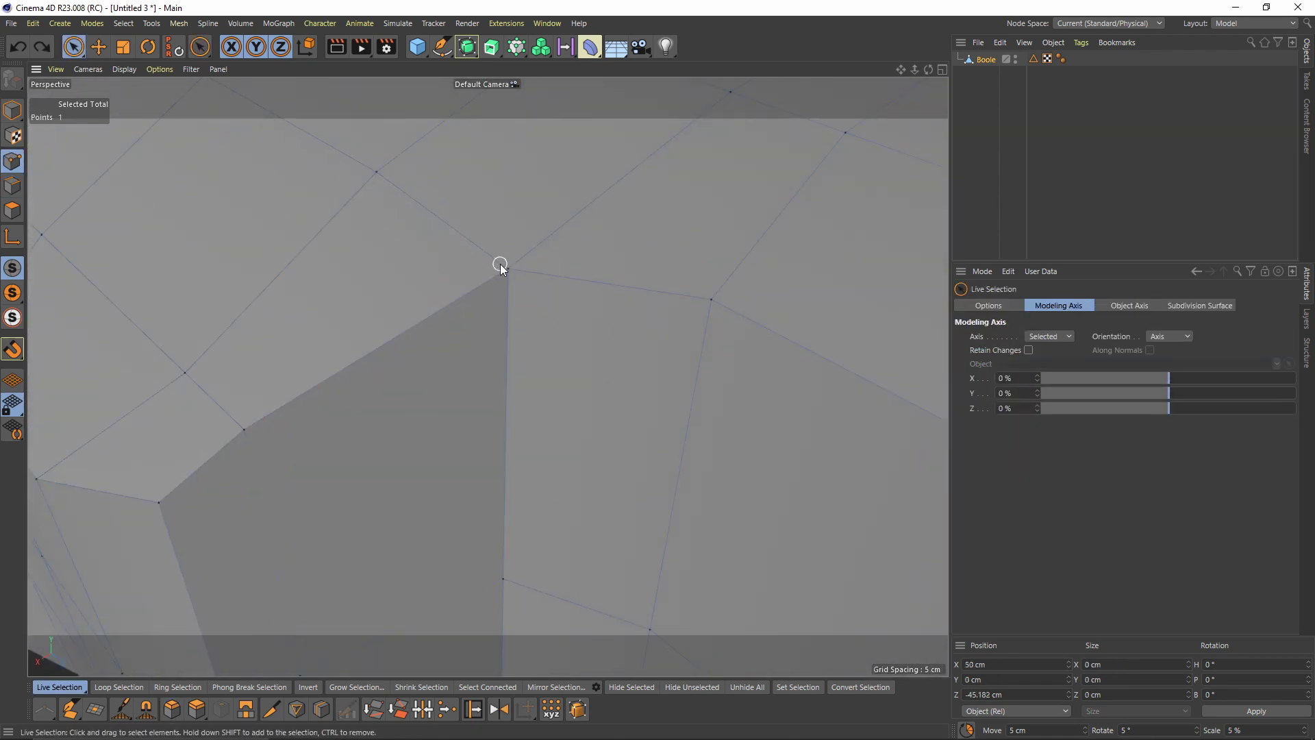
pyautogui.press('0')
pyautogui.keyDown('alt'); pyautogui.moveTo(503, 261); pyautogui.dragTo(466, 286); pyautogui.keyUp('alt')
pyautogui.moveTo(488, 223); pyautogui.dragTo(490, 219)
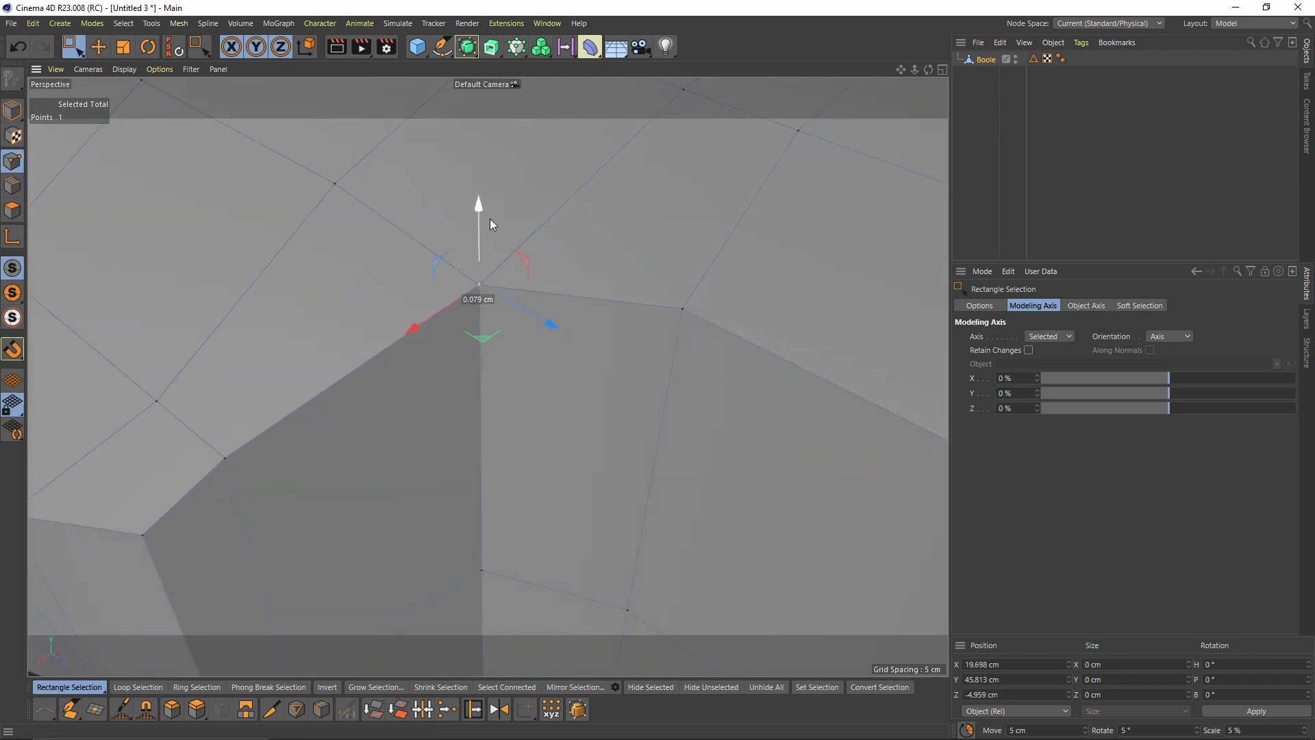
pyautogui.hotkey('ctrl', 'z')
# Return to the rim edge selection and try to bevel it in Chamfer mode
pyautogui.scroll(-5, 488, 223)
pyautogui.scroll(4, 261, 249)
pyautogui.keyDown('alt'); pyautogui.moveTo(225, 245); pyautogui.dragTo(252, 243); pyautogui.keyUp('alt')
pyautogui.press('Return')
pyautogui.scroll(-3, 284, 238)
pyautogui.press('m')
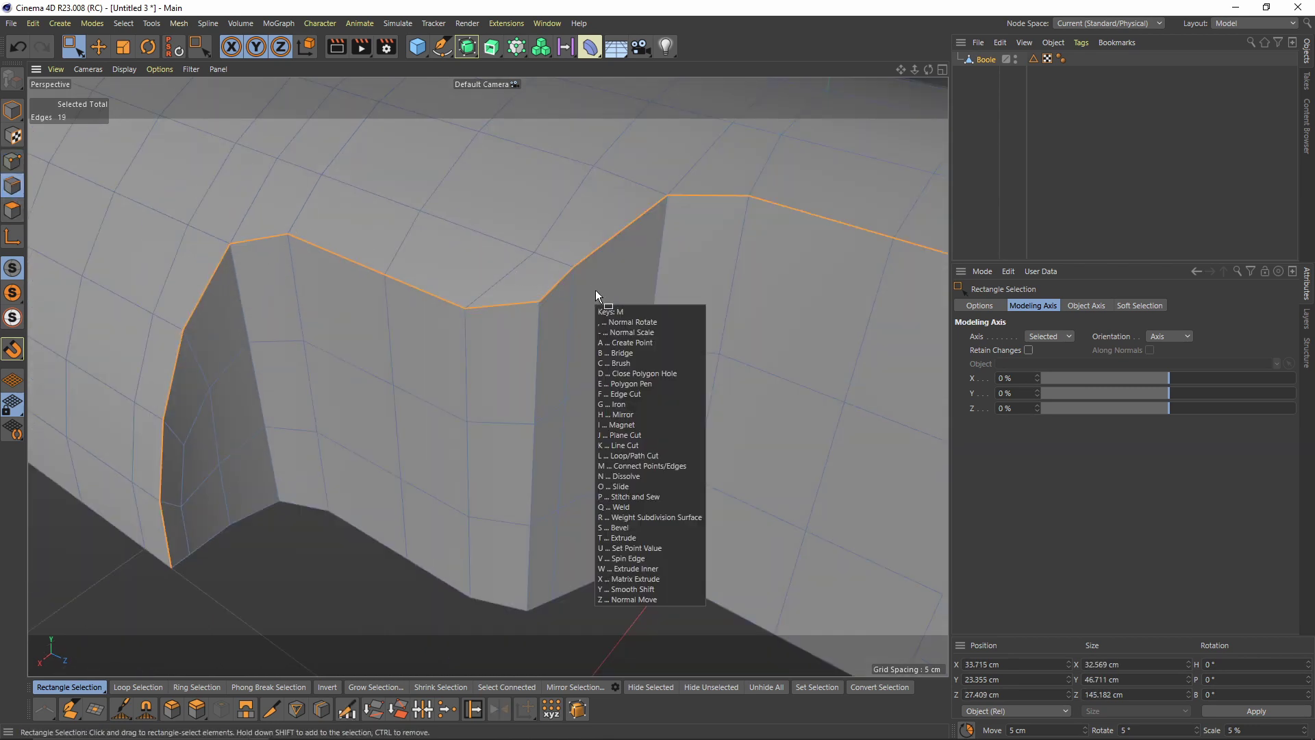
pyautogui.press('s')
pyautogui.moveTo(594, 290); pyautogui.dragTo(622, 290)
pyautogui.keyDown('alt'); pyautogui.moveTo(620, 239); pyautogui.dragTo(668, 352); pyautogui.keyUp('alt')
pyautogui.scroll(-5, 605, 244)
pyautogui.scroll(2, 418, 264)
pyautogui.hotkey('ctrl', 'z')
# Try to bevel the rim edges again in Solid mode with an offset of about 1.09 cm
pyautogui.click(1050, 336)
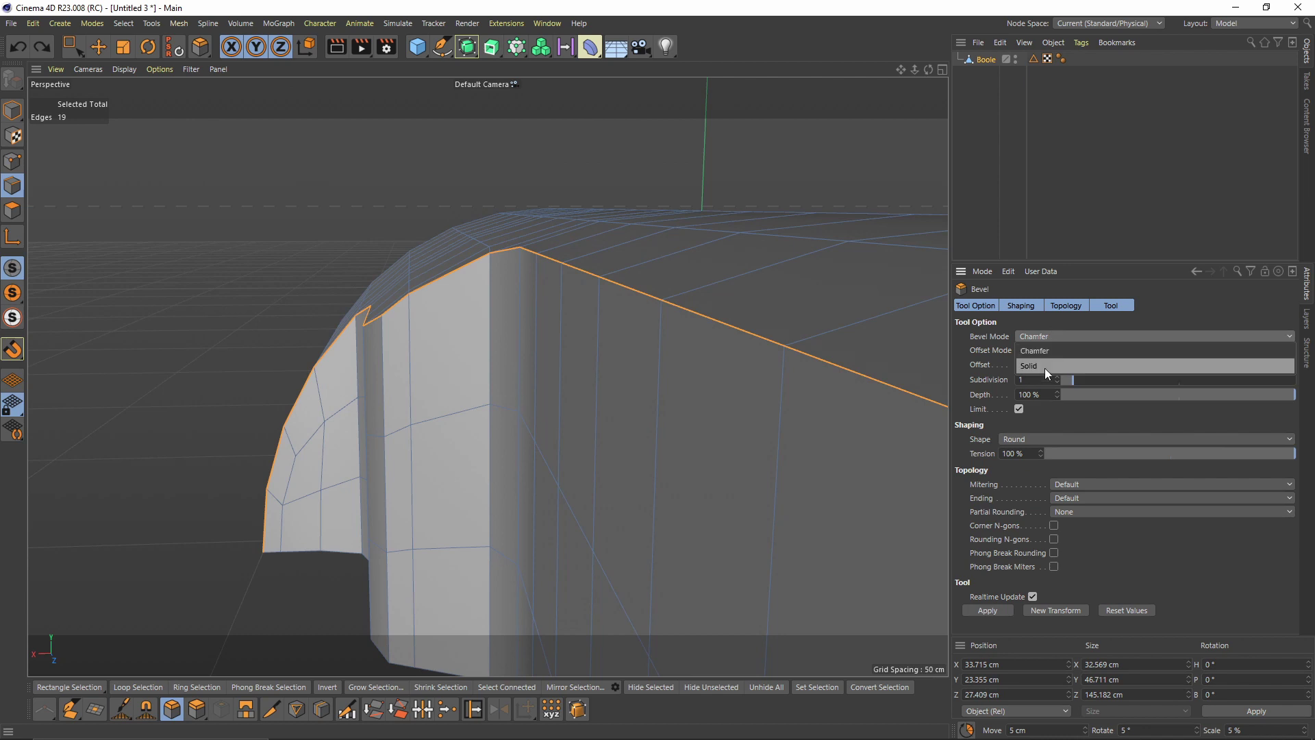
pyautogui.click(1045, 365)
pyautogui.moveTo(531, 287); pyautogui.dragTo(541, 288)
pyautogui.keyDown('alt'); pyautogui.moveTo(541, 287); pyautogui.dragTo(575, 302); pyautogui.keyUp('alt')
pyautogui.scroll(3, 542, 294)
pyautogui.hotkey('ctrl', 'z')
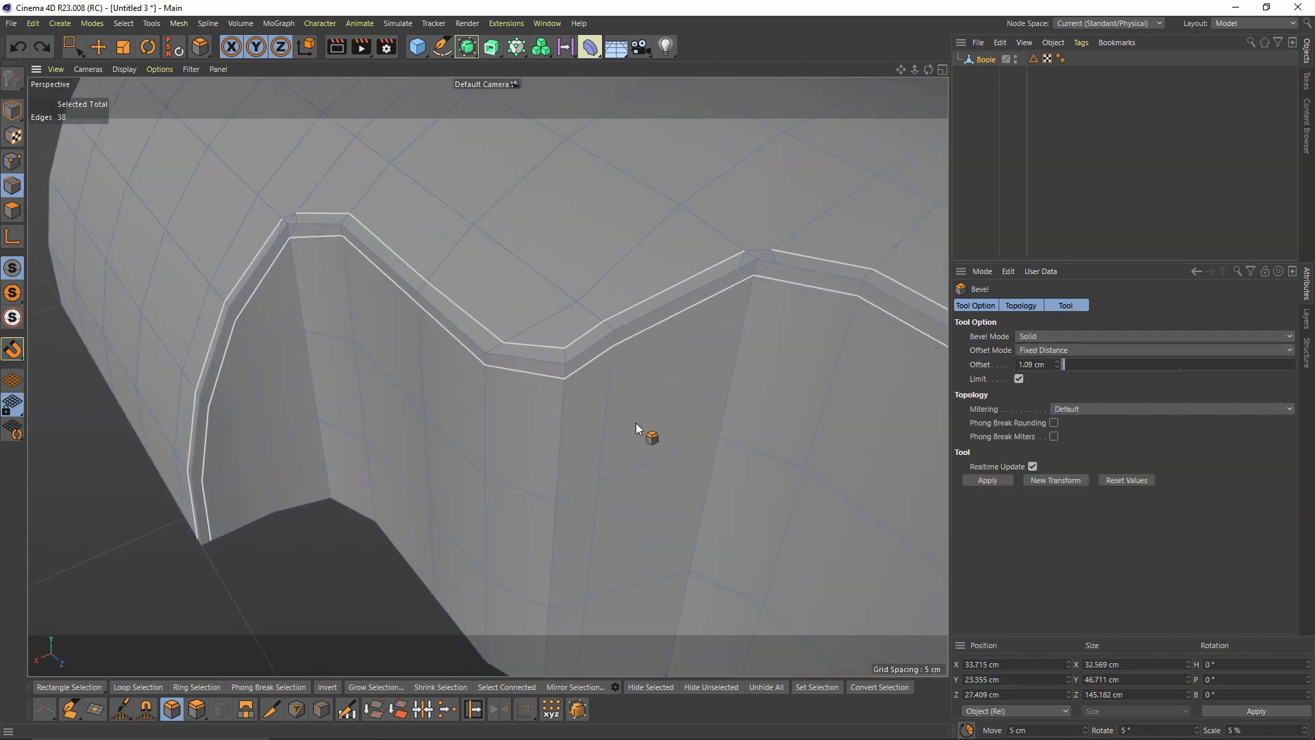
# Finish the Solid rim bevel at an offset of about 1.06 cm and slide the stray point beside the first step's upper corner onto that corner
pyautogui.moveTo(635, 422); pyautogui.dragTo(647, 422)
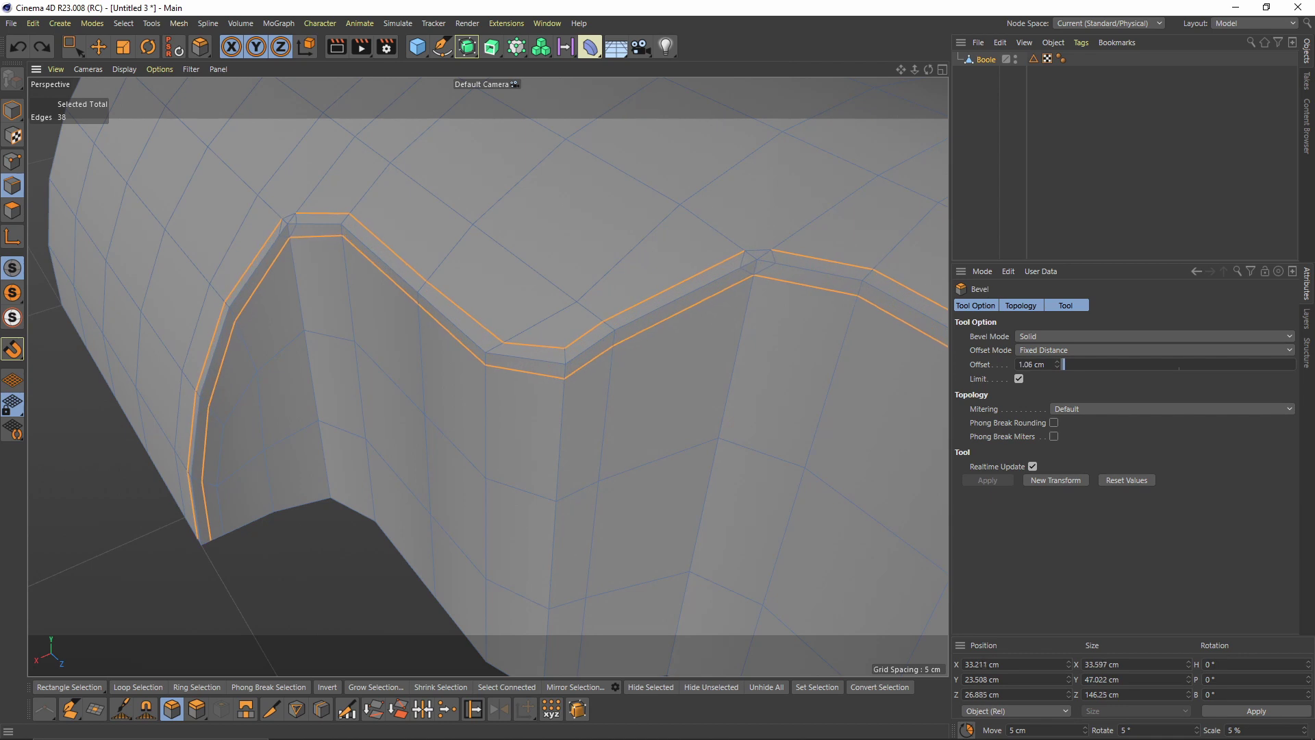
pyautogui.click(18, 161)
pyautogui.press('m')
pyautogui.press('o')
pyautogui.scroll(6, 291, 234)
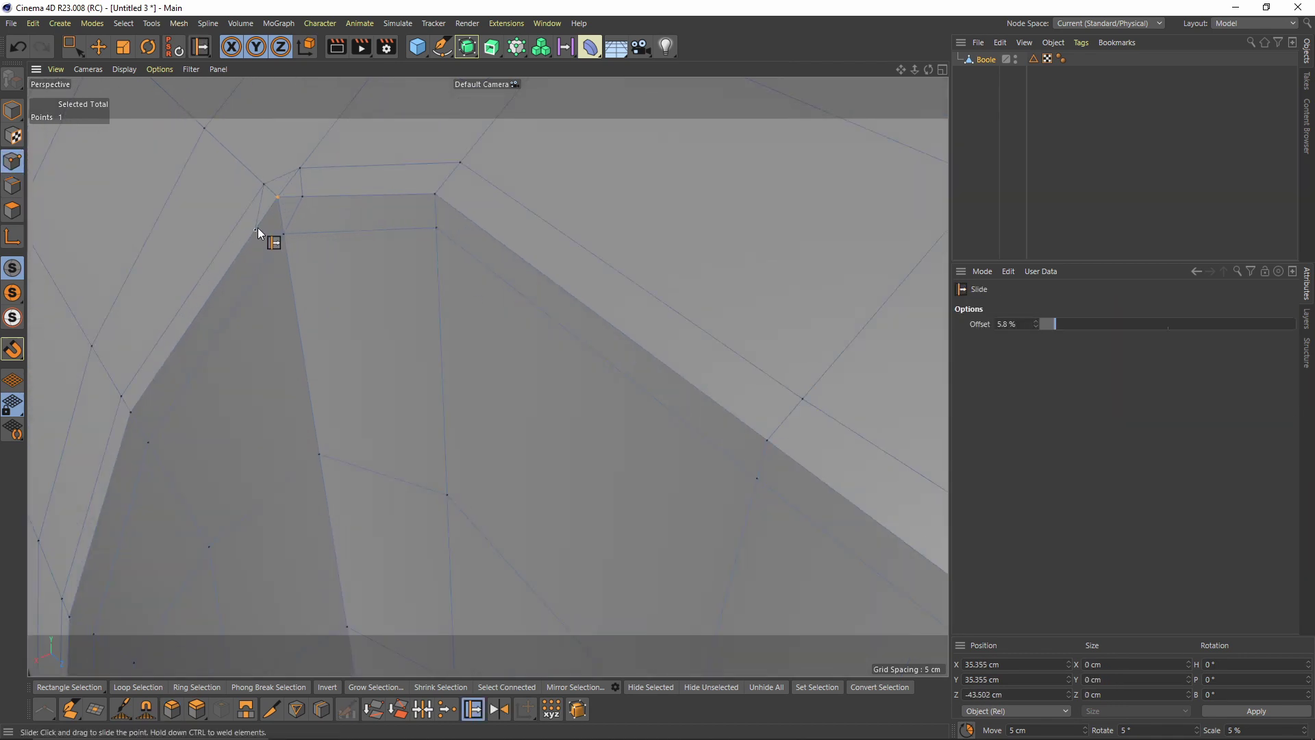
pyautogui.moveTo(258, 227); pyautogui.dragTo(282, 198)
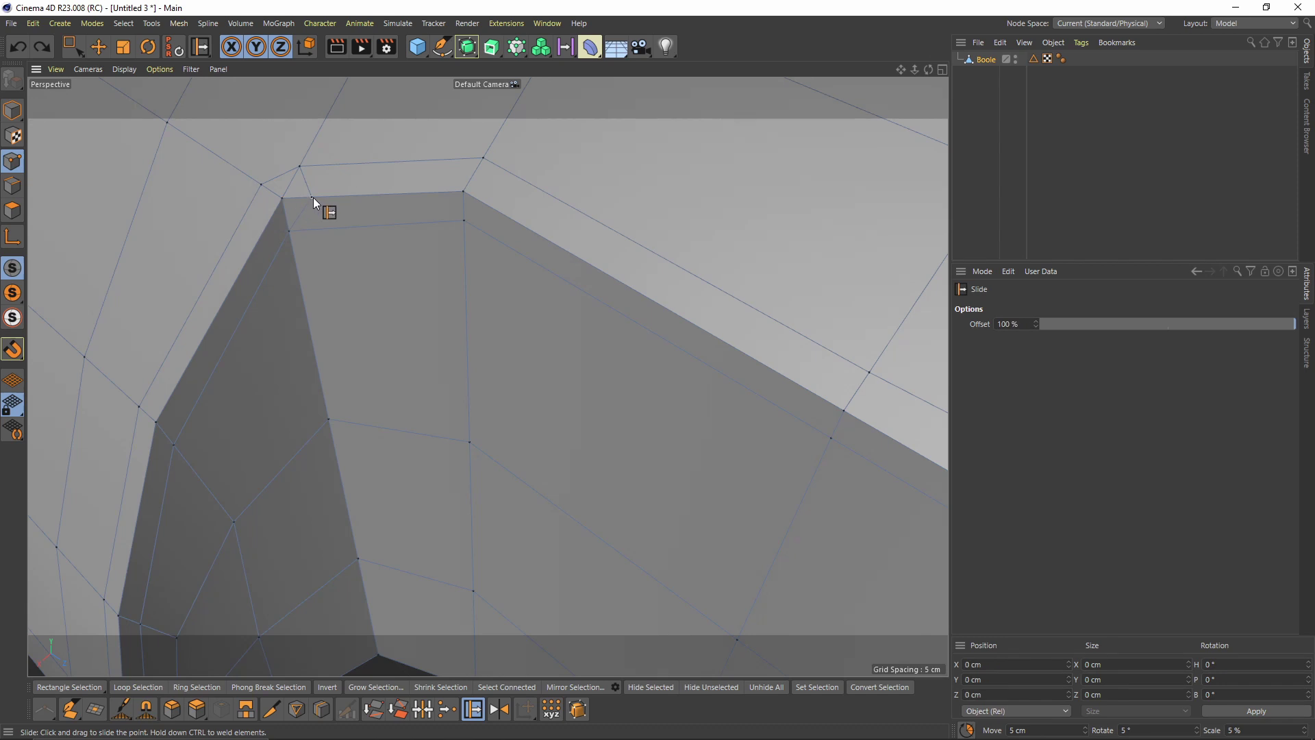
# Slide the point near the transition between the two cutout steps along its edge by about 15 %
pyautogui.scroll(-6, 367, 240)
pyautogui.keyDown('alt'); pyautogui.moveTo(669, 321); pyautogui.dragTo(375, 234, button='middle'); pyautogui.keyUp('alt')
pyautogui.scroll(3, 375, 234)
pyautogui.keyDown('alt'); pyautogui.moveTo(376, 234); pyautogui.dragTo(307, 349); pyautogui.keyUp('alt')
pyautogui.scroll(-5, 277, 332)
pyautogui.scroll(-3, 549, 277)
pyautogui.keyDown('alt'); pyautogui.moveTo(549, 277); pyautogui.dragTo(323, 326, button='middle'); pyautogui.keyUp('alt')
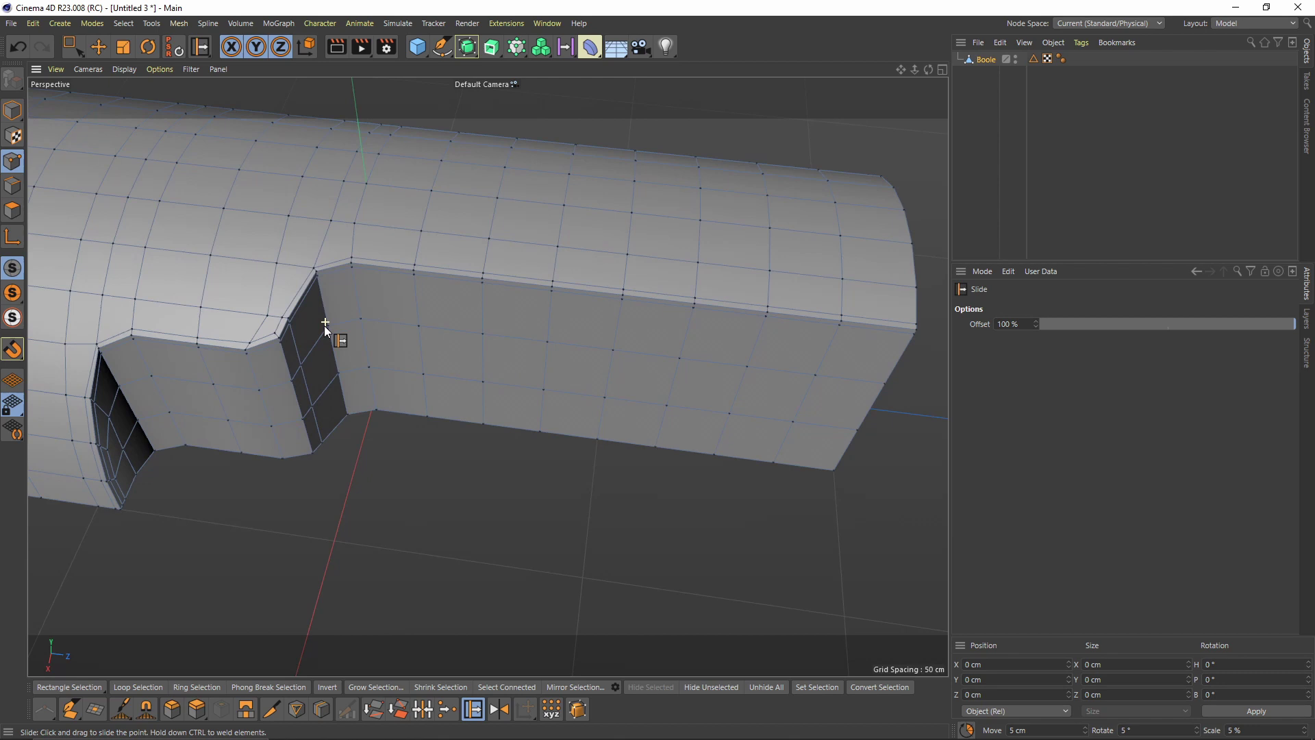
pyautogui.scroll(2, 323, 326)
pyautogui.moveTo(253, 311); pyautogui.dragTo(242, 309)
pyautogui.scroll(-3, 276, 304)
pyautogui.keyDown('alt'); pyautogui.moveTo(274, 300); pyautogui.dragTo(316, 321, button='middle'); pyautogui.keyUp('alt')
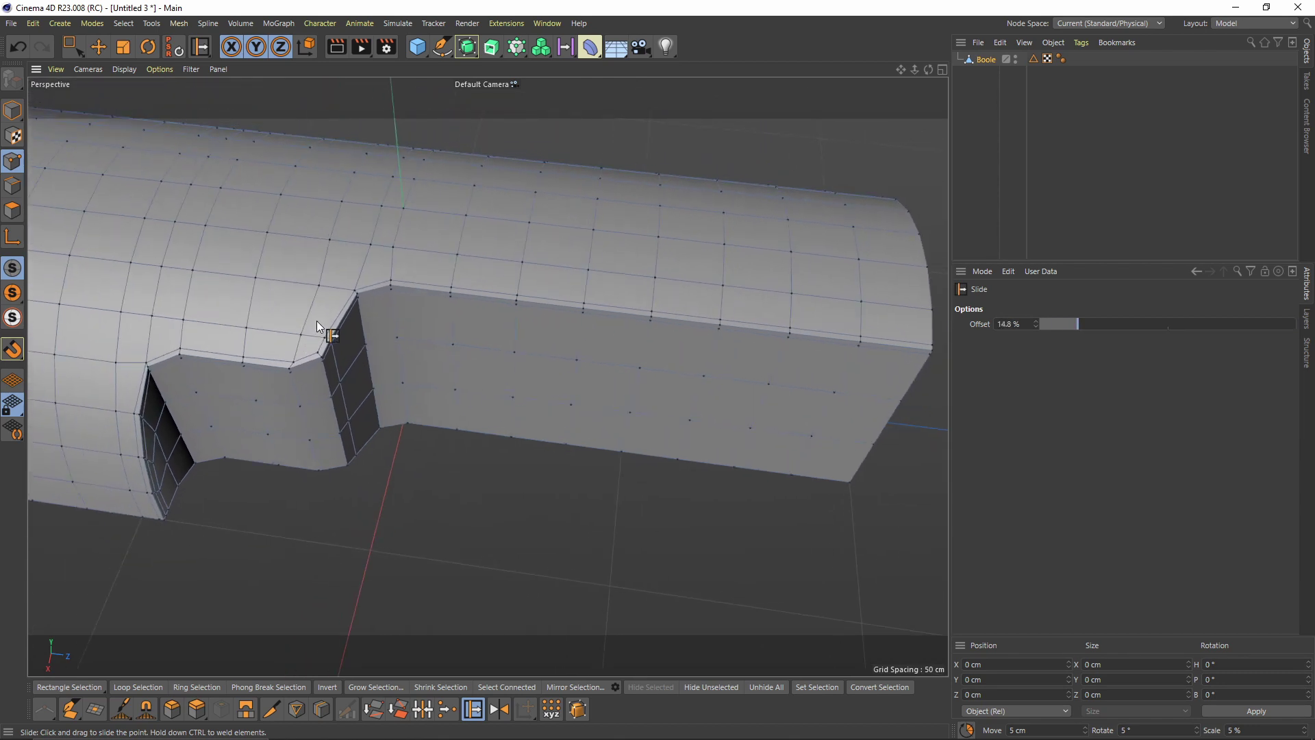
pyautogui.keyDown('alt'); pyautogui.moveTo(317, 325); pyautogui.dragTo(390, 256); pyautogui.keyUp('alt')
# Select only the upper edges of the loop behind the second step's corner, excluding those below, and shift them along Z
pyautogui.click(12, 185)
pyautogui.press('e')
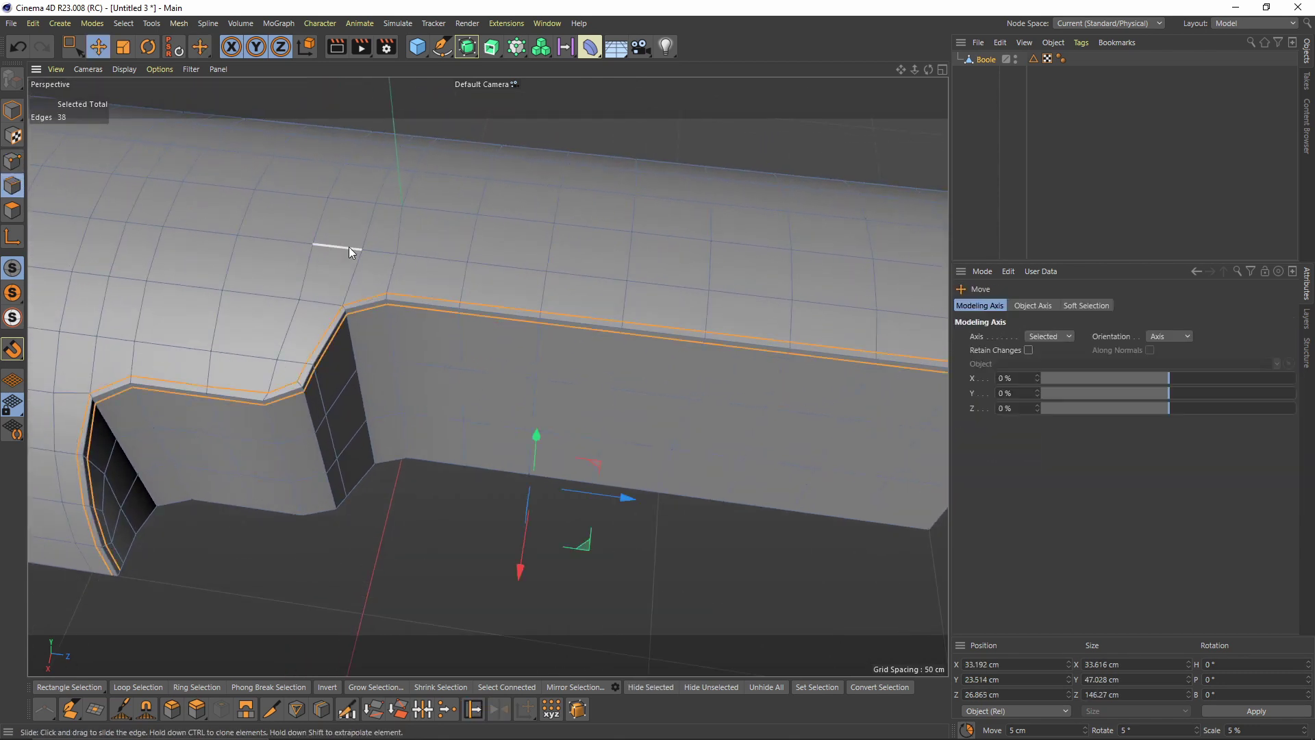
pyautogui.doubleClick(400, 231)
pyautogui.press('0')
pyautogui.keyDown('ctrl'); pyautogui.moveTo(364, 248); pyautogui.dragTo(482, 539); pyautogui.keyUp('ctrl')
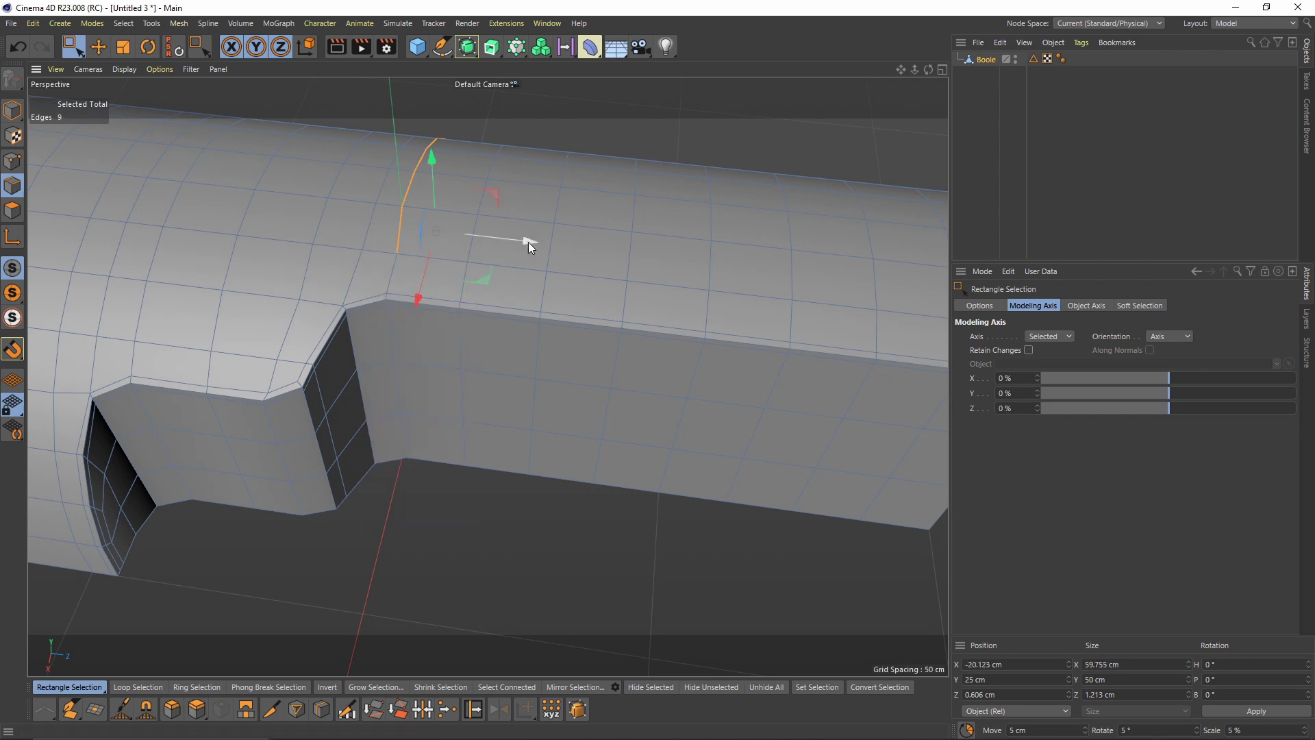
pyautogui.keyDown('alt'); pyautogui.moveTo(534, 242); pyautogui.dragTo(432, 252); pyautogui.keyUp('alt')
# Select the edge loops at the first step's corners and shift them along Z to even out the mesh spacing
pyautogui.press('e')
pyautogui.doubleClick(321, 320)
pyautogui.keyDown('alt'); pyautogui.moveTo(433, 252); pyautogui.dragTo(323, 332); pyautogui.keyUp('alt')
pyautogui.doubleClick(355, 310)
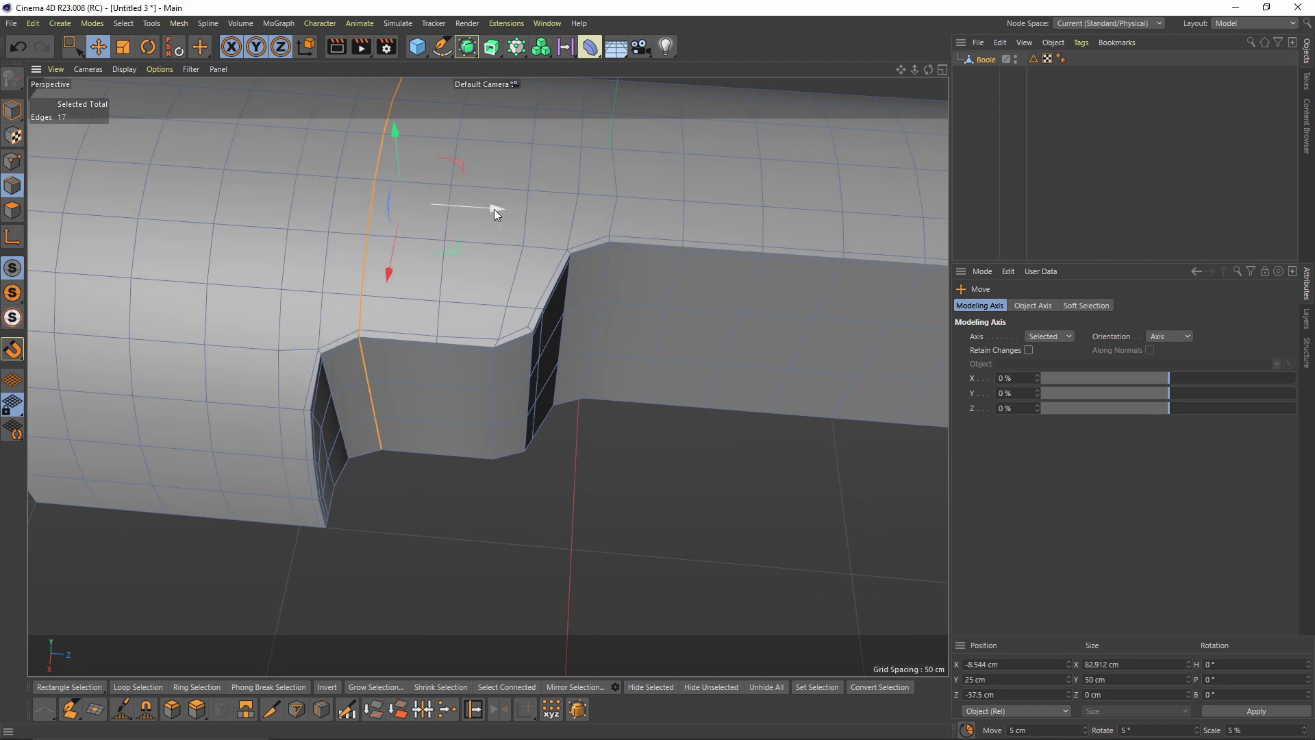
pyautogui.keyDown('alt'); pyautogui.moveTo(516, 277); pyautogui.dragTo(507, 308); pyautogui.keyUp('alt')
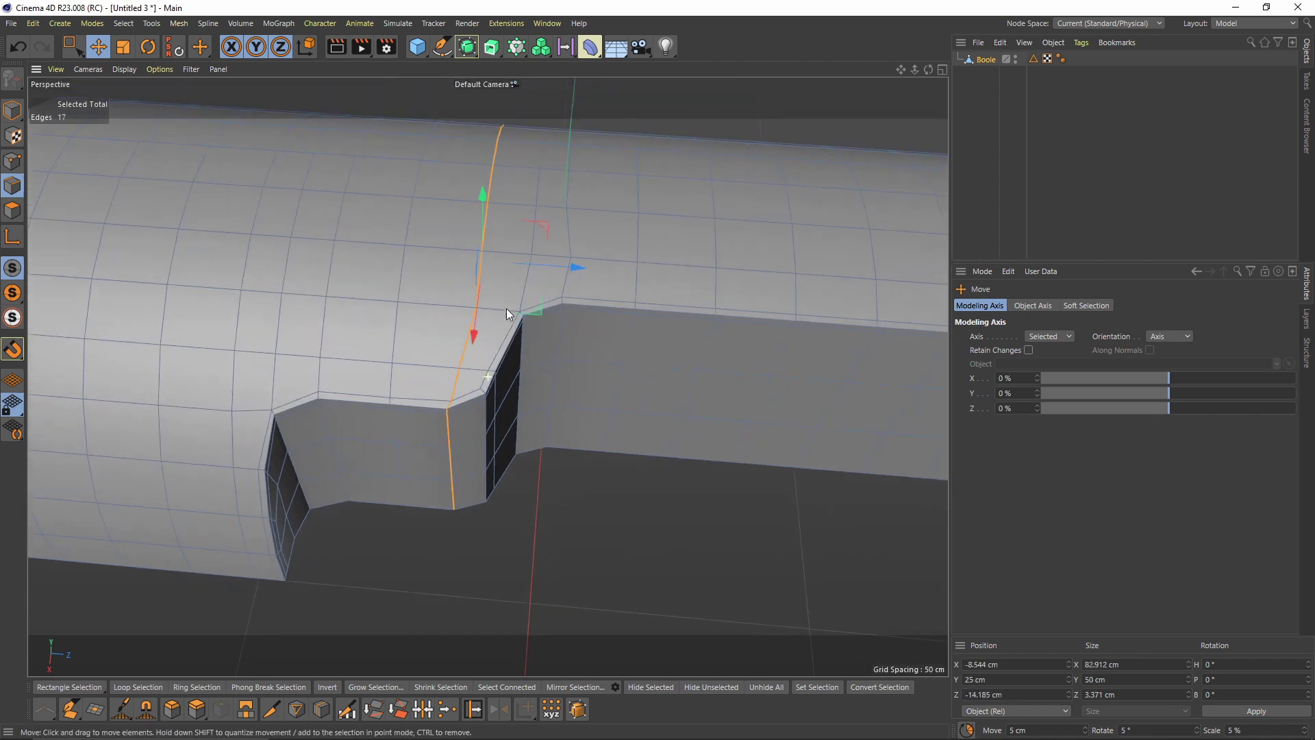
# Shift the edge loop at the second step's corner along Z to about 2.67 cm and undo the last adjustment
pyautogui.keyDown('alt'); pyautogui.moveTo(565, 262); pyautogui.dragTo(496, 306); pyautogui.keyUp('alt')
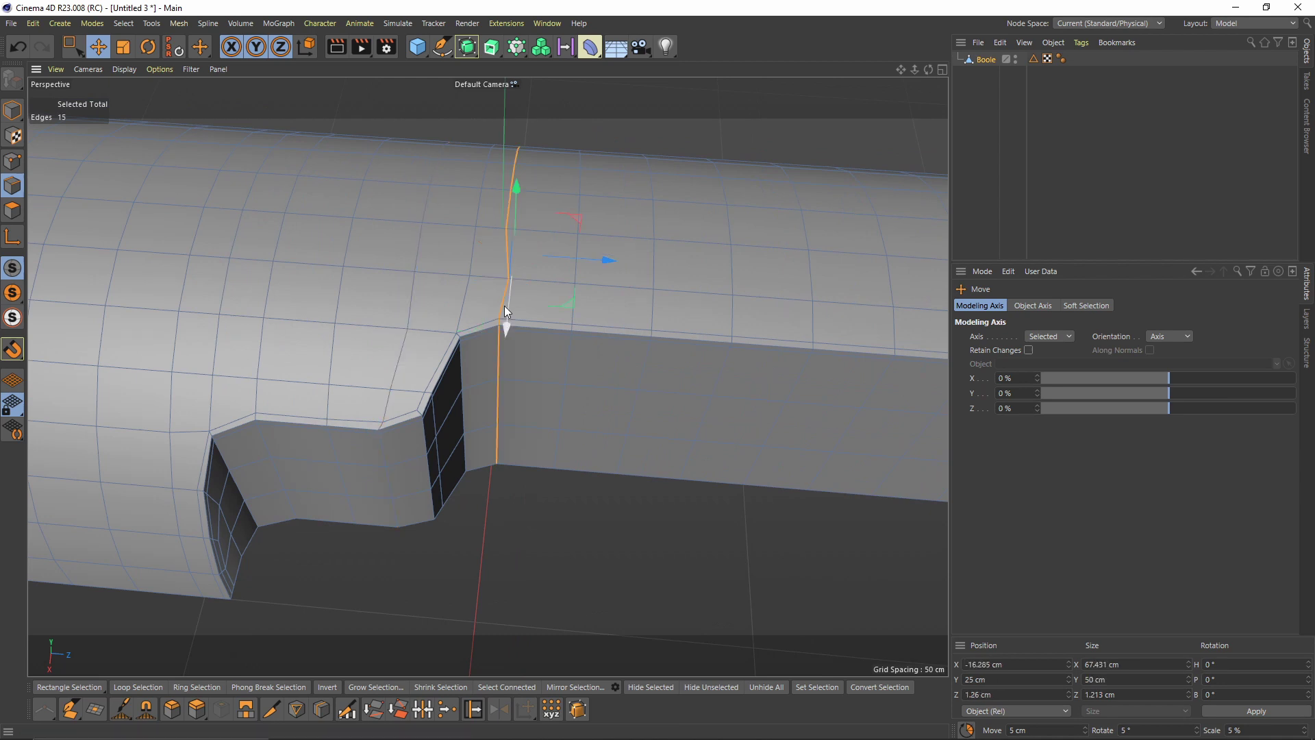
pyautogui.keyDown('alt'); pyautogui.moveTo(541, 294); pyautogui.dragTo(491, 229); pyautogui.keyUp('alt')
pyautogui.hotkey('ctrl', 'z')
pyautogui.keyDown('alt'); pyautogui.moveTo(361, 311); pyautogui.dragTo(383, 336); pyautogui.keyUp('alt')
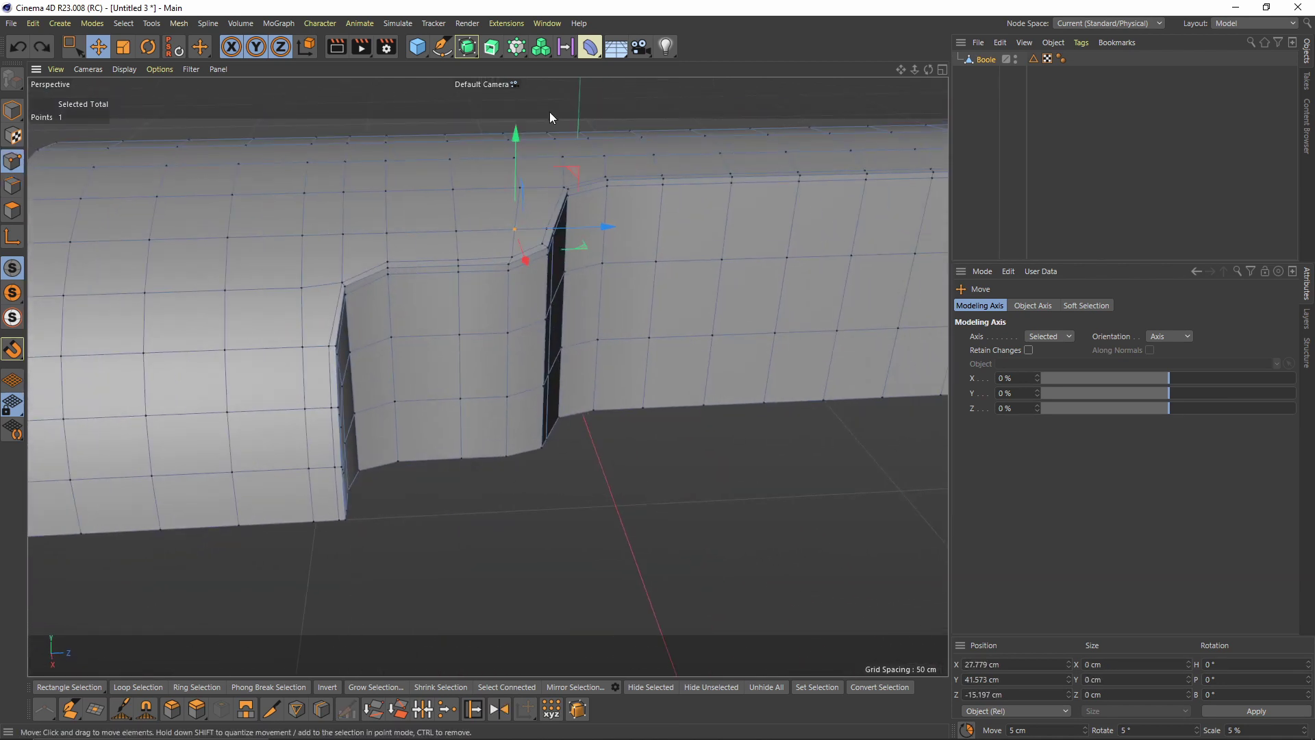
# Nest the Boole mesh in a Subdivision Surface and check the smoothed result with and without mesh lines
pyautogui.keyDown('alt'); pyautogui.click(467, 49); pyautogui.keyUp('alt')
pyautogui.moveTo(541, 206)
pyautogui.keyDown('alt'); pyautogui.mouseDown()
pyautogui.moveTo(563, 223)
pyautogui.moveTo(466, 255)
pyautogui.moveTo(537, 264)
pyautogui.moveTo(575, 247)
pyautogui.moveTo(516, 203)
pyautogui.moveTo(622, 242)
pyautogui.moveTo(528, 227)
pyautogui.moveTo(658, 197)
pyautogui.mouseUp(); pyautogui.keyUp('alt')
pyautogui.press('n')
pyautogui.press('a')
pyautogui.press('n')
pyautogui.press('b')
pyautogui.press('n')
pyautogui.press('a')
# Mirror the Boole mesh across the XZ plane with a Symmetry object inside the Subdivision Surface and check the full shape
pyautogui.click(993, 73)
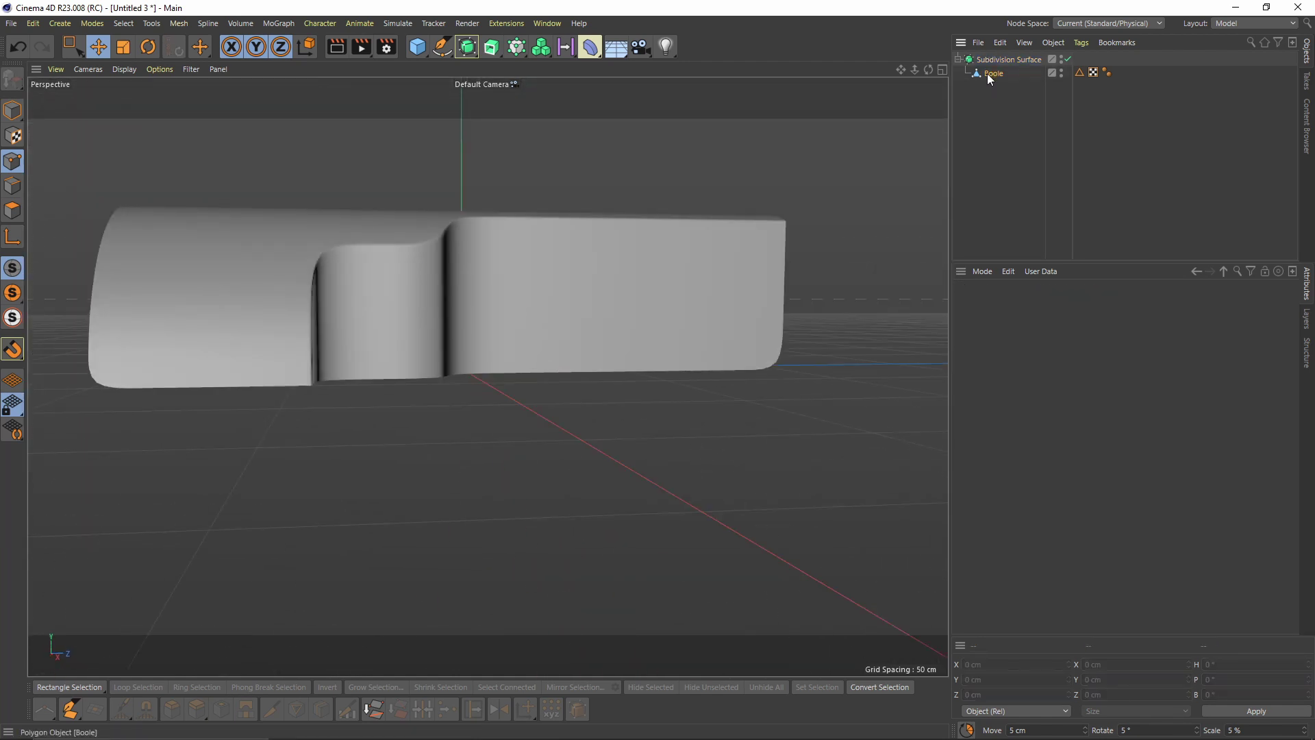
pyautogui.click(467, 47)
pyautogui.keyDown('alt'); pyautogui.click(635, 90); pyautogui.keyUp('alt')
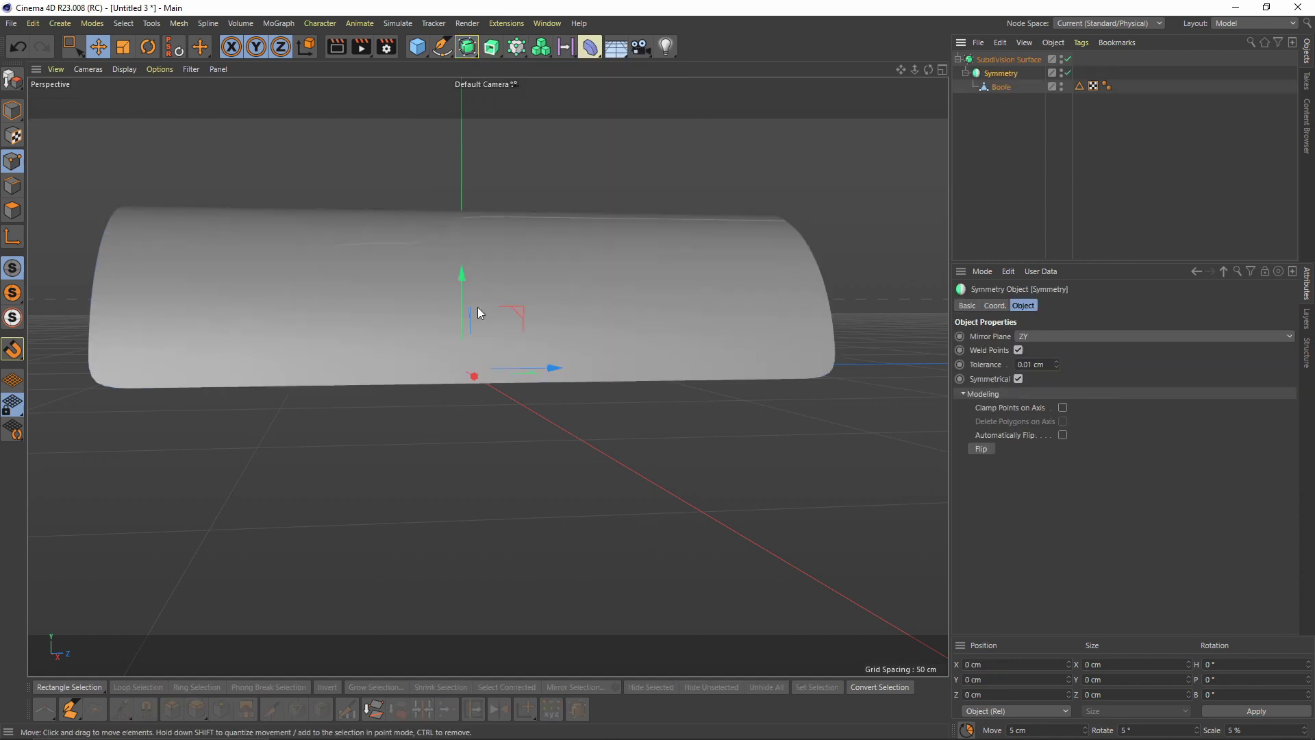
pyautogui.keyDown('alt'); pyautogui.moveTo(477, 307); pyautogui.dragTo(446, 320); pyautogui.keyUp('alt')
pyautogui.scroll(-2, 1070, 340)
pyautogui.press('n')
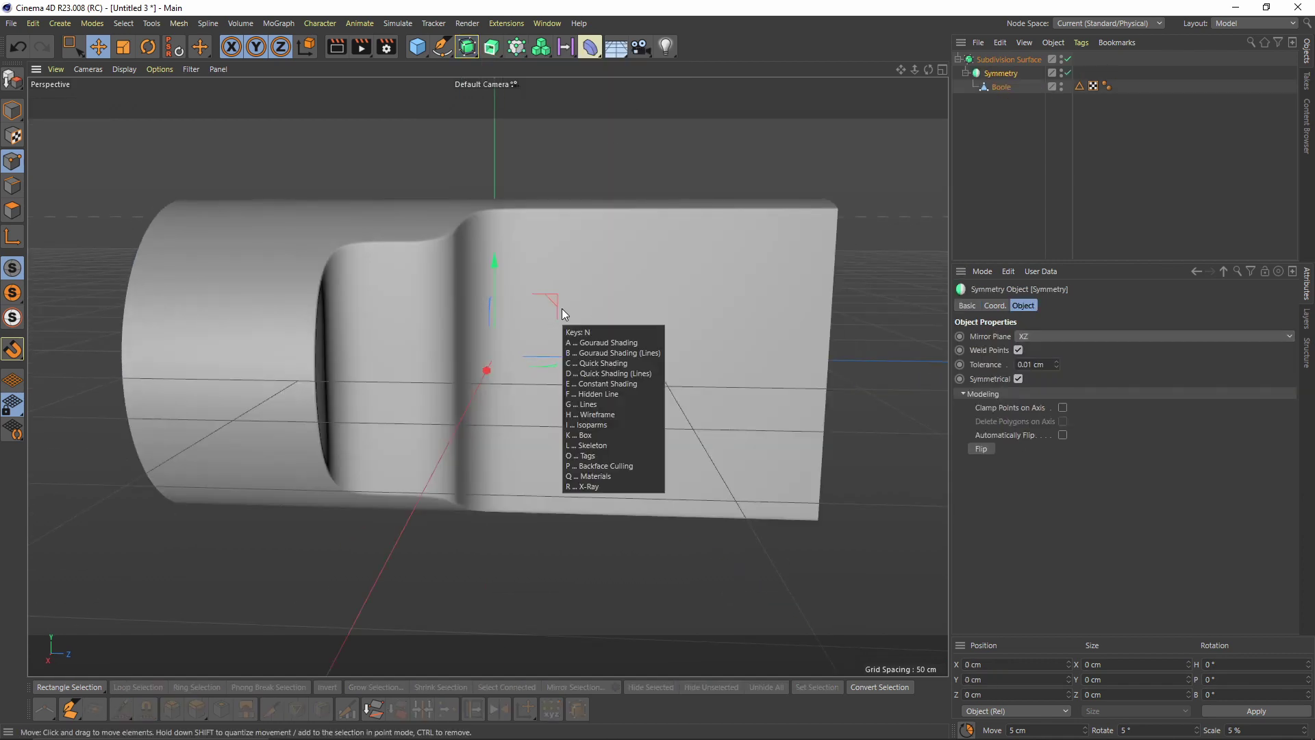
pyautogui.press('b')
pyautogui.moveTo(524, 310)
pyautogui.keyDown('alt'); pyautogui.mouseDown()
pyautogui.moveTo(446, 343)
pyautogui.moveTo(485, 369)
pyautogui.mouseUp(); pyautogui.keyUp('alt')
pyautogui.press('n')
pyautogui.press('a')
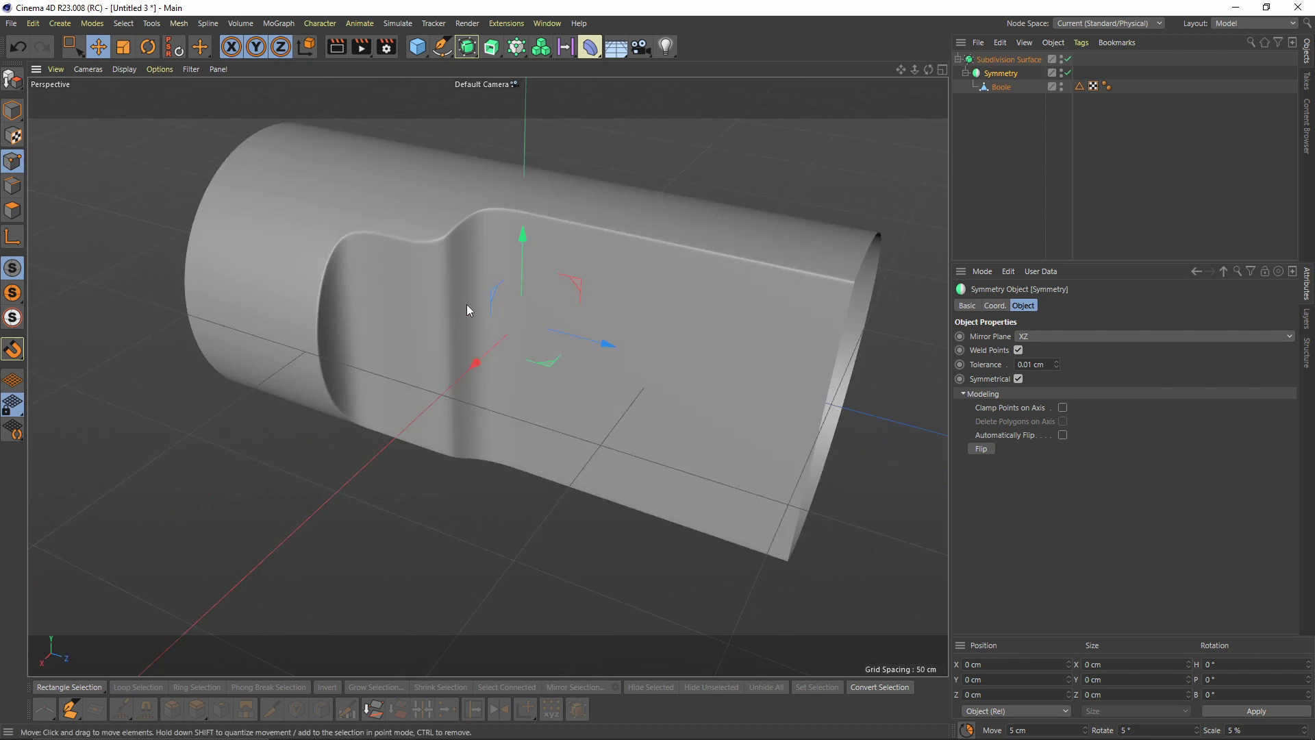
pyautogui.moveTo(415, 255)
pyautogui.keyDown('alt'); pyautogui.mouseDown()
pyautogui.moveTo(376, 249)
pyautogui.moveTo(438, 252)
pyautogui.moveTo(397, 248)
pyautogui.mouseUp(); pyautogui.keyUp('alt')
# Turn off the subdivision preview and select the inner bevel edge loop along the cutout rim of the Boole mesh
pyautogui.click(1005, 89)
pyautogui.press('q')
pyautogui.scroll(2, 481, 259)
pyautogui.click(21, 185)
pyautogui.click(20, 184)
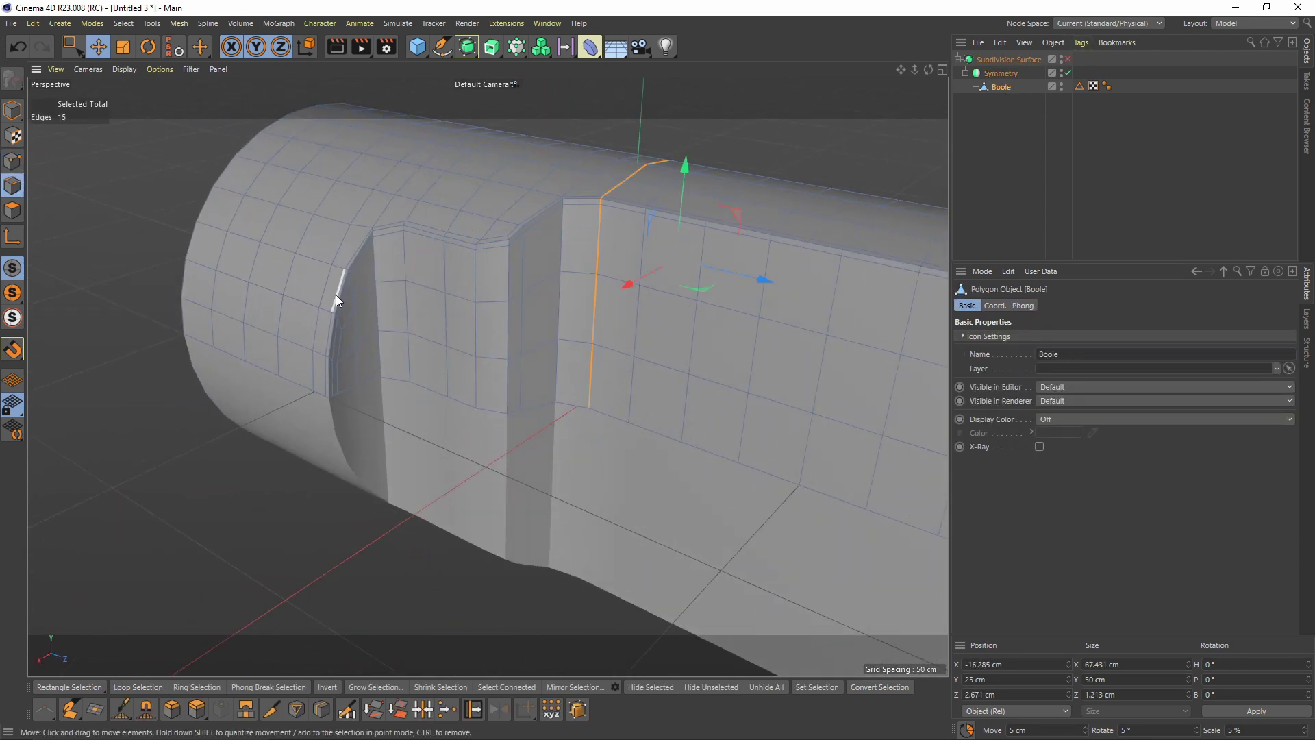
pyautogui.click(331, 343)
pyautogui.scroll(4, 333, 344)
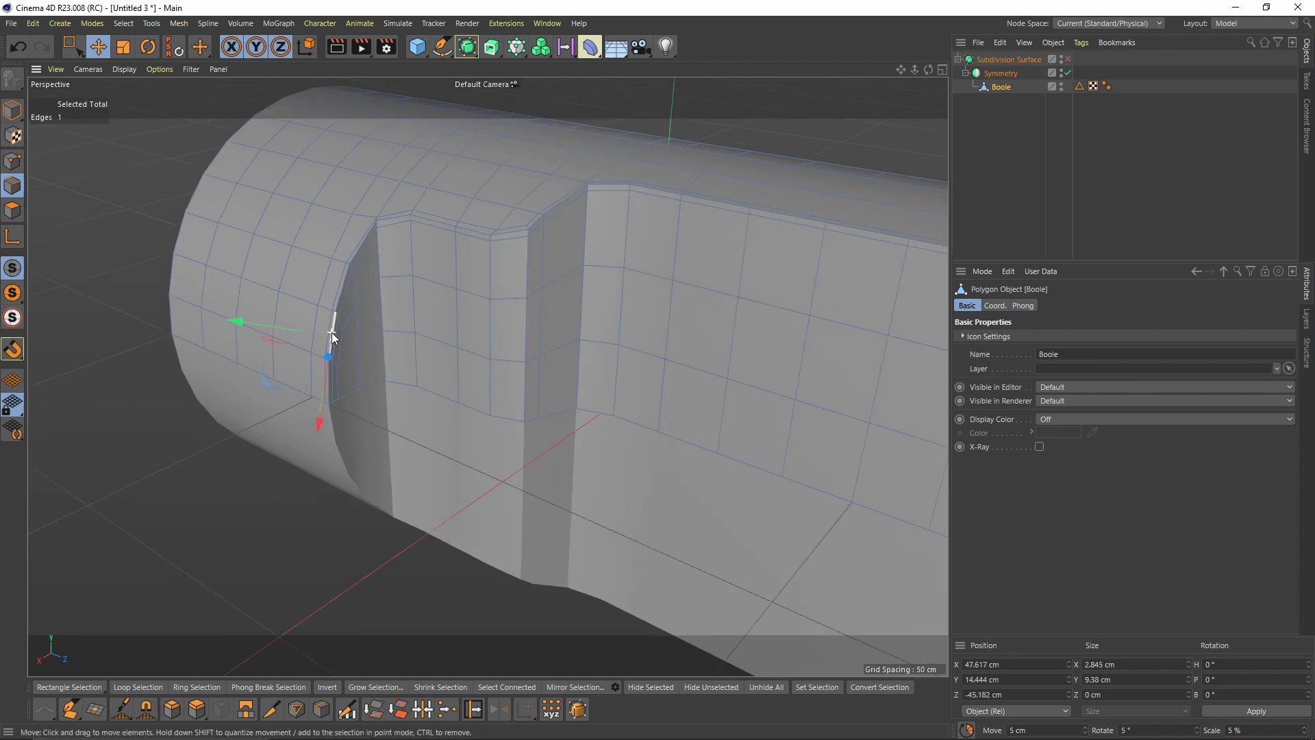
pyautogui.doubleClick(351, 269)
pyautogui.doubleClick(502, 186)
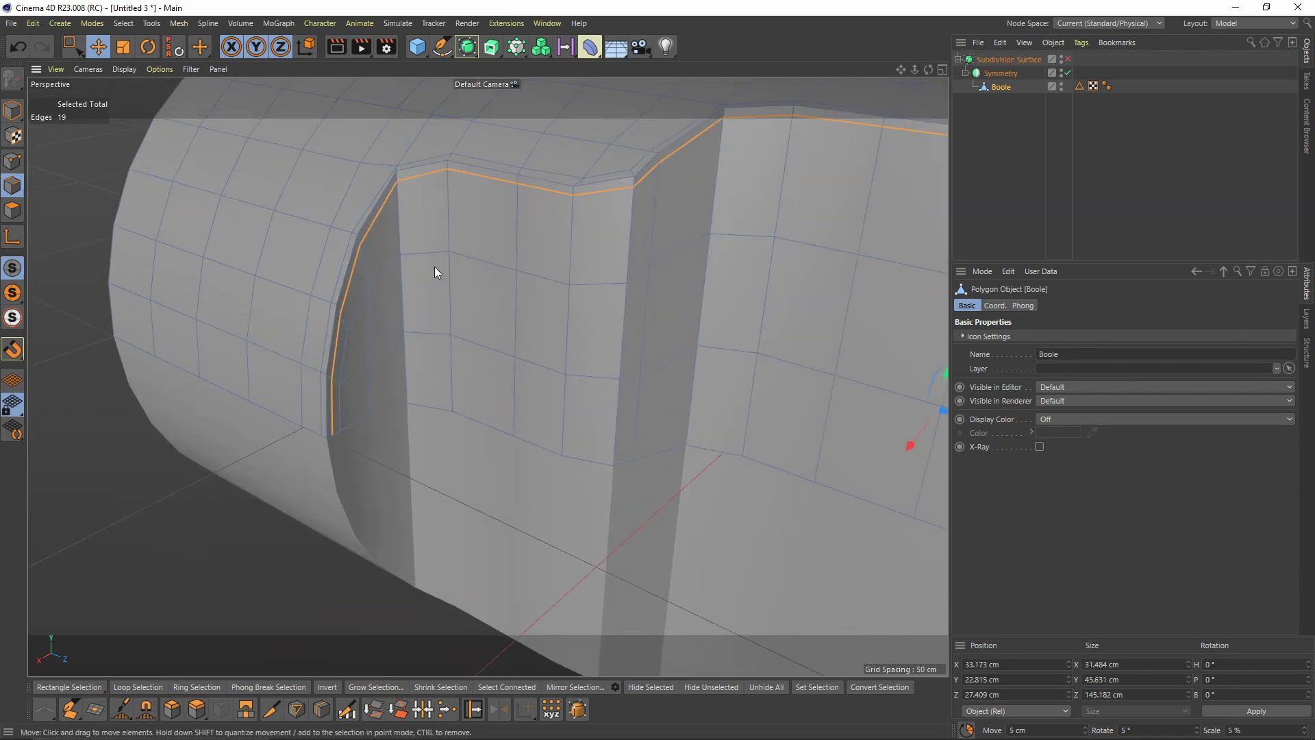
# Edge-slide the selected rim loop with a Proportional offset of about 13.7 %
pyautogui.keyDown('alt'); pyautogui.moveTo(794, 228); pyautogui.dragTo(508, 261, button='middle'); pyautogui.keyUp('alt')
pyautogui.scroll(-3, 508, 261)
pyautogui.keyDown('alt'); pyautogui.moveTo(897, 317); pyautogui.dragTo(537, 260, button='middle'); pyautogui.keyUp('alt')
pyautogui.press('m')
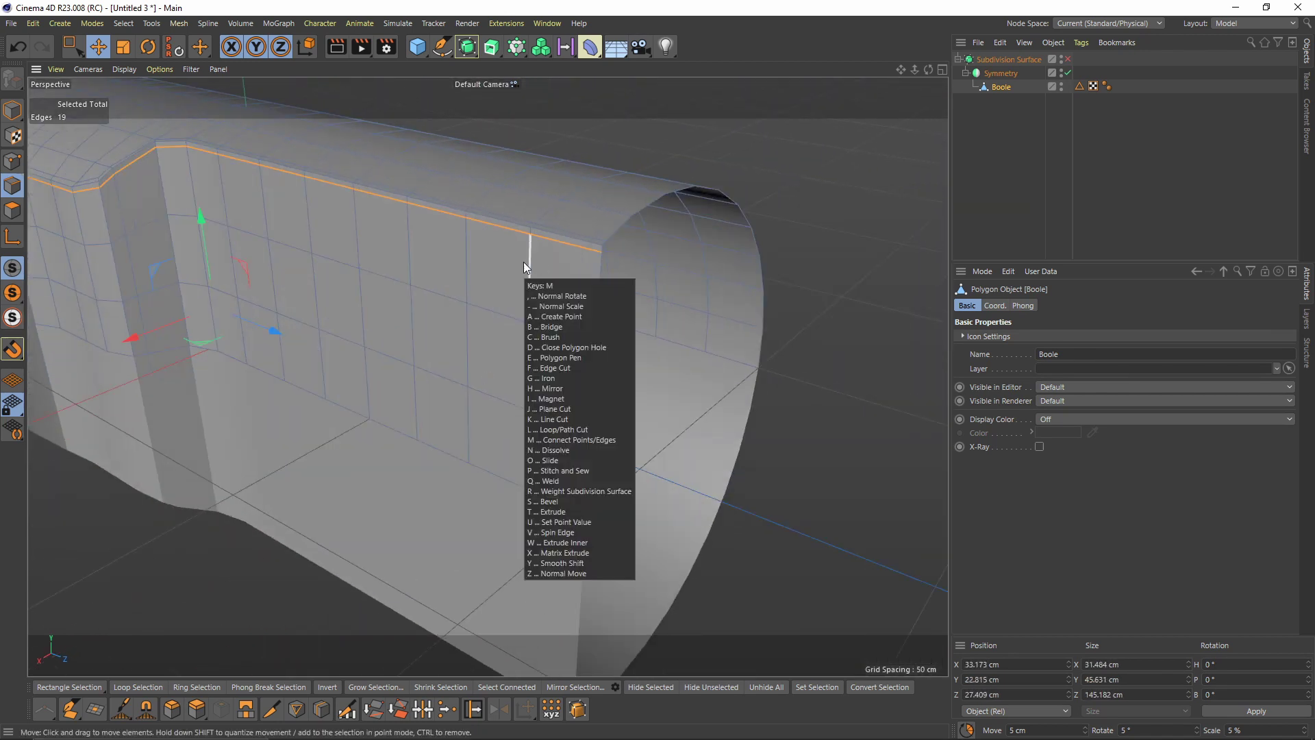
pyautogui.press('o')
pyautogui.keyDown('alt'); pyautogui.moveTo(532, 252); pyautogui.dragTo(682, 270); pyautogui.keyUp('alt')
pyautogui.rightClick(651, 267)
pyautogui.click(700, 508)
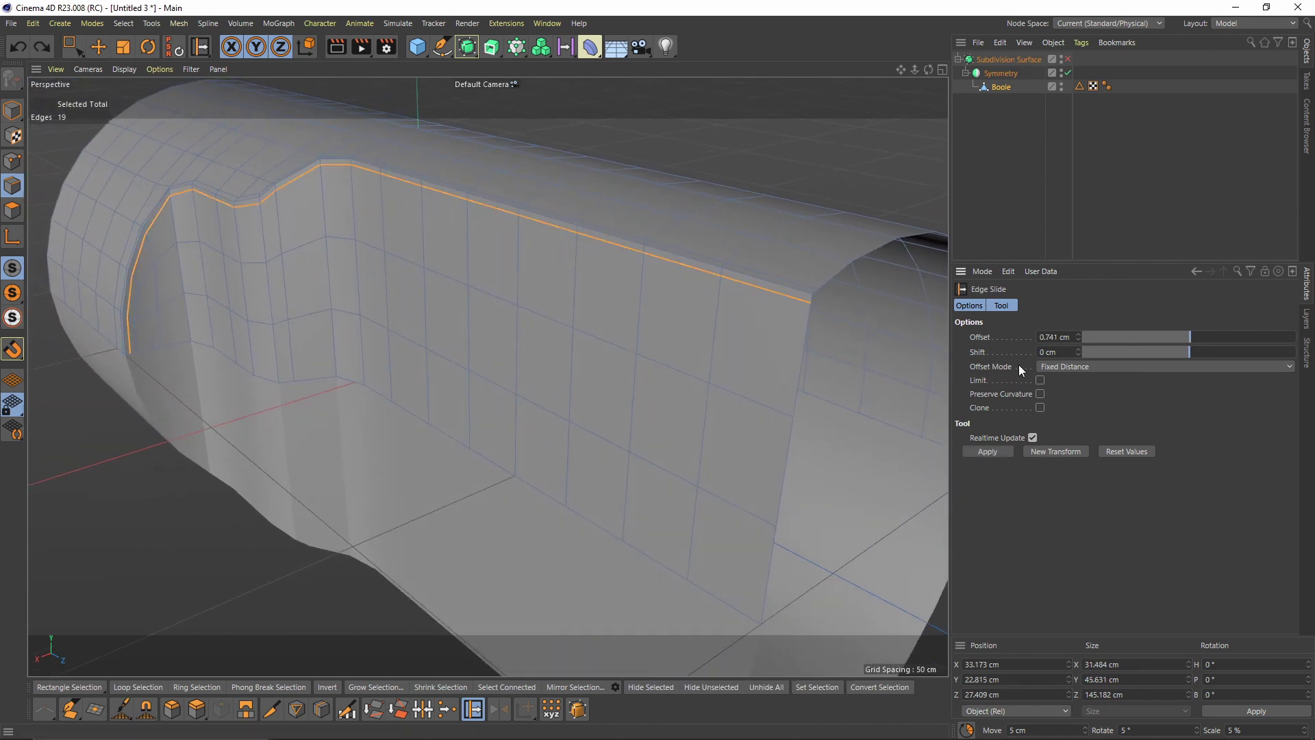
pyautogui.click(1060, 367)
pyautogui.click(1063, 394)
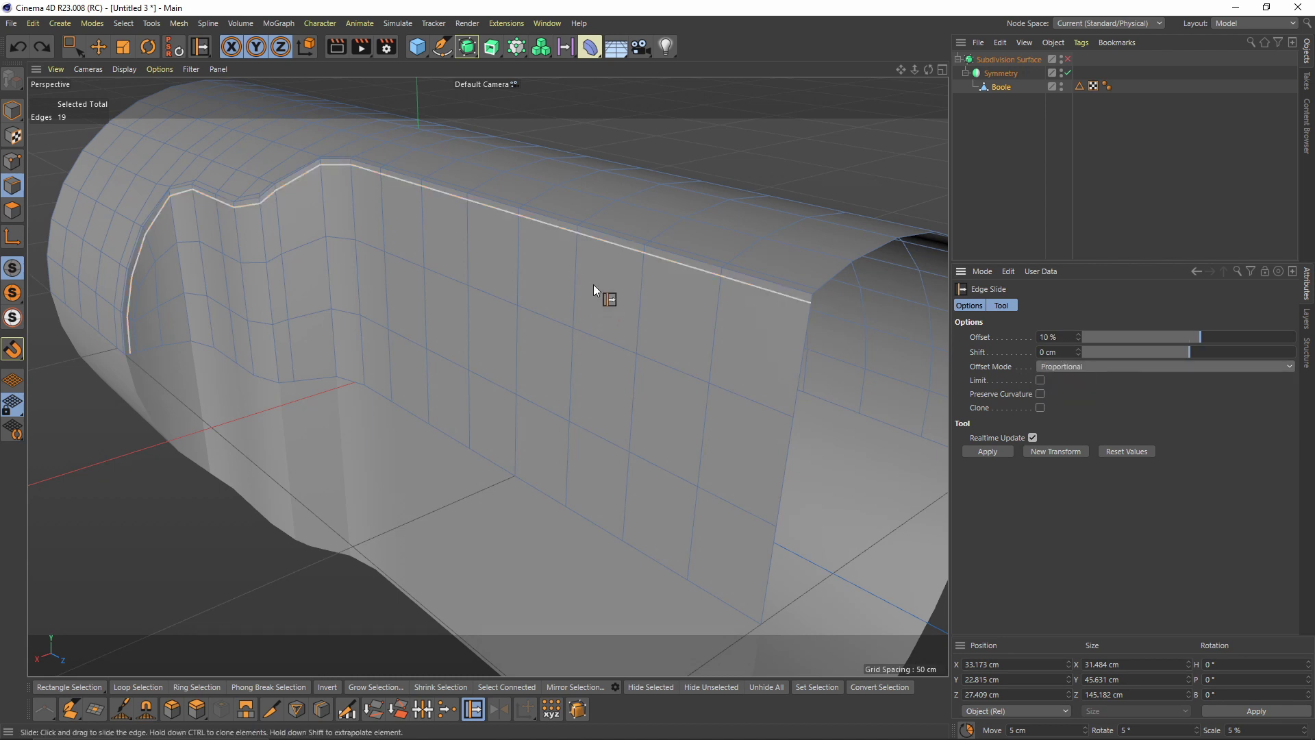
pyautogui.moveTo(621, 249); pyautogui.dragTo(567, 241)
# Turn the subdivision back on, deselect everything and examine the smoothed cutout rim from several angles
pyautogui.press('q')
pyautogui.click(962, 178)
pyautogui.scroll(-5, 356, 255)
pyautogui.keyDown('alt'); pyautogui.moveTo(356, 255); pyautogui.dragTo(494, 219); pyautogui.keyUp('alt')
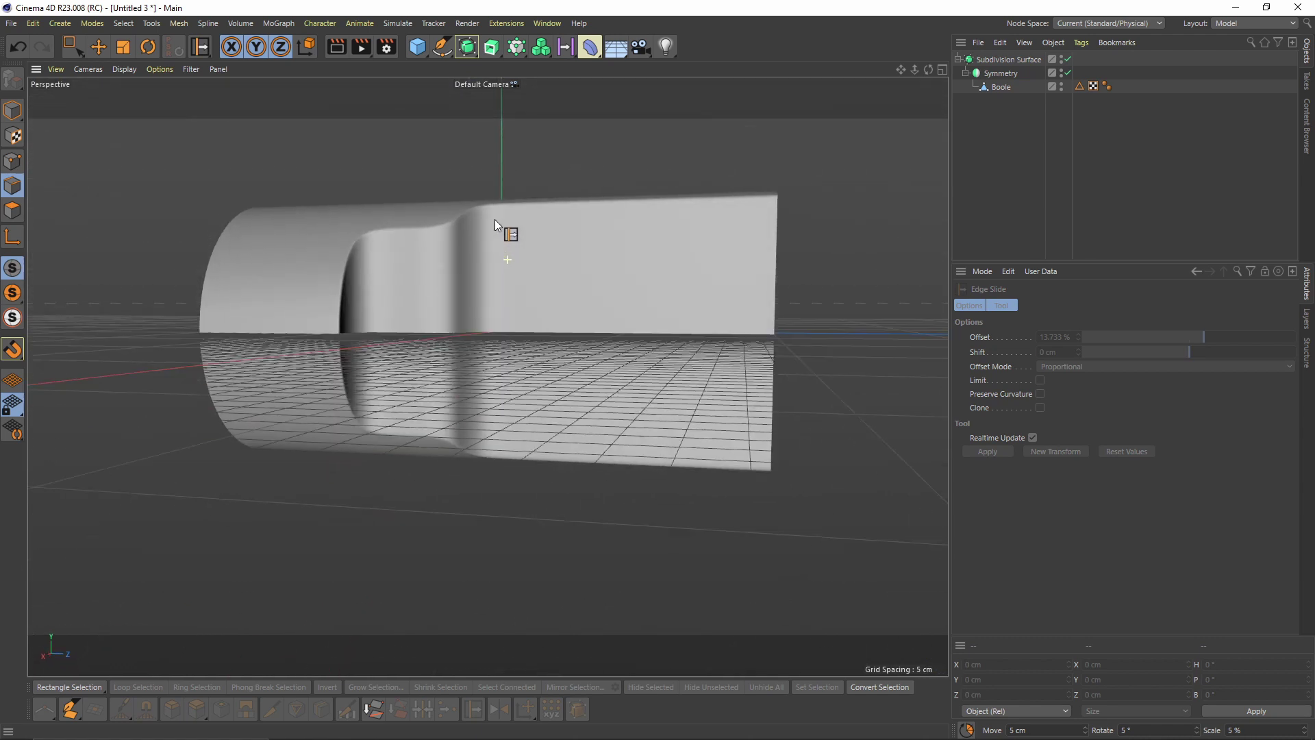
pyautogui.scroll(5, 411, 232)
pyautogui.keyDown('alt'); pyautogui.moveTo(411, 231); pyautogui.dragTo(470, 371); pyautogui.keyUp('alt')
pyautogui.press('q')
pyautogui.click(485, 207)
pyautogui.press('q')
pyautogui.click(1136, 194)
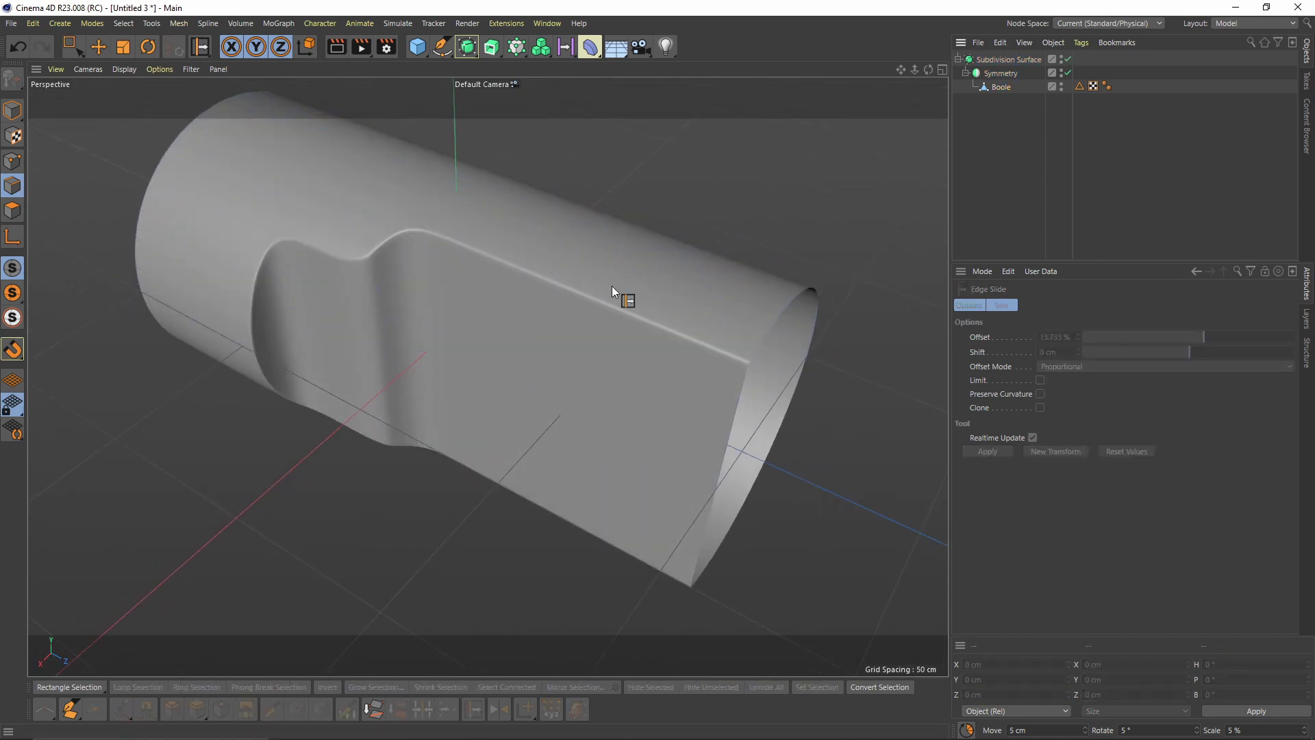
pyautogui.keyDown('alt'); pyautogui.moveTo(611, 286); pyautogui.dragTo(644, 281); pyautogui.keyUp('alt')
pyautogui.keyDown('alt'); pyautogui.moveTo(644, 281); pyautogui.dragTo(543, 290, button='right'); pyautogui.keyUp('alt')
pyautogui.keyDown('alt'); pyautogui.moveTo(543, 290); pyautogui.dragTo(570, 262); pyautogui.keyUp('alt')
pyautogui.keyDown('alt'); pyautogui.moveTo(470, 276); pyautogui.dragTo(577, 257, button='right'); pyautogui.keyUp('alt')
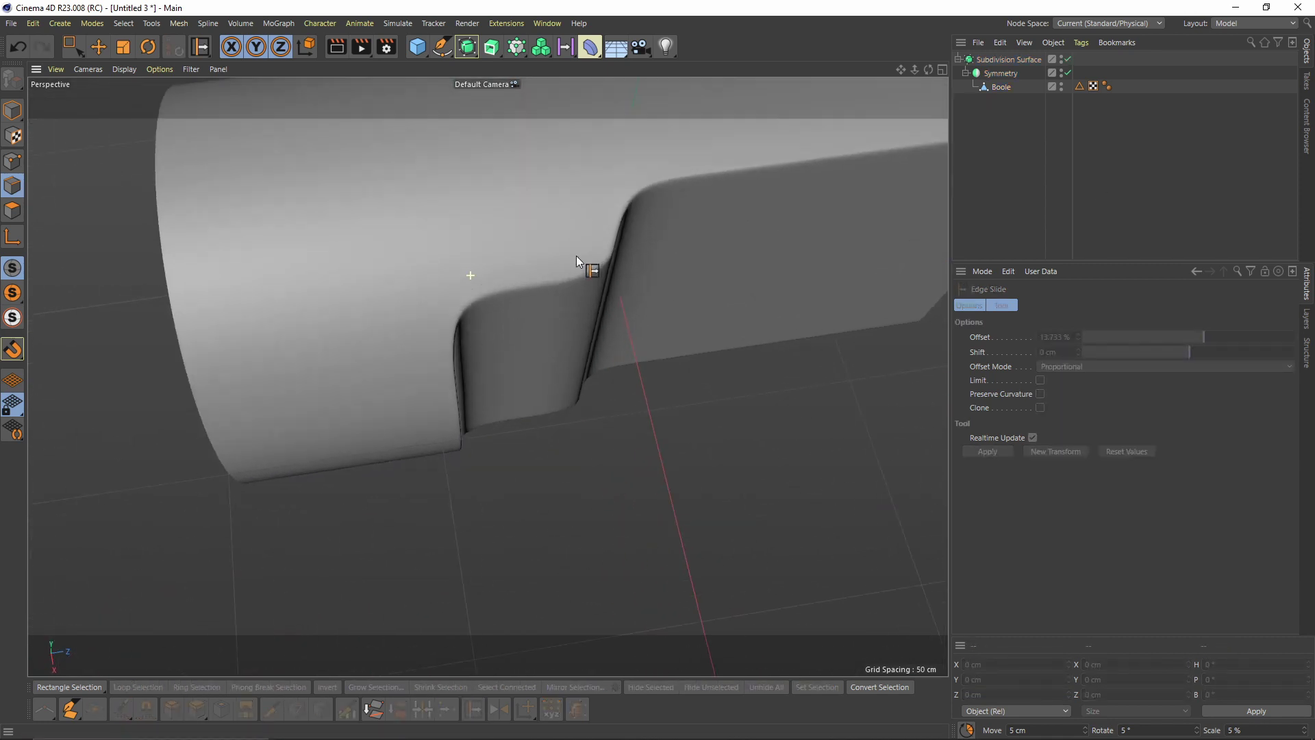
pyautogui.keyDown('alt'); pyautogui.moveTo(488, 377); pyautogui.dragTo(562, 240); pyautogui.keyUp('alt')
pyautogui.keyDown('alt'); pyautogui.moveTo(563, 239); pyautogui.dragTo(501, 255, button='right'); pyautogui.keyUp('alt')
# Switch to the Standard layout, create a new material and apply it to the tube
pyautogui.click(1256, 23)
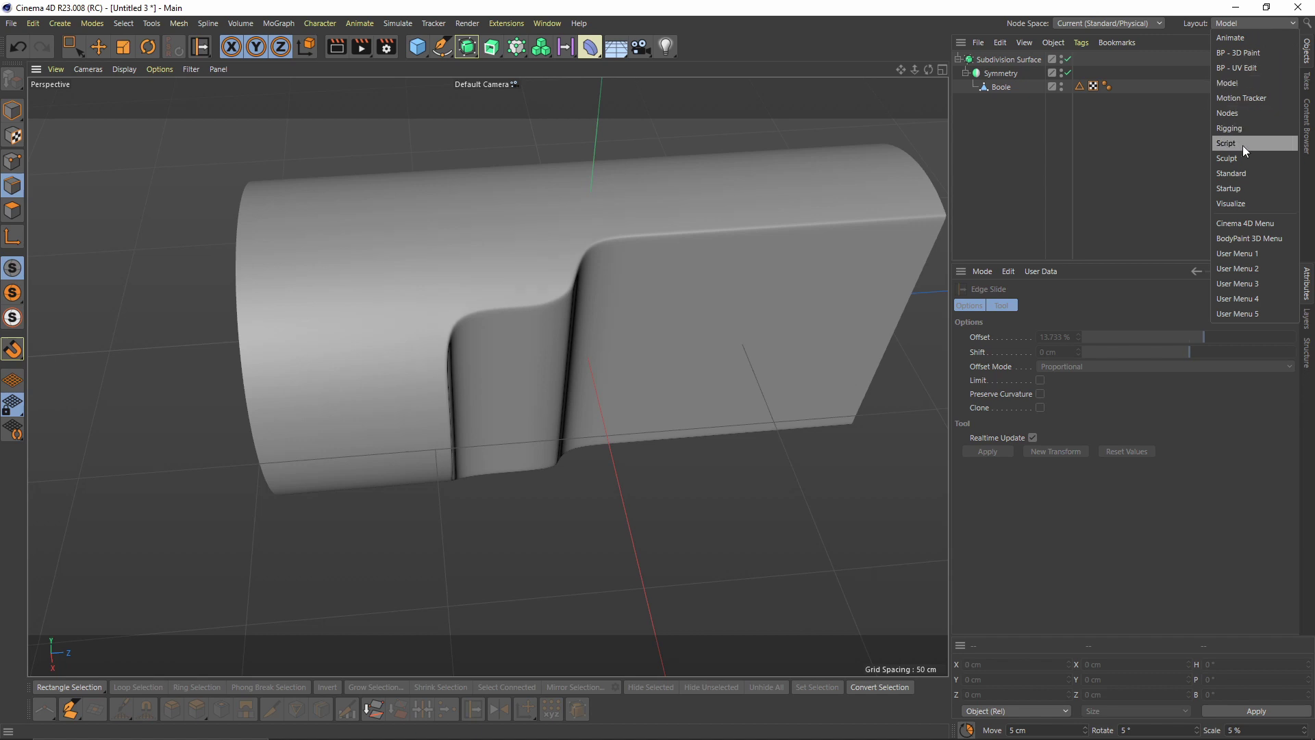
pyautogui.click(1240, 173)
pyautogui.doubleClick(47, 671)
pyautogui.moveTo(44, 663); pyautogui.dragTo(441, 302)
# Open the new material for editing and set its color to a fully saturated red
pyautogui.doubleClick(43, 664)
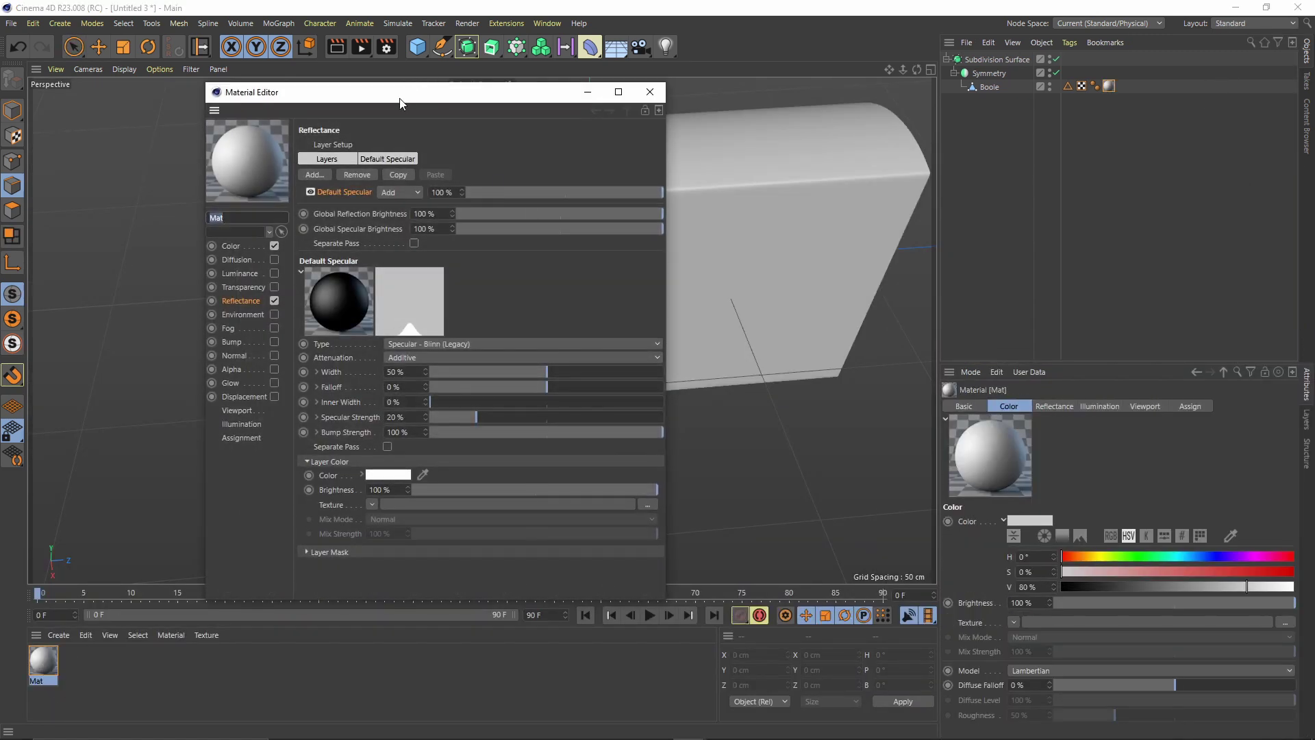
pyautogui.moveTo(308, 89); pyautogui.dragTo(917, 95)
pyautogui.click(848, 246)
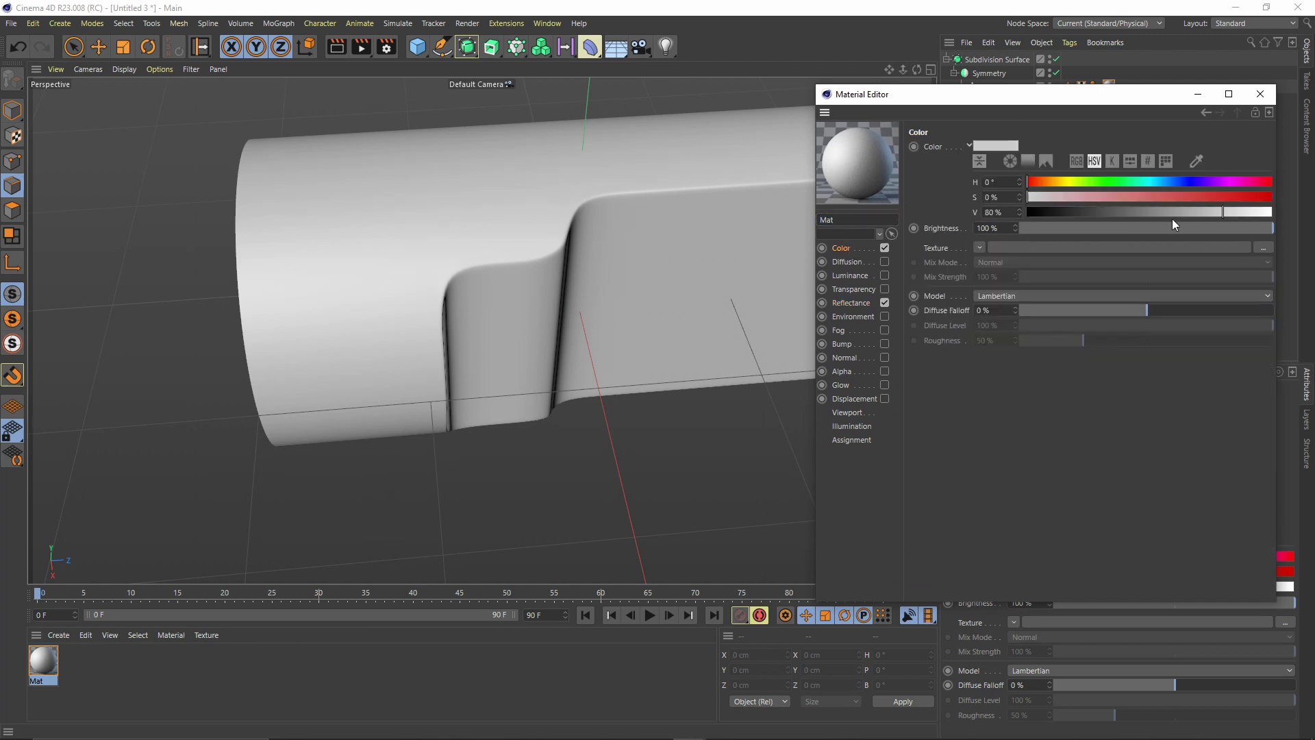
pyautogui.click(1275, 198)
# Add a GGX reflectance layer to the material with 31 % roughness and 32 % layer strength
pyautogui.click(860, 302)
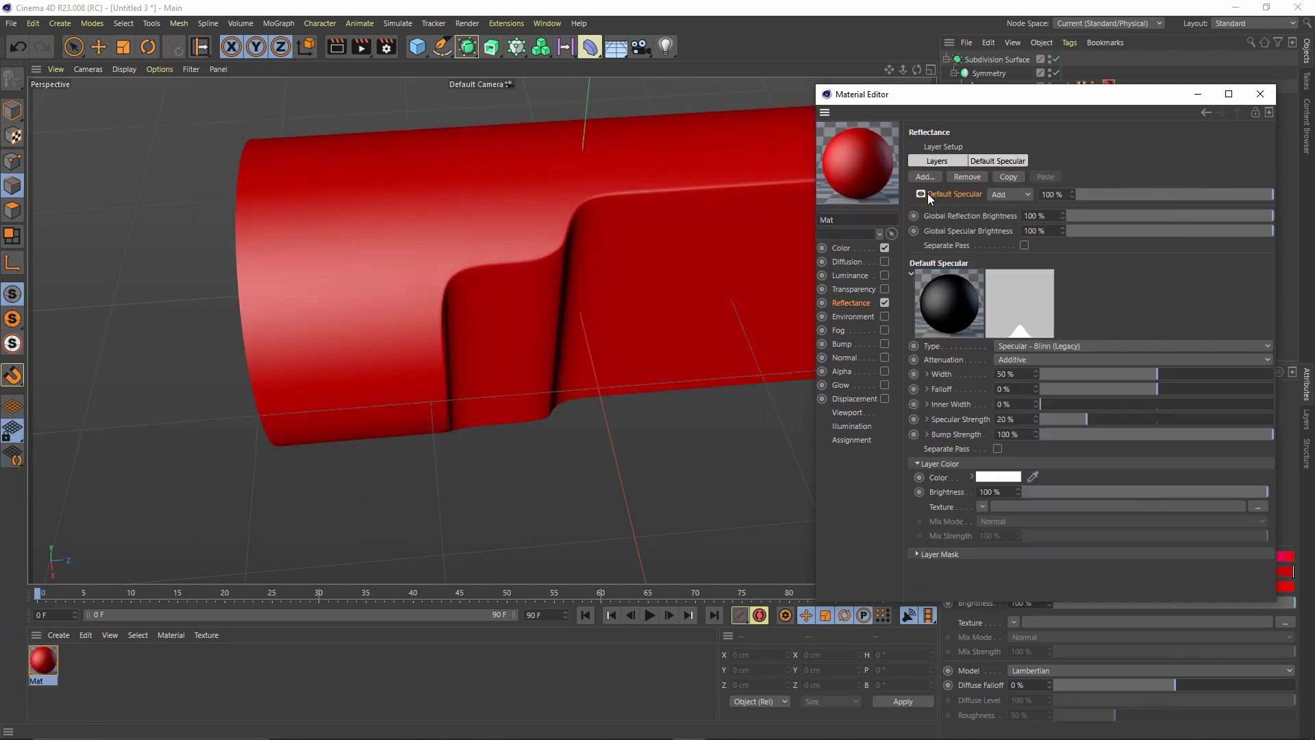
pyautogui.click(930, 176)
pyautogui.click(959, 193)
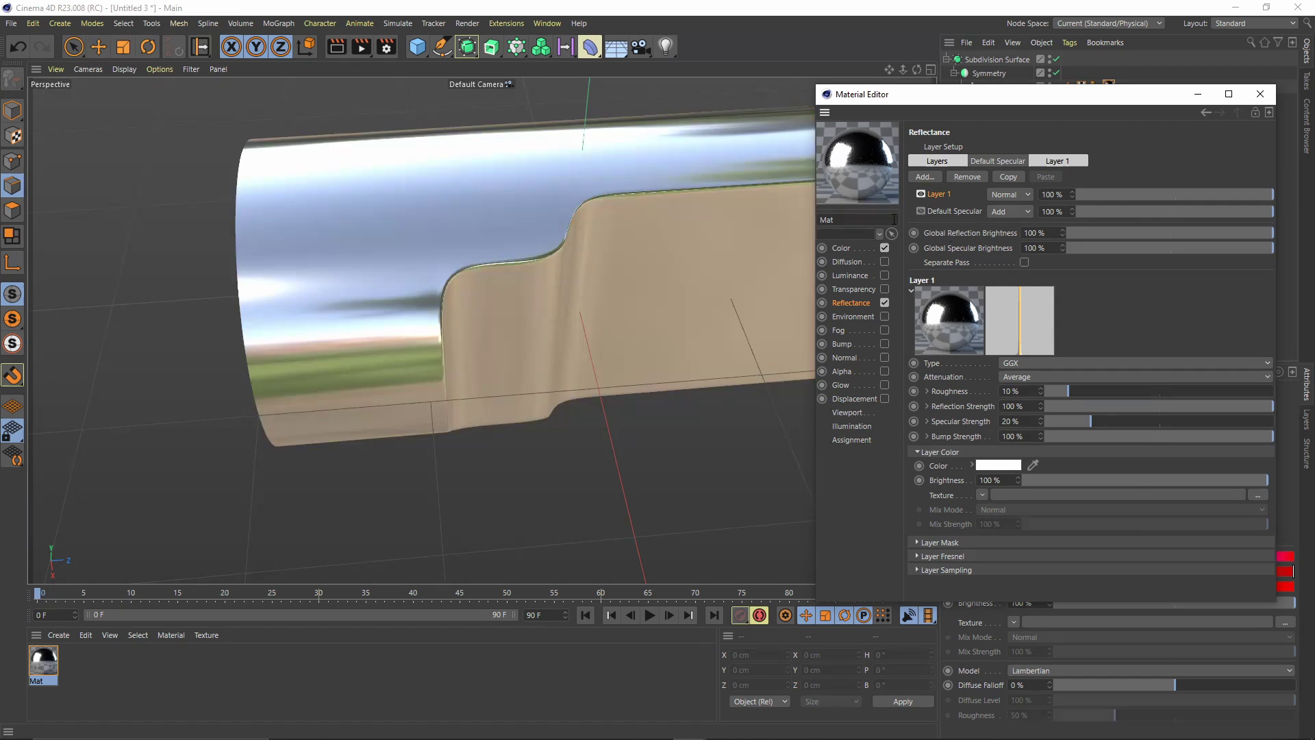
pyautogui.keyDown('alt'); pyautogui.moveTo(723, 225); pyautogui.dragTo(628, 268); pyautogui.keyUp('alt')
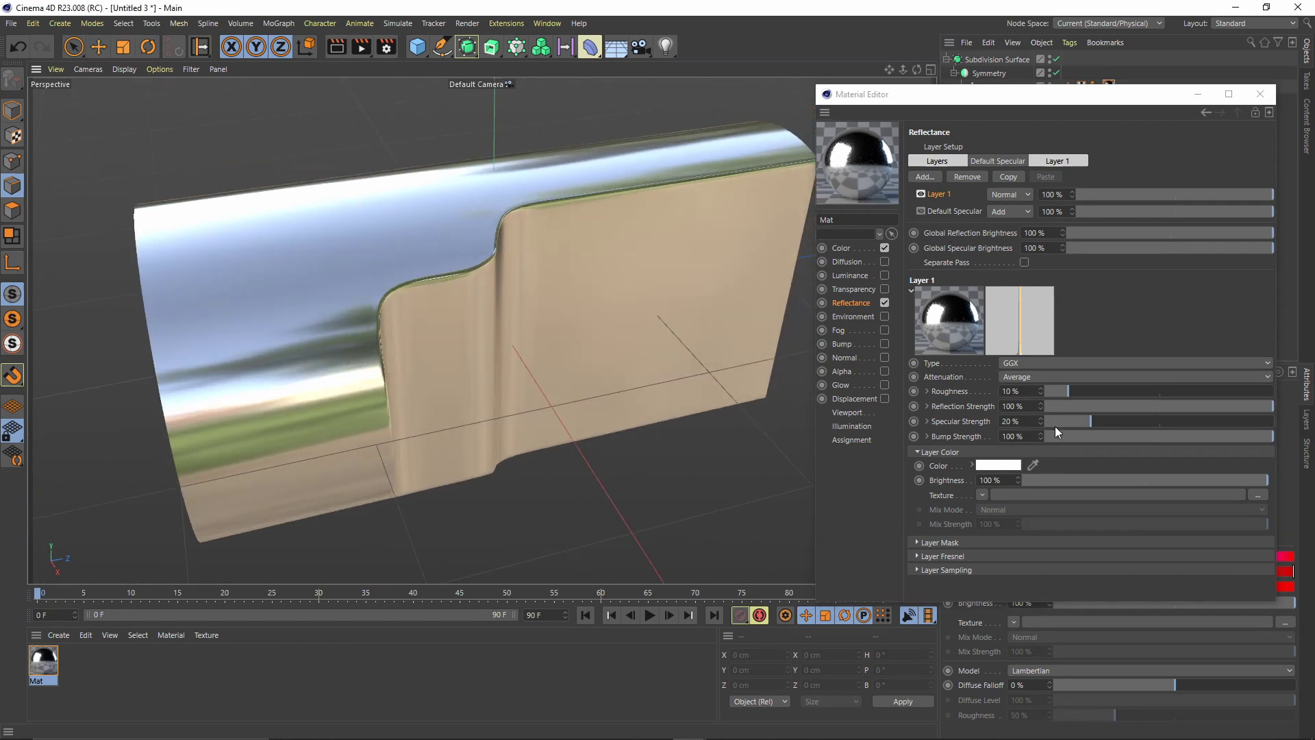
pyautogui.moveTo(1073, 391); pyautogui.dragTo(1116, 392)
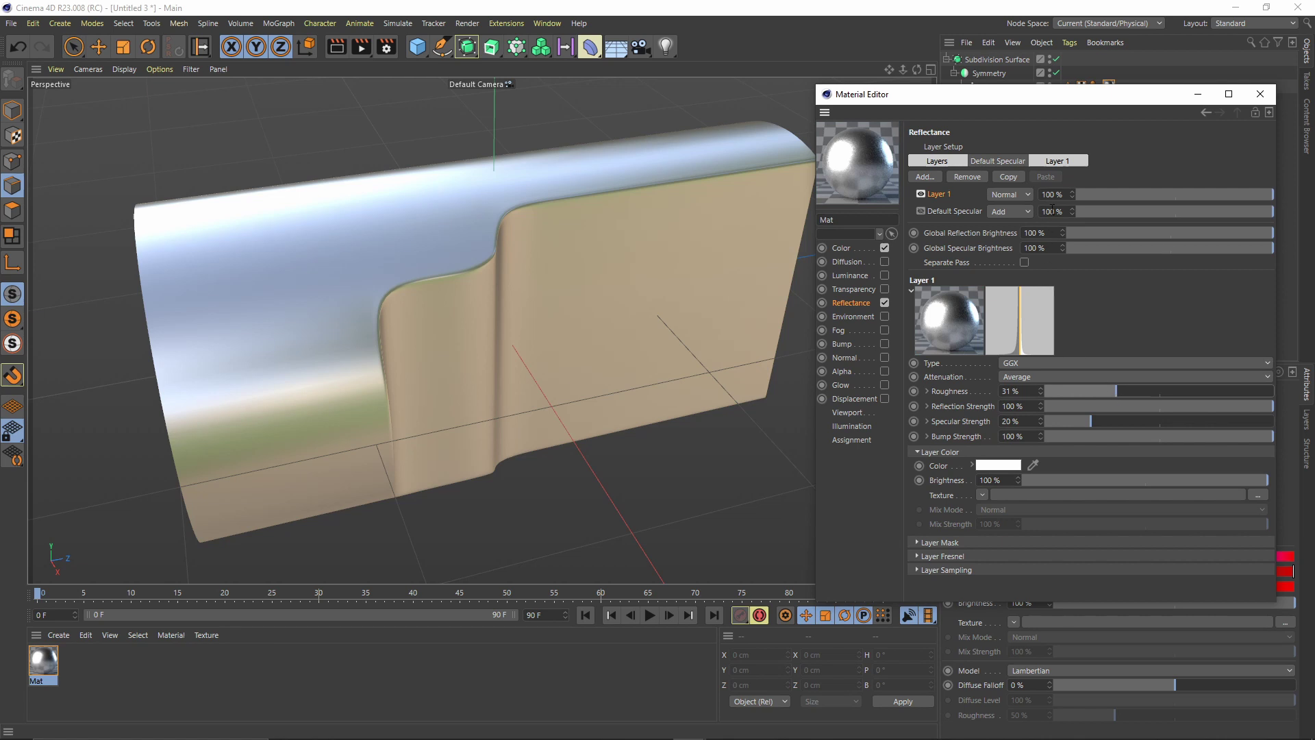
pyautogui.moveTo(1220, 194); pyautogui.dragTo(1140, 195)
# Examine the shaded red tube and its mesh lines around the cutout from several angles
pyautogui.keyDown('alt'); pyautogui.moveTo(335, 327); pyautogui.dragTo(369, 277); pyautogui.keyUp('alt')
pyautogui.scroll(2, 369, 277)
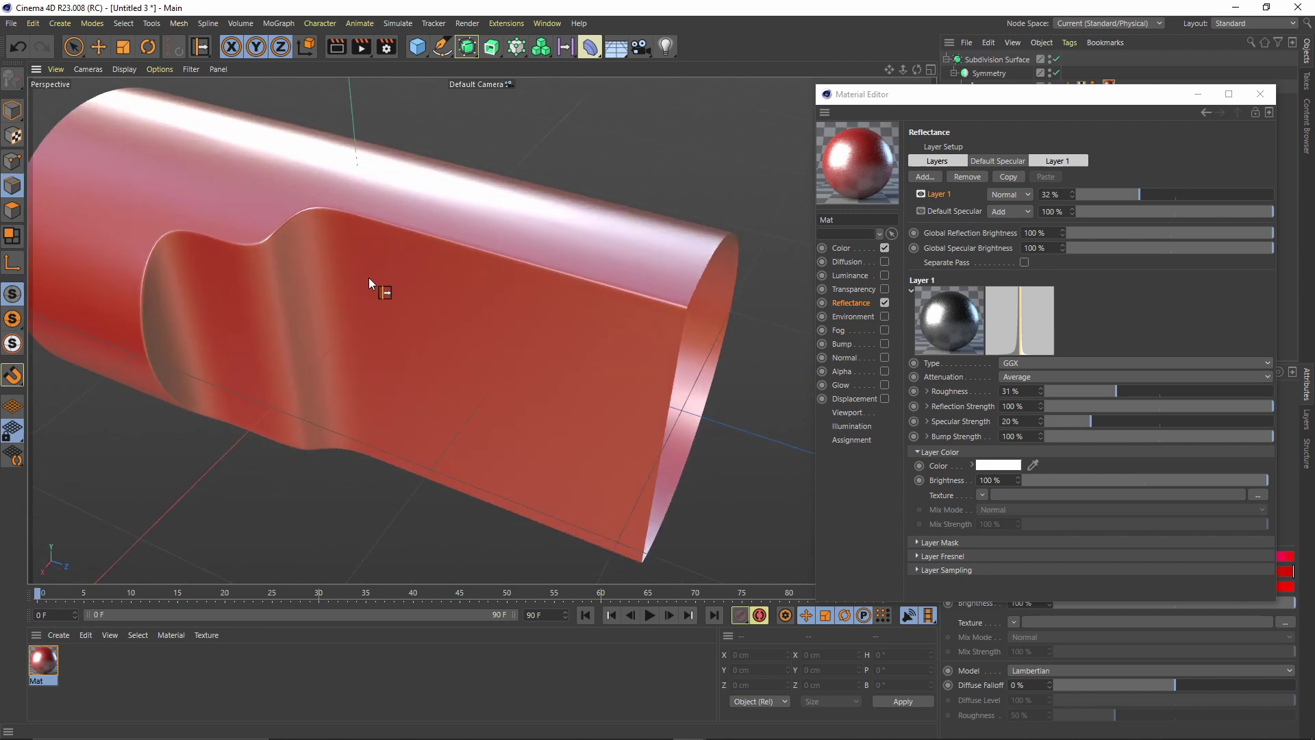
pyautogui.press('n')
pyautogui.press('b')
pyautogui.scroll(2, 410, 295)
pyautogui.moveTo(483, 274)
pyautogui.keyDown('alt'); pyautogui.mouseDown()
pyautogui.moveTo(576, 236)
pyautogui.moveTo(548, 217)
pyautogui.moveTo(500, 220)
pyautogui.moveTo(426, 249)
pyautogui.moveTo(576, 225)
pyautogui.moveTo(569, 346)
pyautogui.moveTo(570, 208)
pyautogui.moveTo(500, 281)
pyautogui.moveTo(531, 487)
pyautogui.moveTo(486, 384)
pyautogui.moveTo(546, 360)
pyautogui.mouseUp(); pyautogui.keyUp('alt')
pyautogui.scroll(-3, 548, 218)
pyautogui.press('n')
pyautogui.press('a')
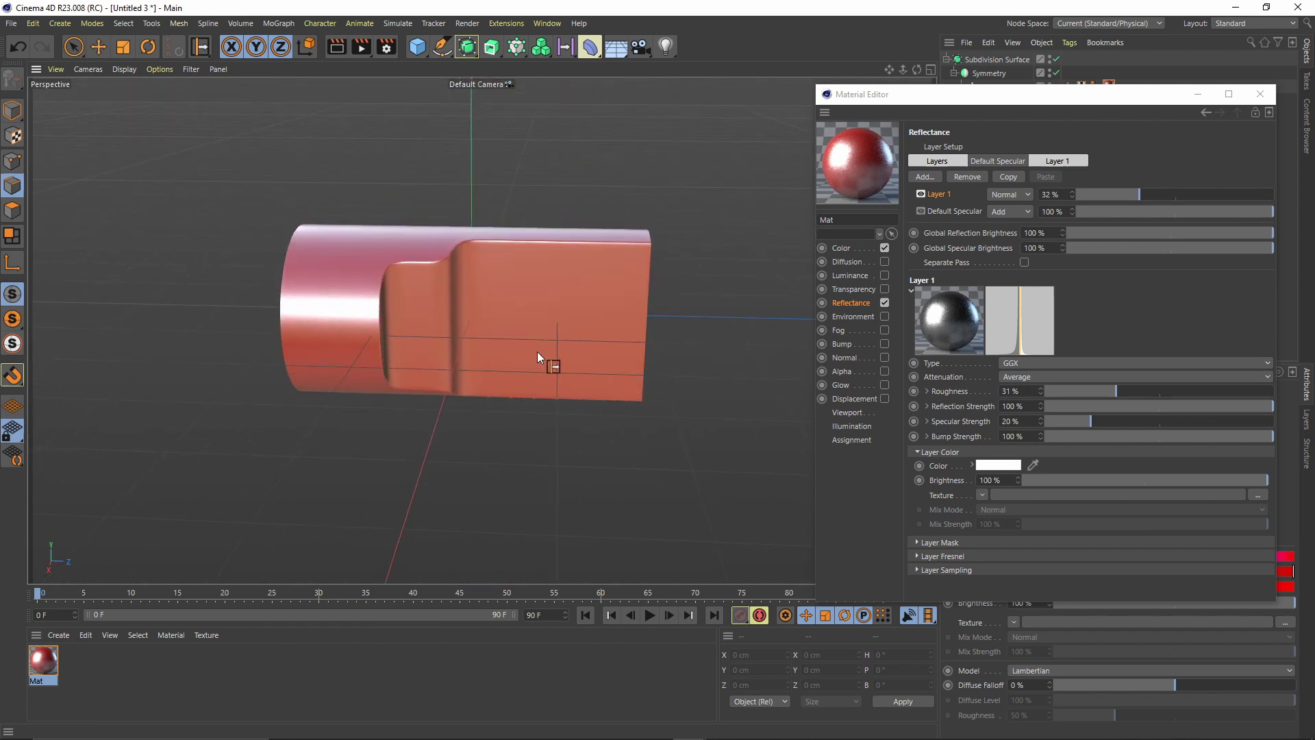
# Show the orthographic views with Gouraud shading and examine the cutout steps up close in the Right view
pyautogui.press('F4')
pyautogui.press('n')
pyautogui.press('a')
pyautogui.scroll(3, 556, 298)
pyautogui.middleClick(509, 293)
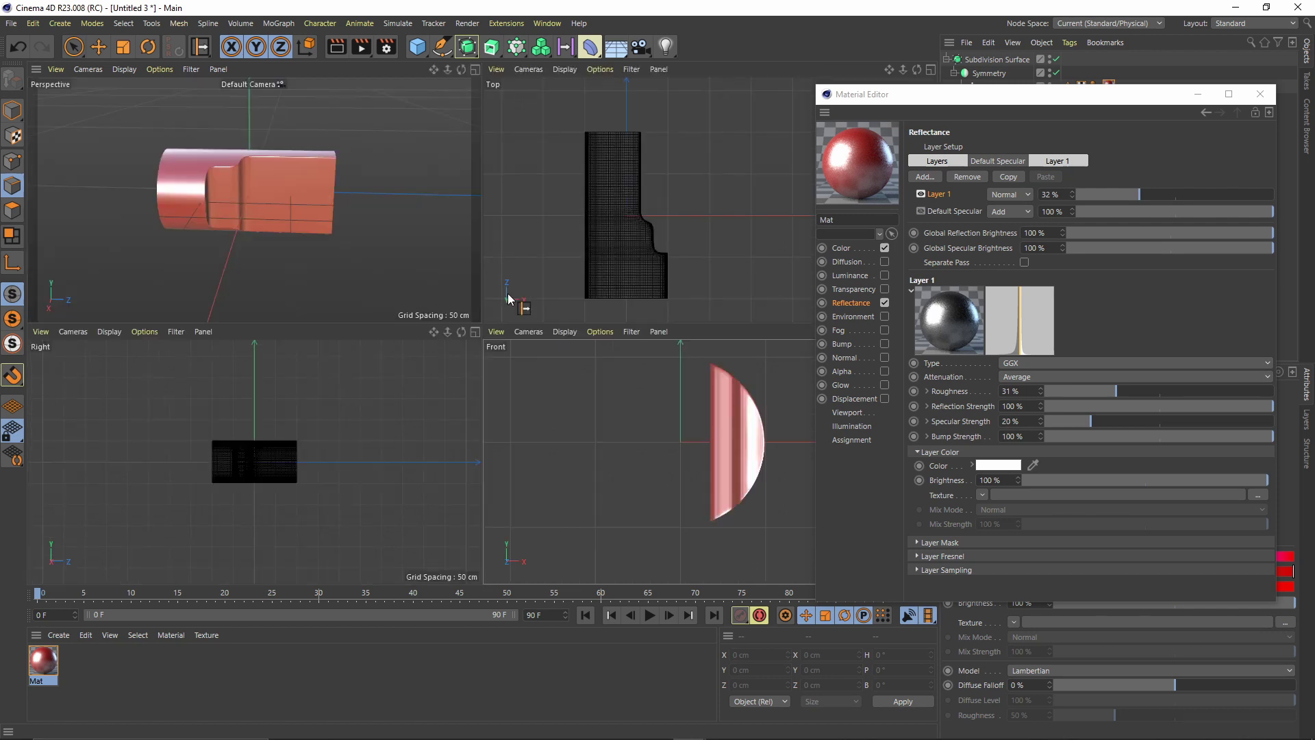
pyautogui.middleClick(294, 401)
pyautogui.press('n')
pyautogui.press('a')
pyautogui.scroll(6, 460, 343)
pyautogui.scroll(5, 405, 224)
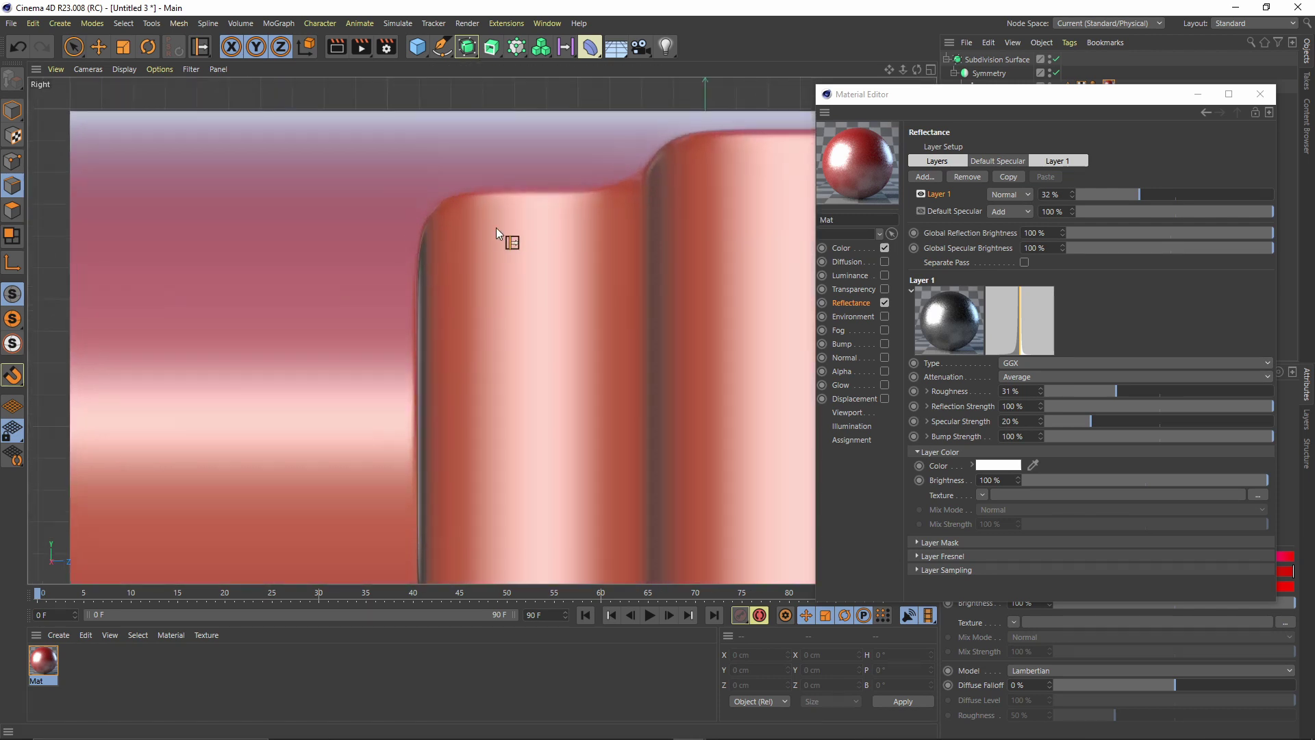
# Show the Top view with Gouraud shading and examine the cutout profile there and in the Perspective view
pyautogui.keyDown('alt'); pyautogui.moveTo(496, 227); pyautogui.dragTo(261, 208, button='middle'); pyautogui.keyUp('alt')
pyautogui.middleClick(408, 201)
pyautogui.middleClick(574, 204)
pyautogui.press('n')
pyautogui.press('a')
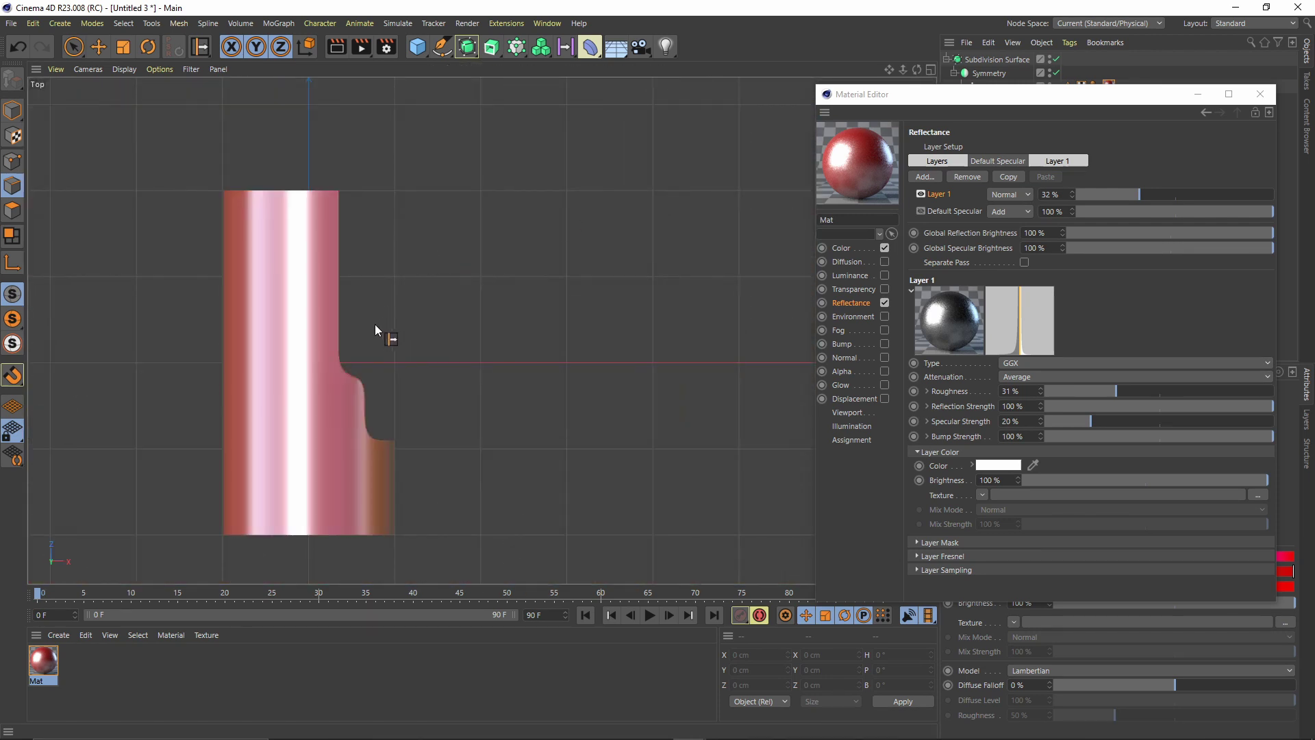
pyautogui.middleClick(417, 276)
pyautogui.middleClick(336, 187)
pyautogui.keyDown('alt'); pyautogui.moveTo(336, 188); pyautogui.dragTo(581, 294); pyautogui.keyUp('alt')
pyautogui.scroll(2, 496, 265)
pyautogui.keyDown('alt'); pyautogui.moveTo(495, 265); pyautogui.dragTo(537, 277, button='middle'); pyautogui.keyUp('alt')
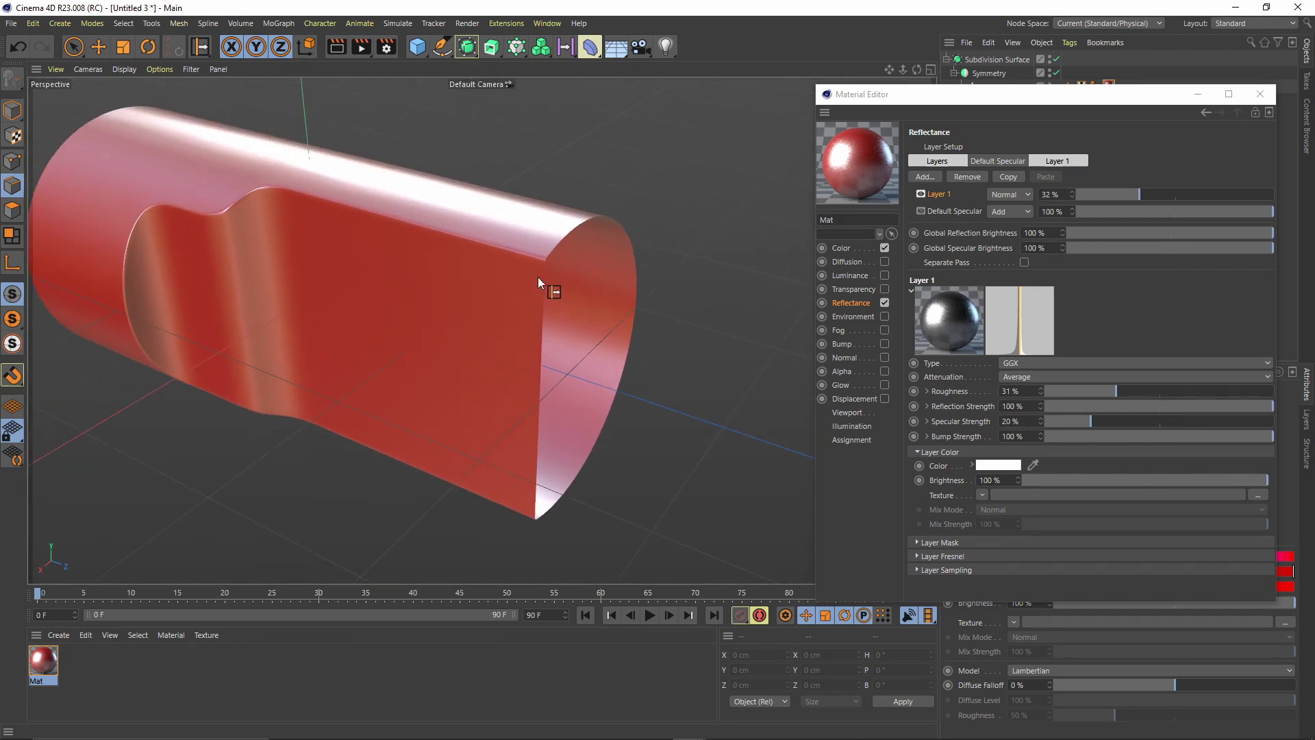
# Show mesh lines over the shading in the Perspective view and compare the tube with the Symmetry object disabled and re-enabled
pyautogui.press('n')
pyautogui.press('b')
pyautogui.click(1056, 72)
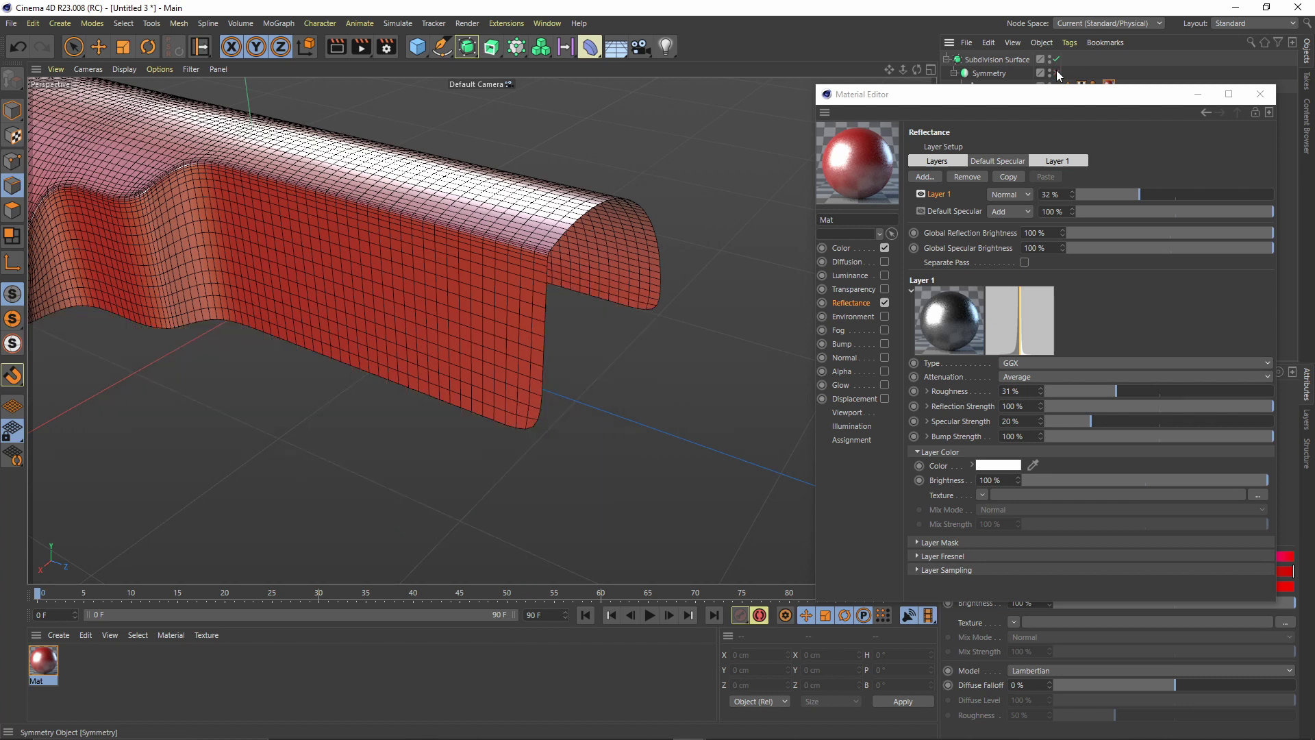
pyautogui.click(1056, 72)
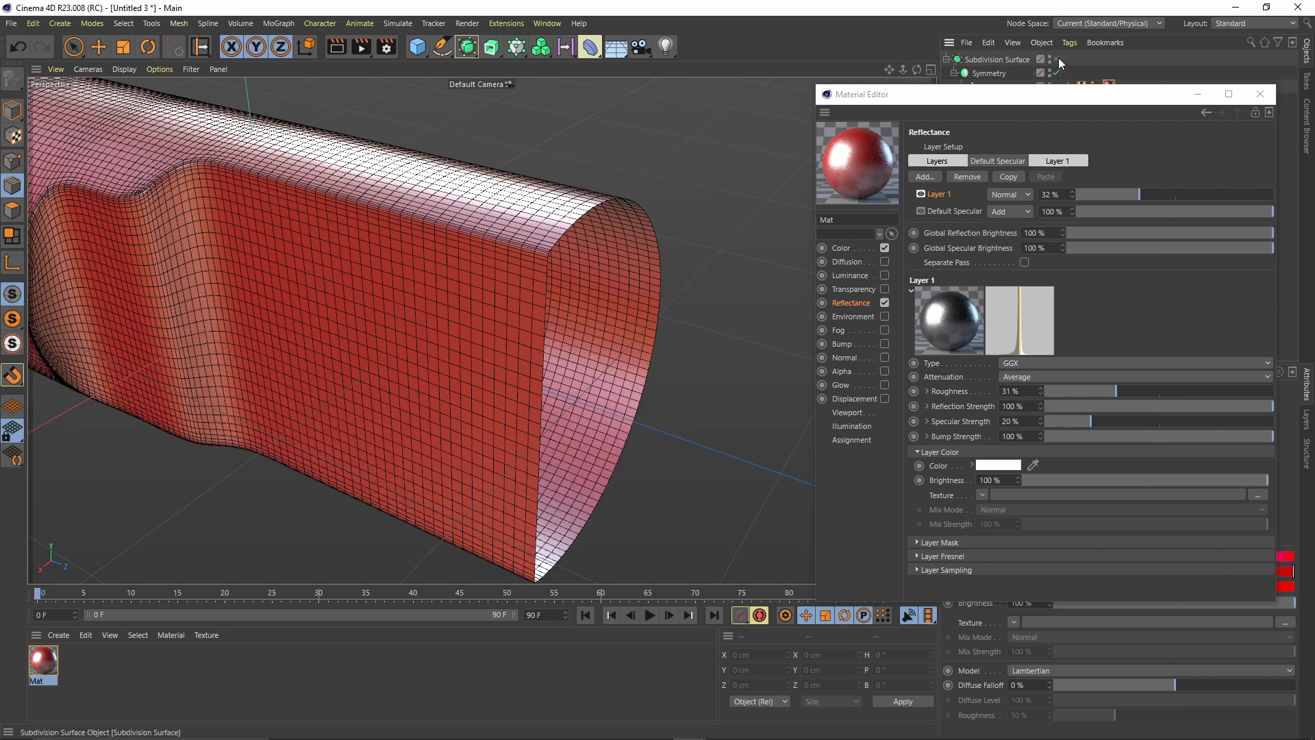
# Disable the Subdivision Surface to inspect the base mesh at the tube's open end, and activate the Move tool
pyautogui.click(1056, 59)
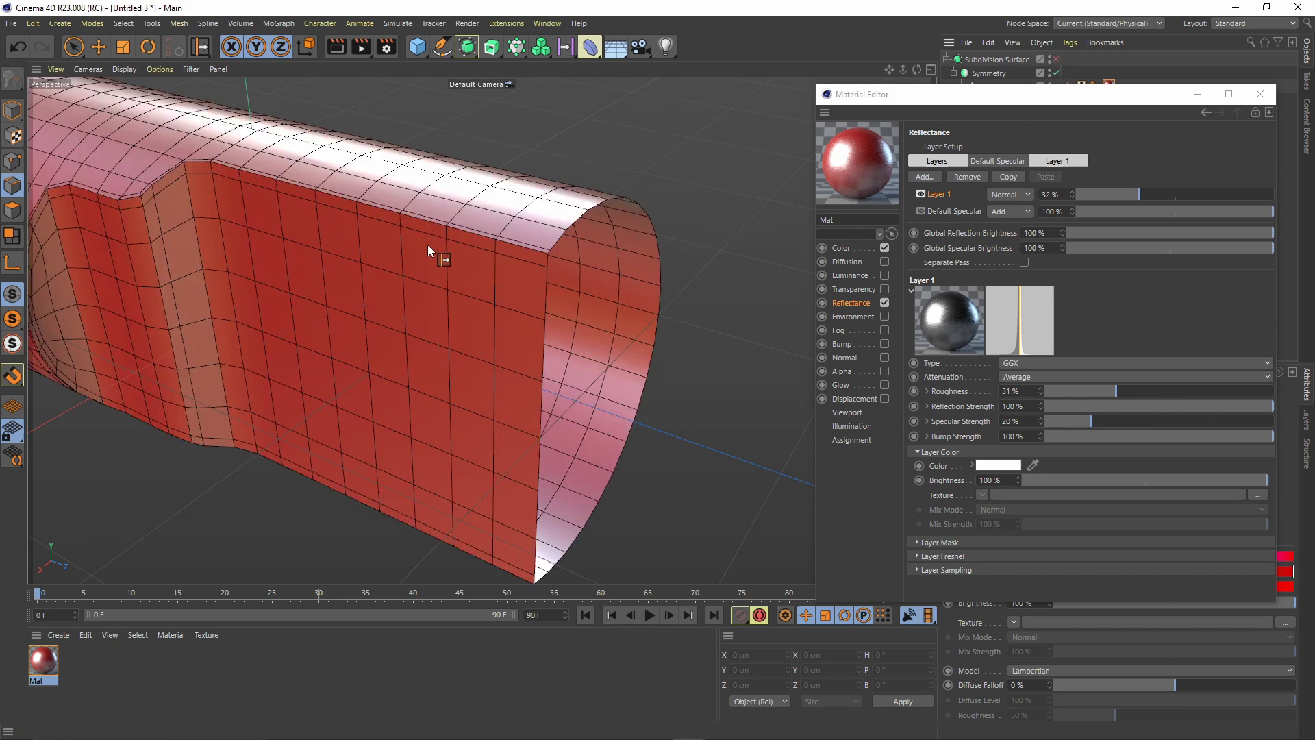
pyautogui.keyDown('alt'); pyautogui.moveTo(427, 251); pyautogui.dragTo(583, 263); pyautogui.keyUp('alt')
pyautogui.keyDown('alt'); pyautogui.moveTo(582, 263); pyautogui.dragTo(540, 254, button='right'); pyautogui.keyUp('alt')
pyautogui.keyDown('alt'); pyautogui.moveTo(539, 254); pyautogui.dragTo(544, 245); pyautogui.keyUp('alt')
pyautogui.keyDown('alt'); pyautogui.moveTo(544, 245); pyautogui.dragTo(482, 254, button='right'); pyautogui.keyUp('alt')
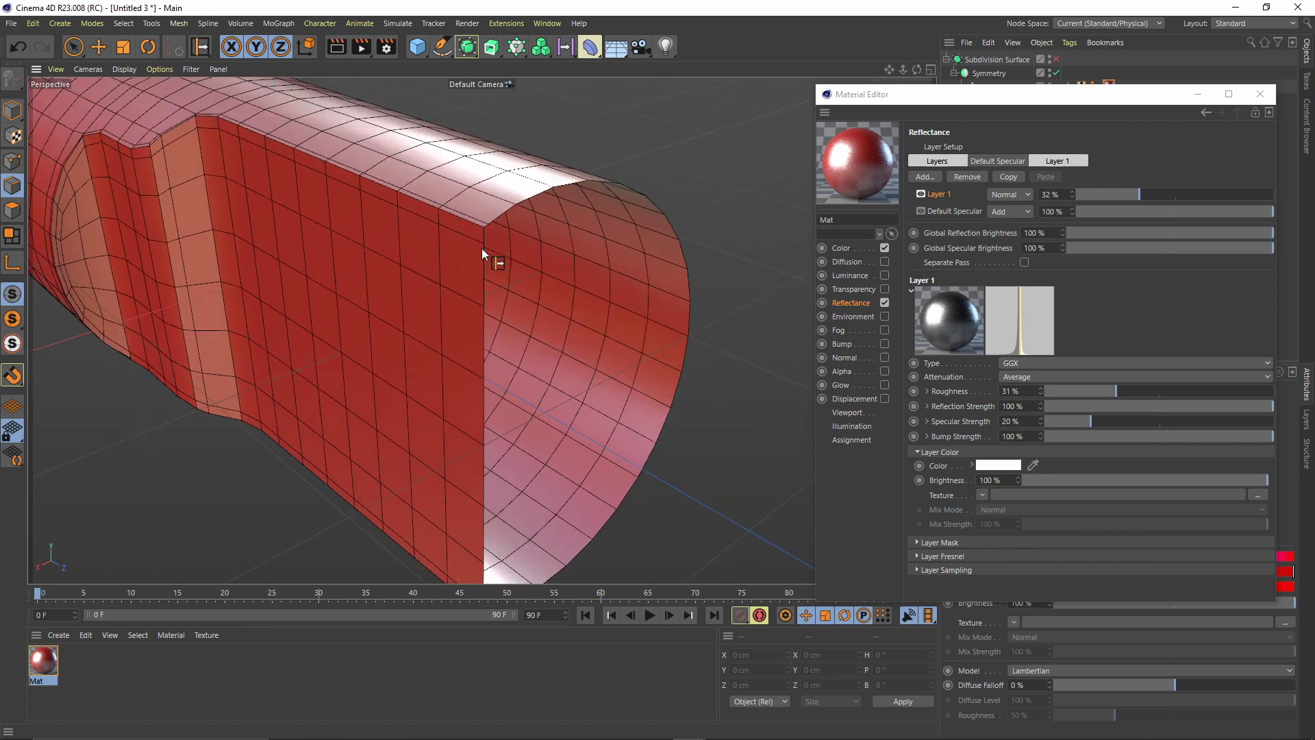
pyautogui.press('e')
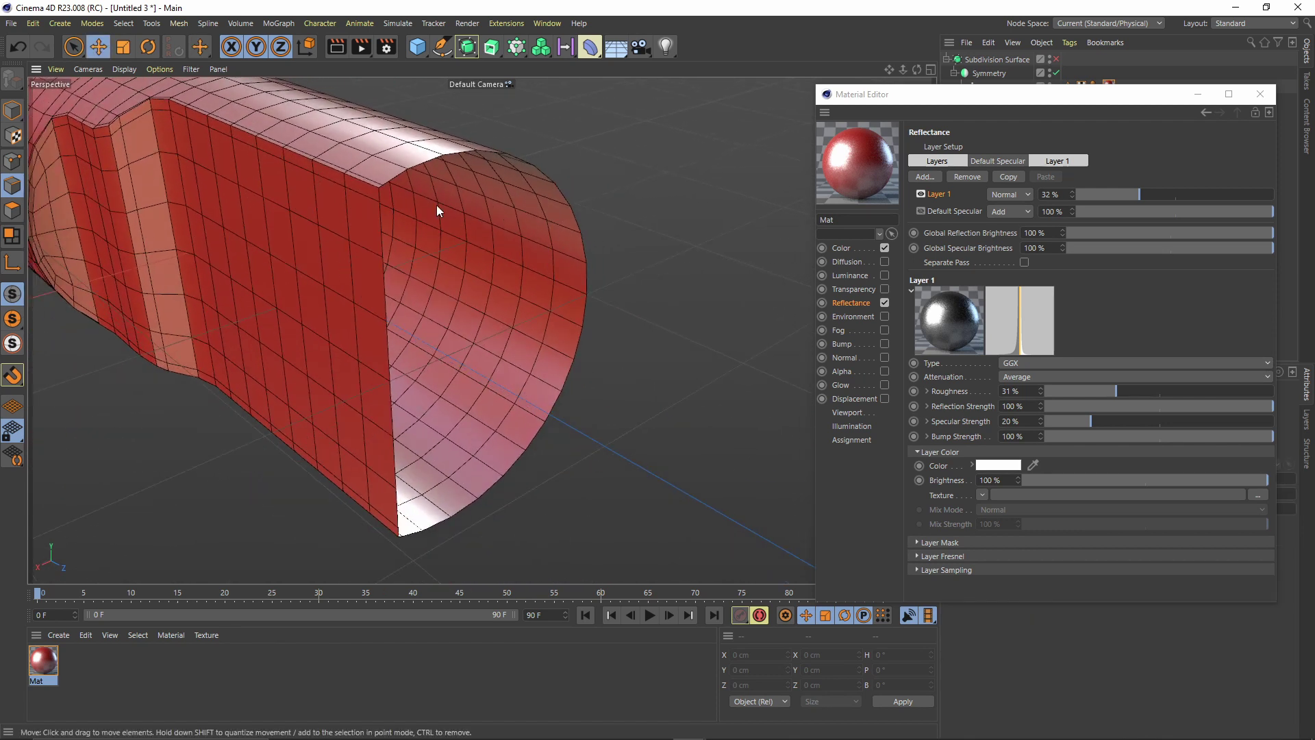